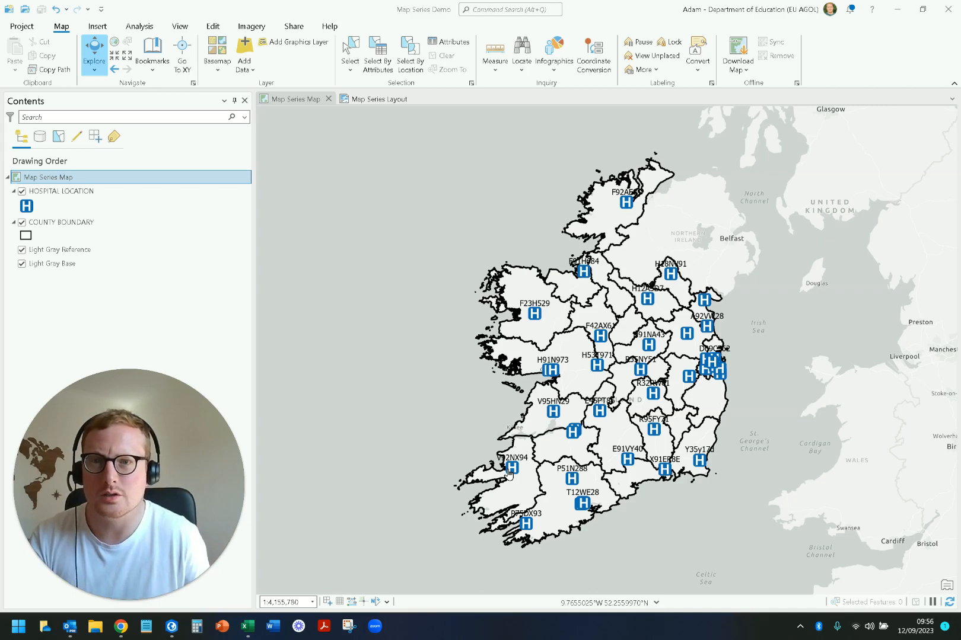
{"action": "mouse_move", "coordinate": [150, 581]}
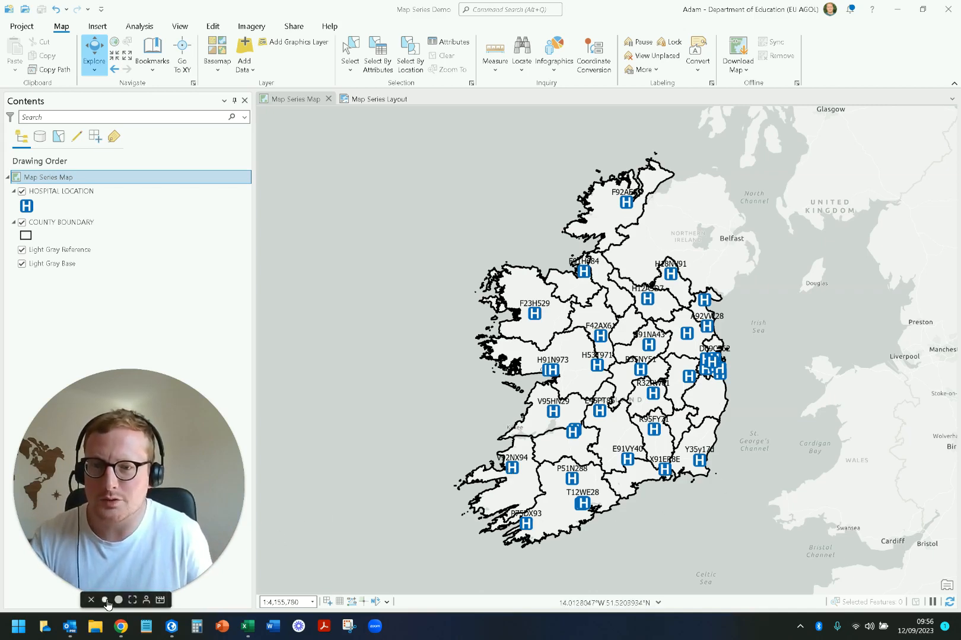
{"action": "left_click", "coordinate": [105, 600]}
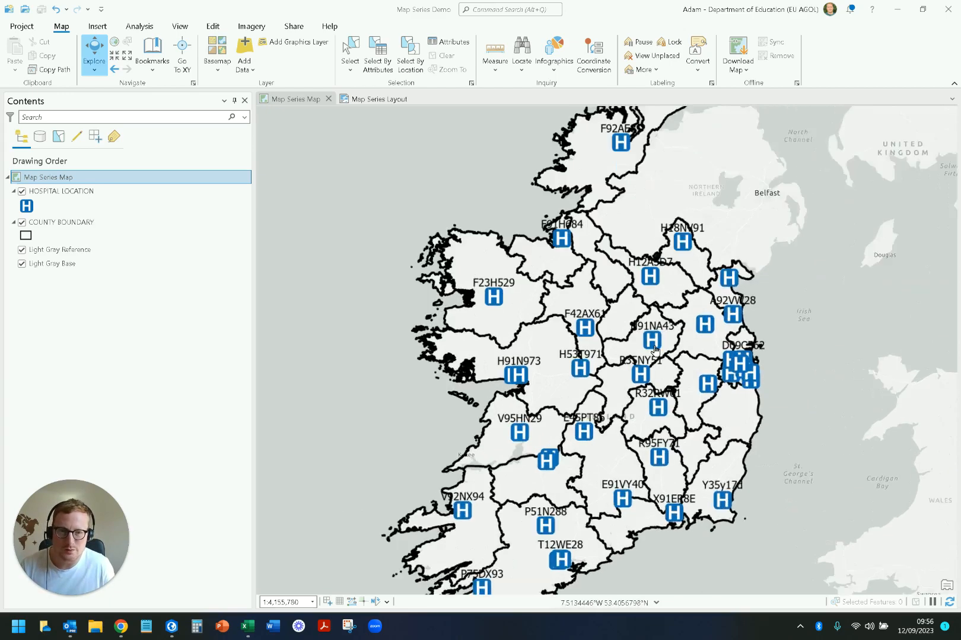
{"action": "scroll", "coordinate": [645, 353], "scroll_direction": "up", "scroll_amount": 3}
{"action": "scroll", "coordinate": [655, 315], "scroll_direction": "up", "scroll_amount": 3}
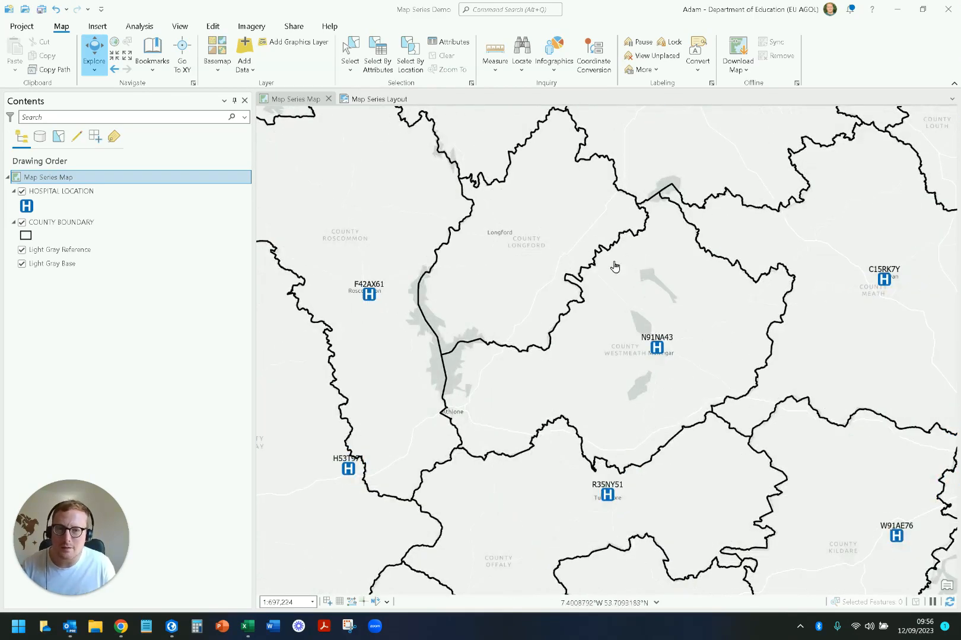
{"action": "scroll", "coordinate": [717, 348], "scroll_direction": "down", "scroll_amount": 4}
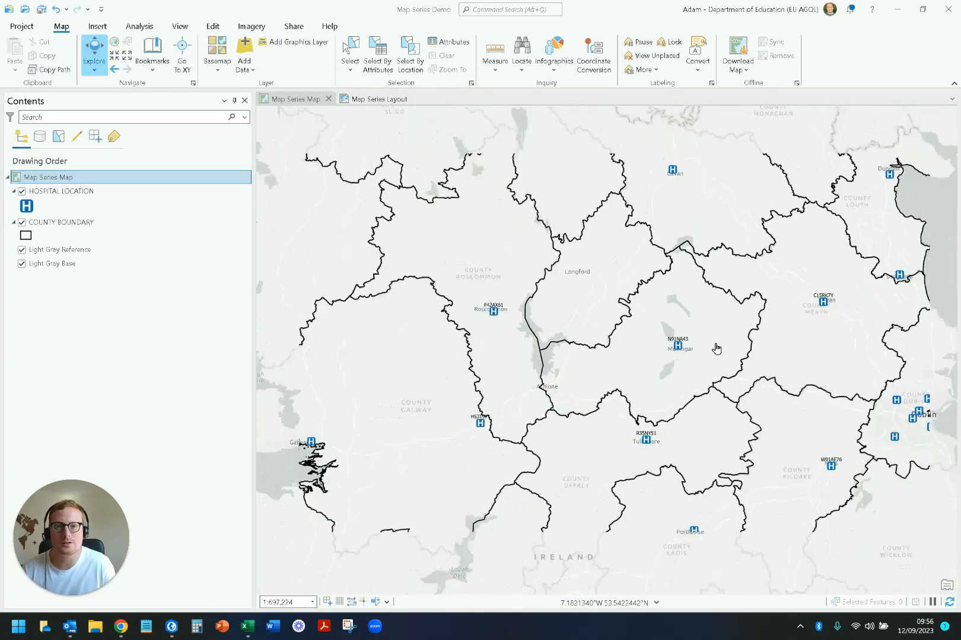
{"action": "scroll", "coordinate": [717, 347], "scroll_direction": "down", "scroll_amount": 2}
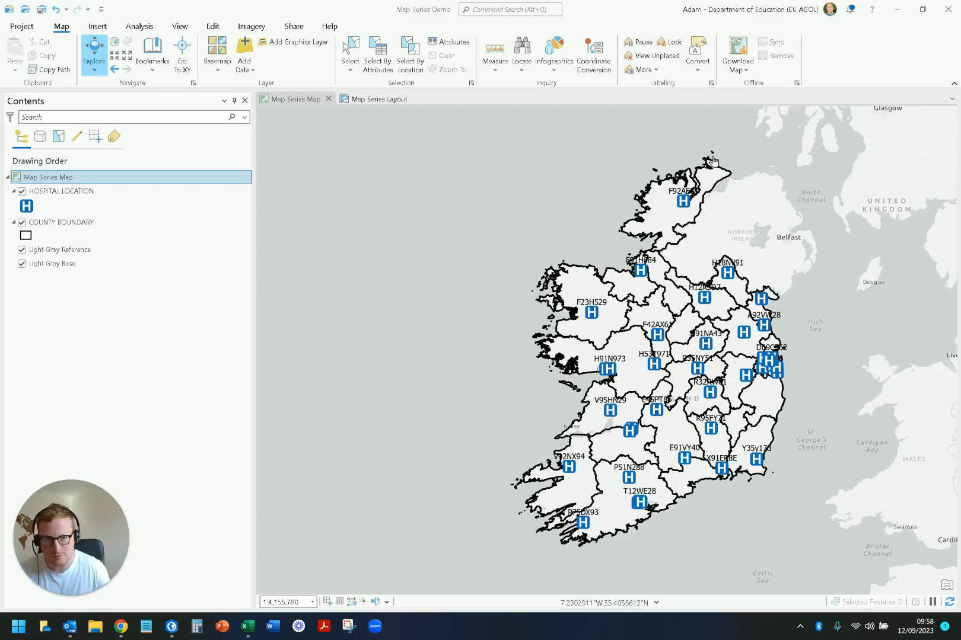
{"action": "left_click_drag", "start_coordinate": [532, 249], "coordinate": [478, 245]}
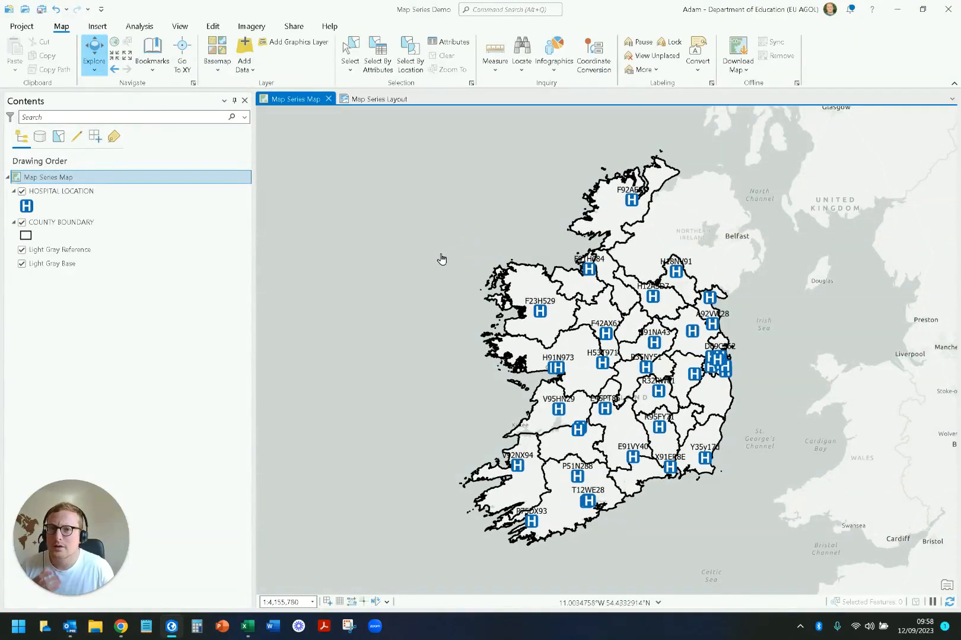
Step: Switch to the Map Series Layout and review the Bookmark map series settings, closing them without applying
{"action": "left_click", "coordinate": [376, 99]}
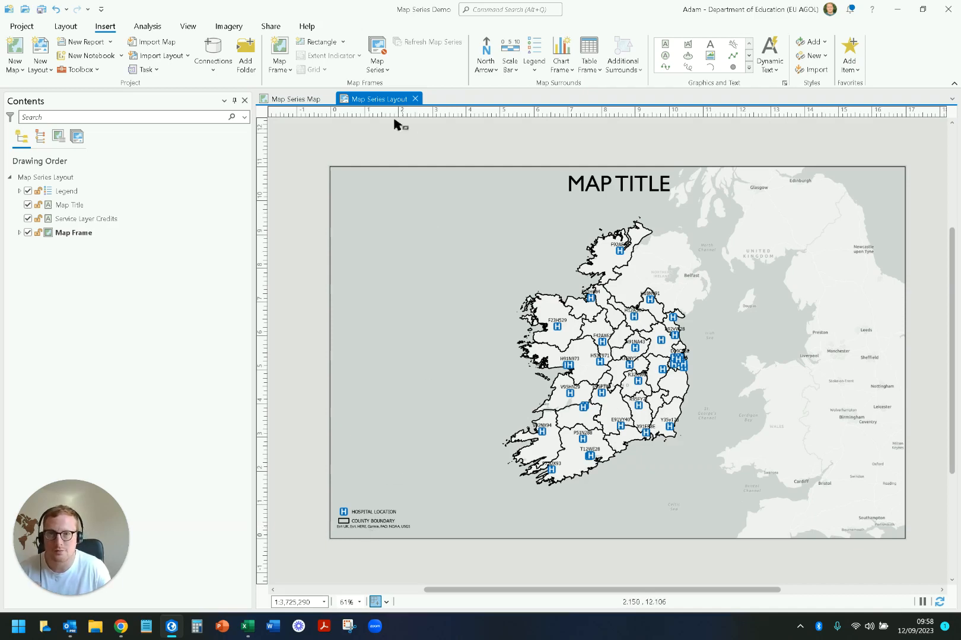
{"action": "left_click", "coordinate": [375, 64]}
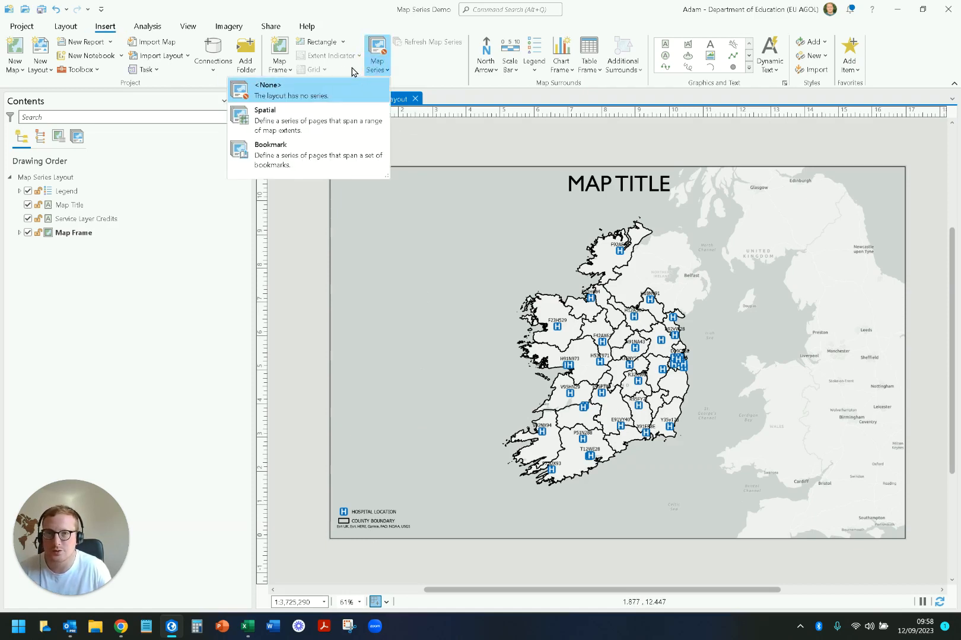
{"action": "left_click", "coordinate": [325, 153]}
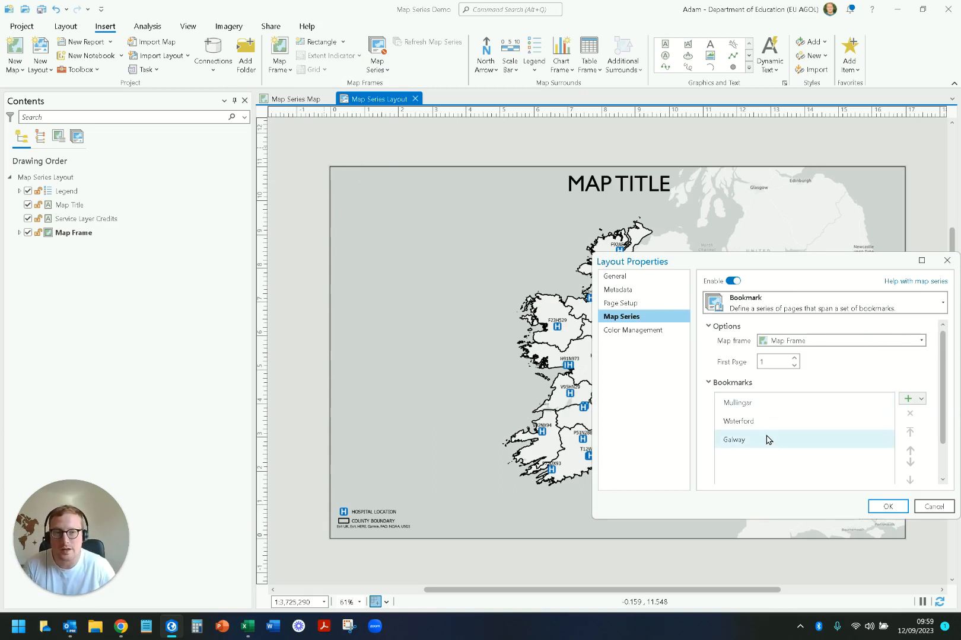
{"action": "left_click", "coordinate": [947, 260]}
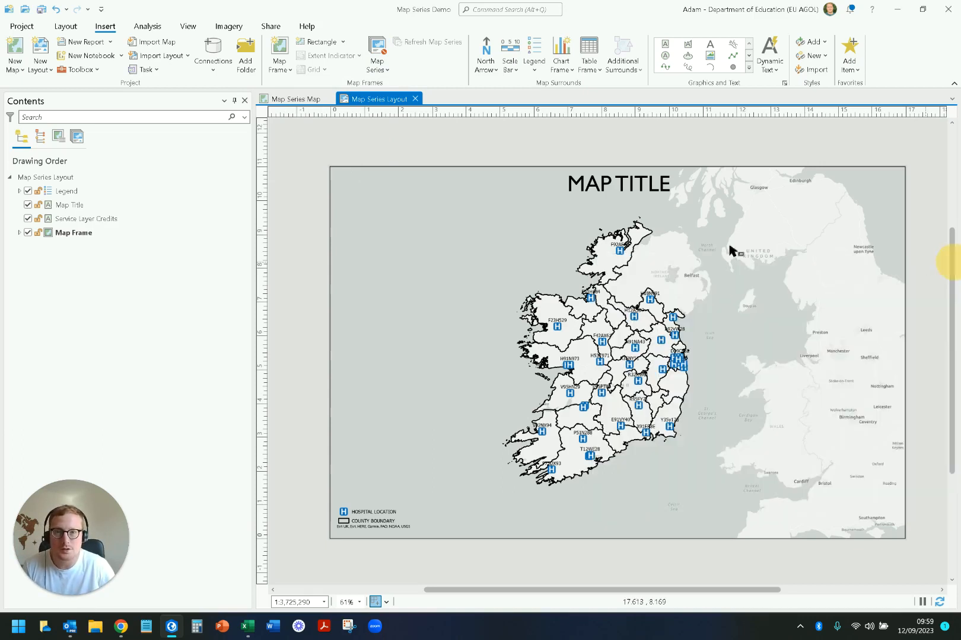
Step: Set up a Spatial map series for the layout's Map Frame with COUNTY BOUNDARY as the index layer
{"action": "left_click", "coordinate": [378, 60]}
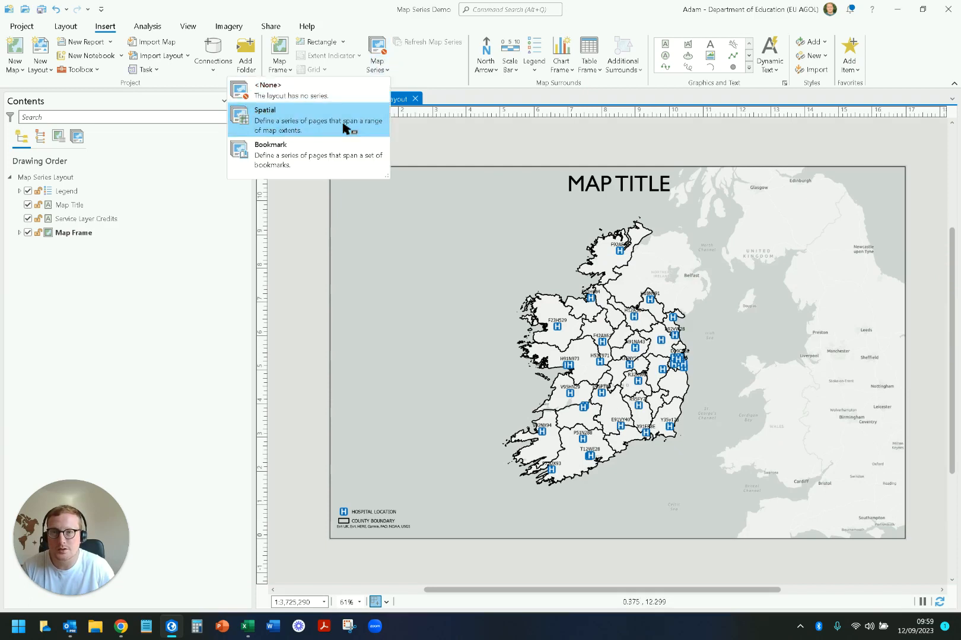
{"action": "left_click", "coordinate": [346, 128]}
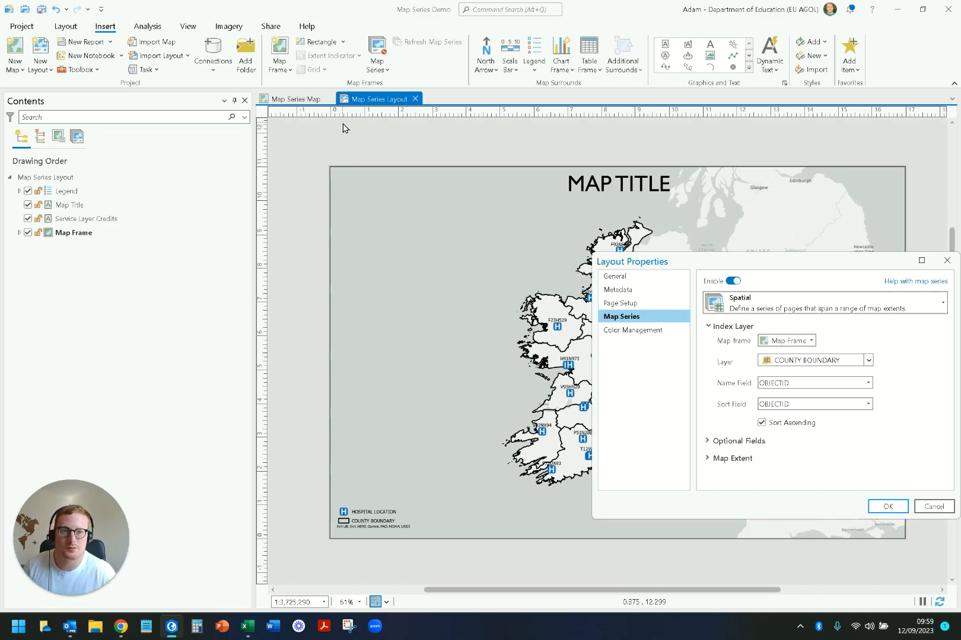
{"action": "left_click_drag", "start_coordinate": [811, 262], "coordinate": [640, 222]}
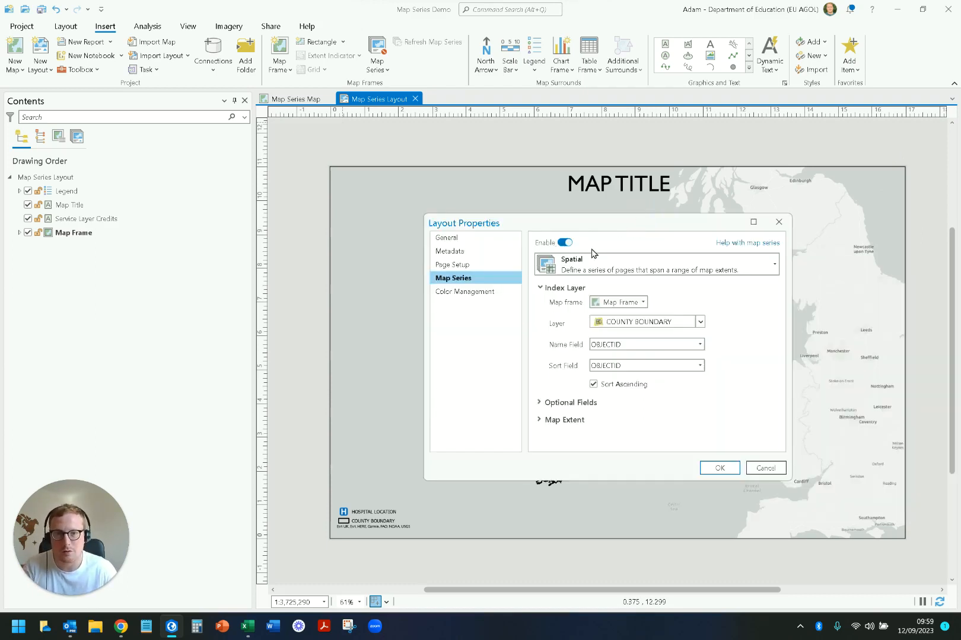
{"action": "left_click", "coordinate": [691, 272]}
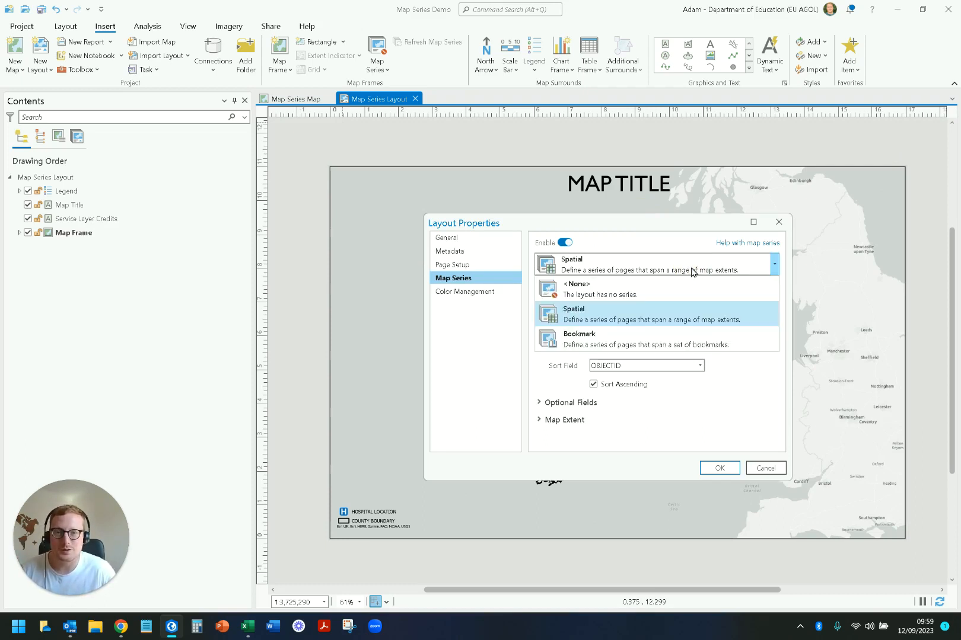
{"action": "left_click", "coordinate": [691, 272]}
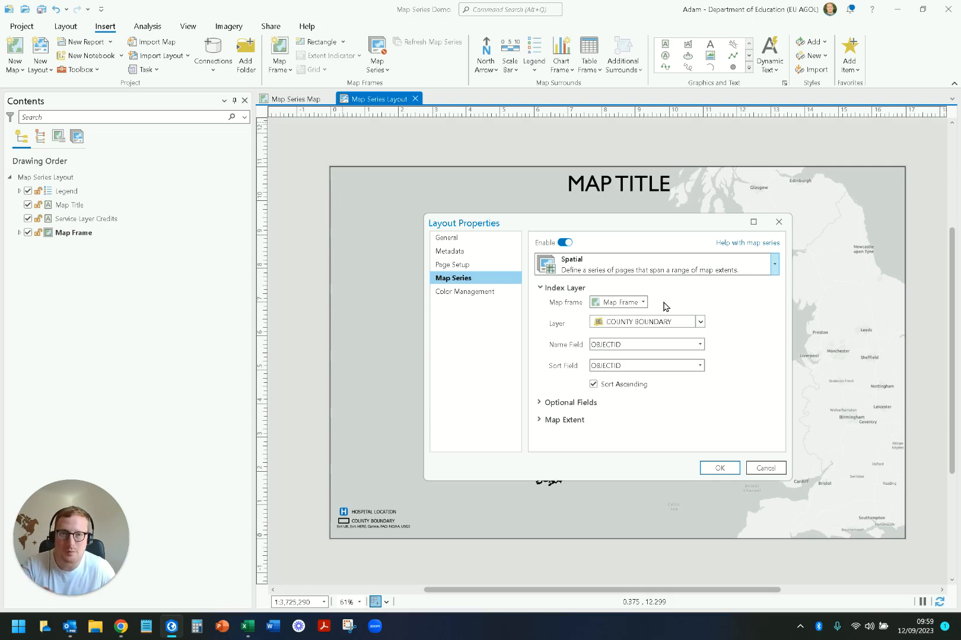
{"action": "left_click", "coordinate": [644, 301]}
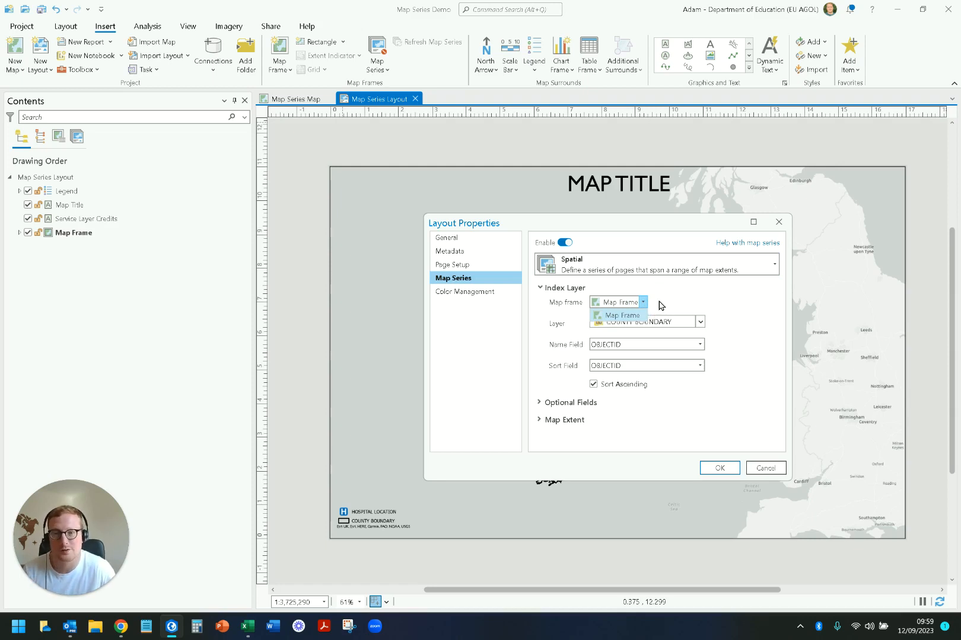
{"action": "left_click", "coordinate": [661, 305]}
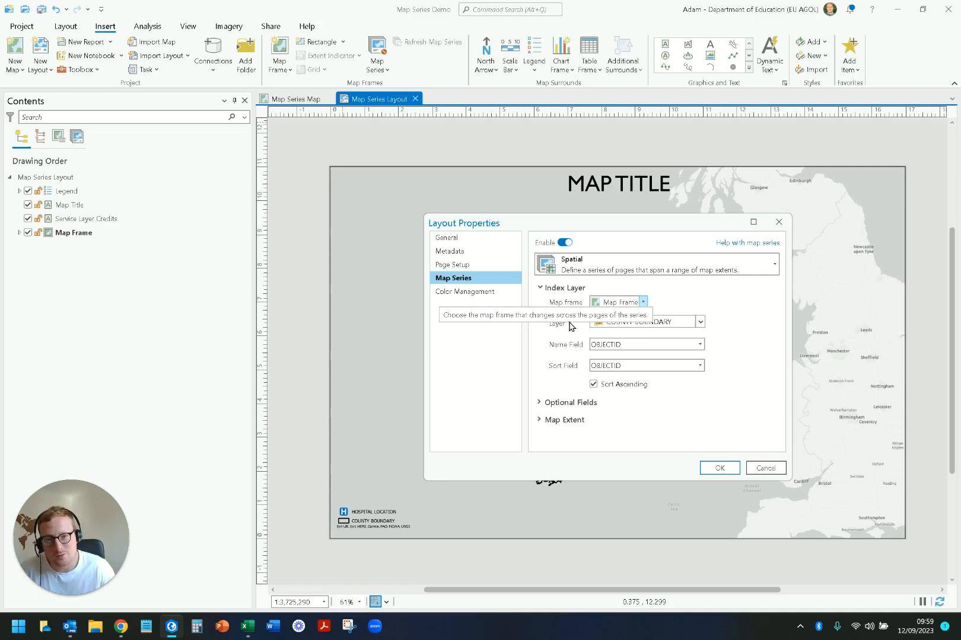
{"action": "left_click", "coordinate": [670, 323]}
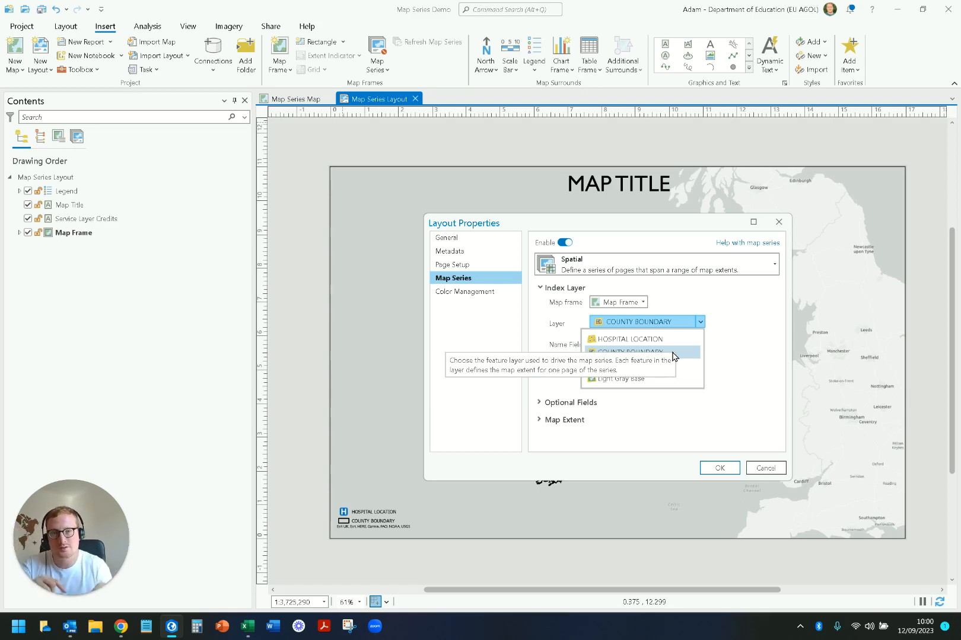
{"action": "left_click", "coordinate": [672, 352]}
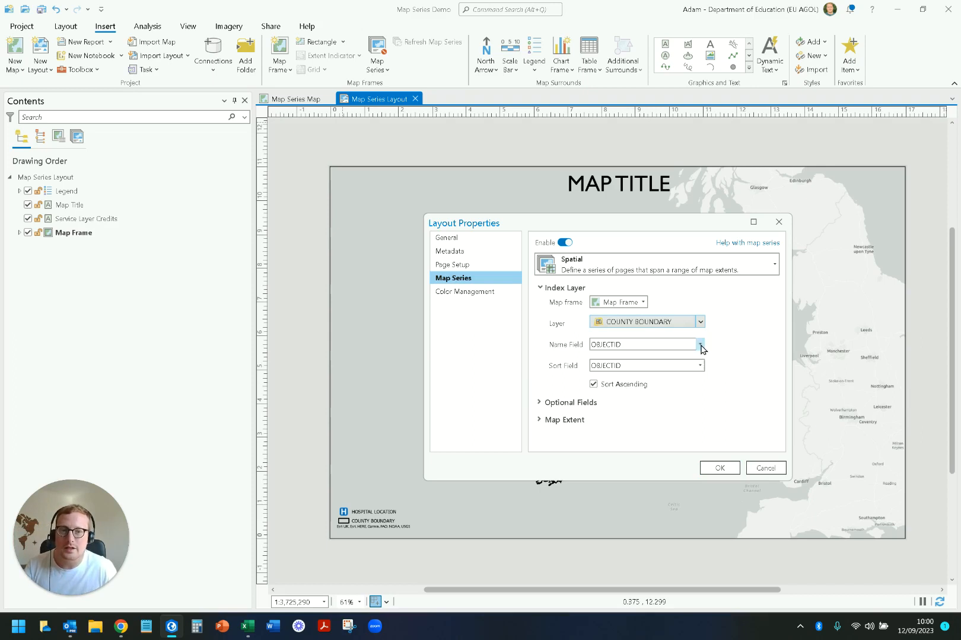
Step: Set both the name field and the sort field of the spatial map series to ENGLISH
{"action": "left_click", "coordinate": [700, 347]}
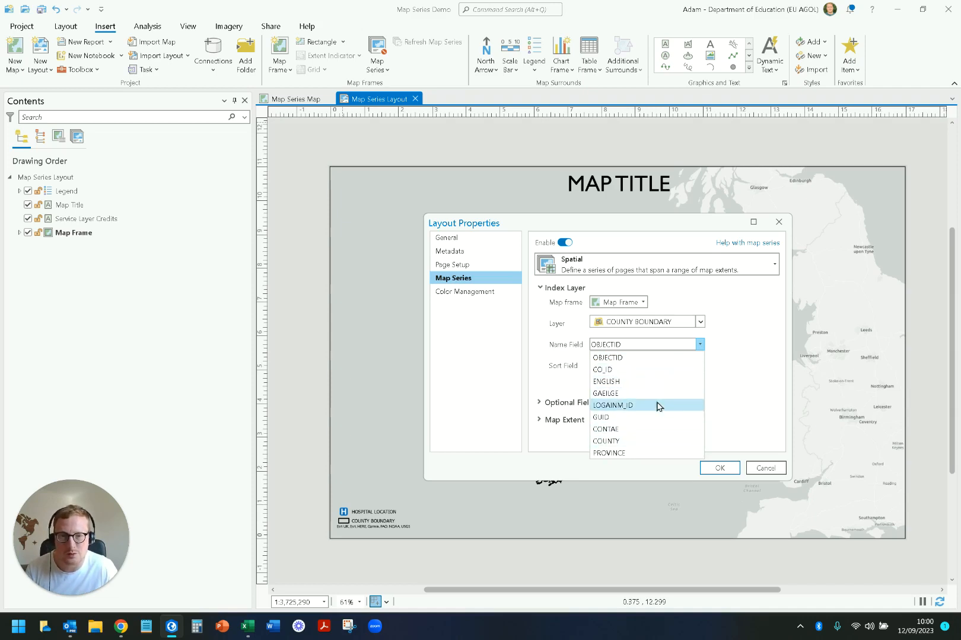
{"action": "left_click", "coordinate": [634, 382]}
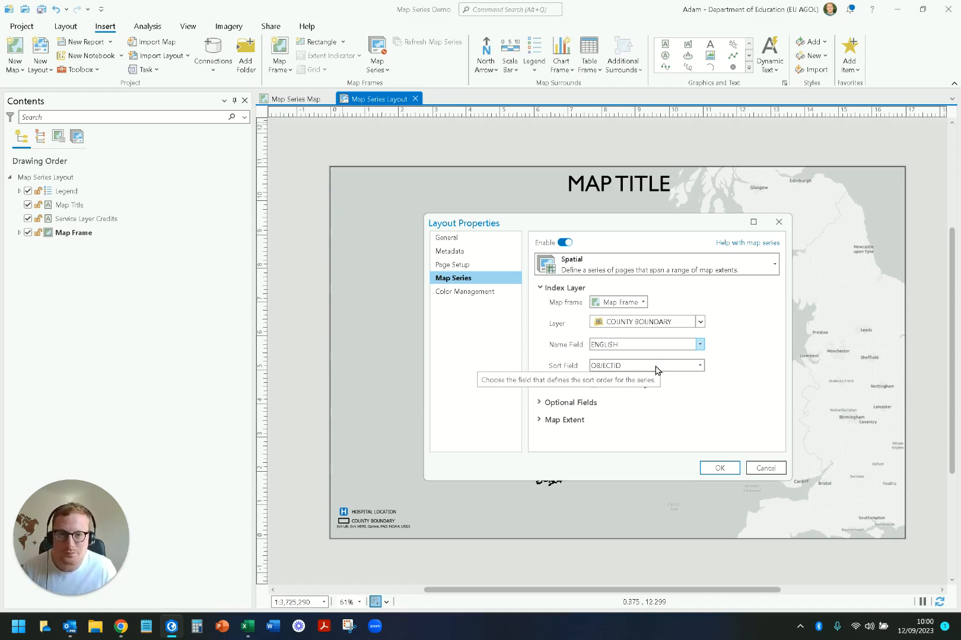
{"action": "left_click", "coordinate": [700, 365]}
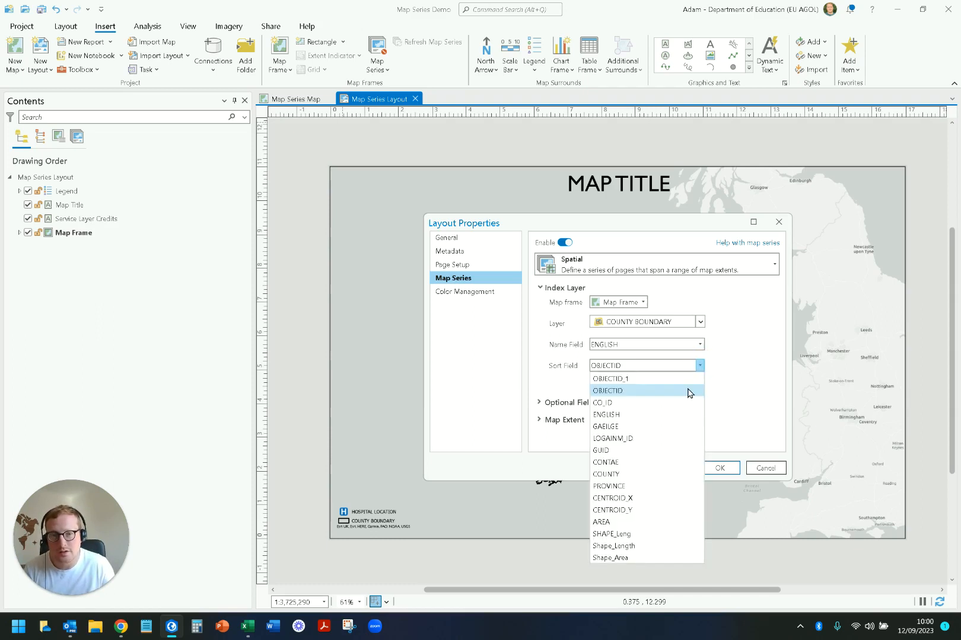
{"action": "left_click", "coordinate": [672, 415]}
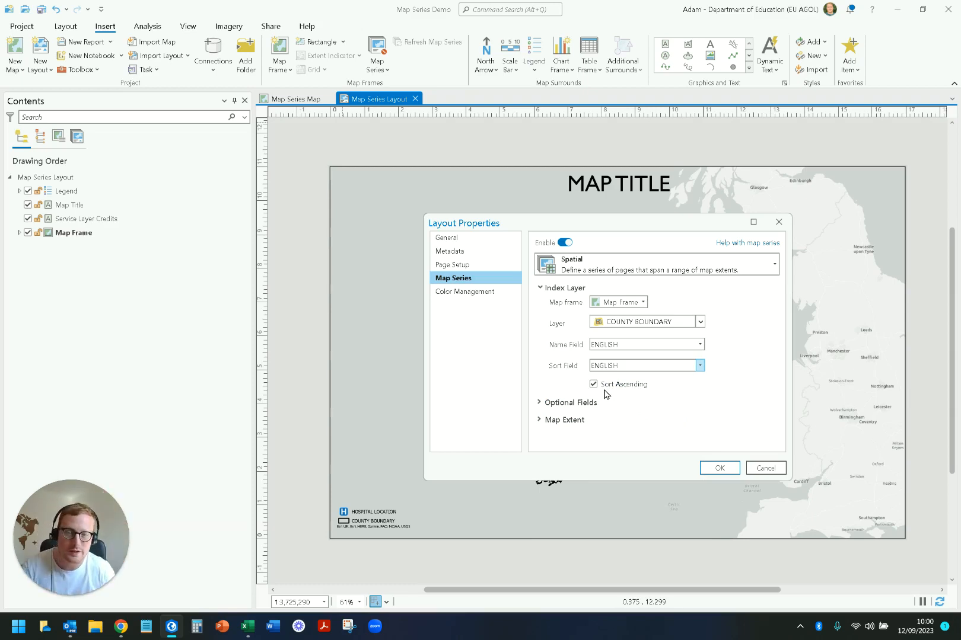
Step: Review the Group By choices among the map series' optional fields and close the layout properties without applying them
{"action": "left_click", "coordinate": [539, 403]}
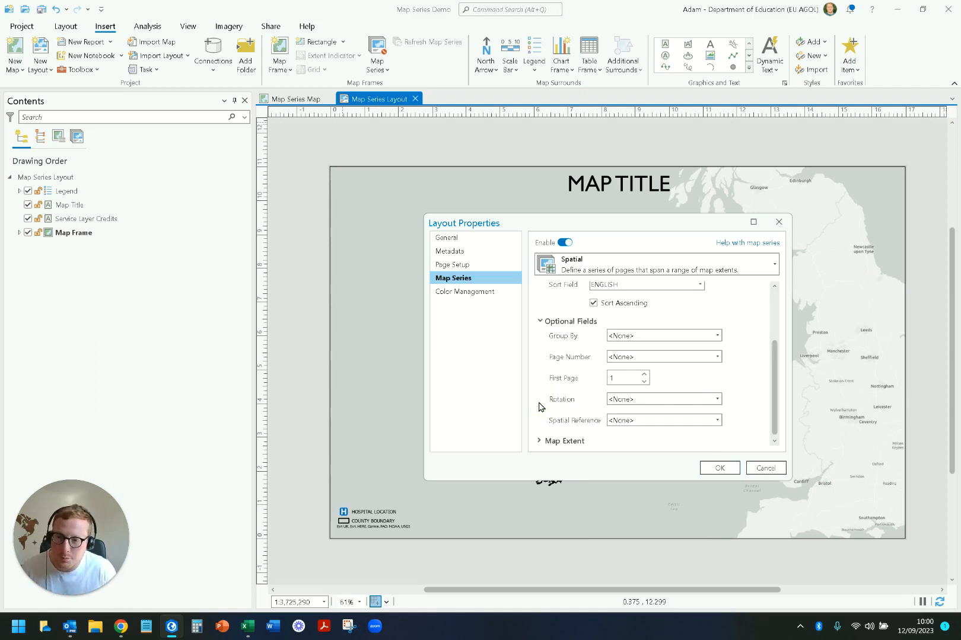
{"action": "left_click", "coordinate": [633, 336]}
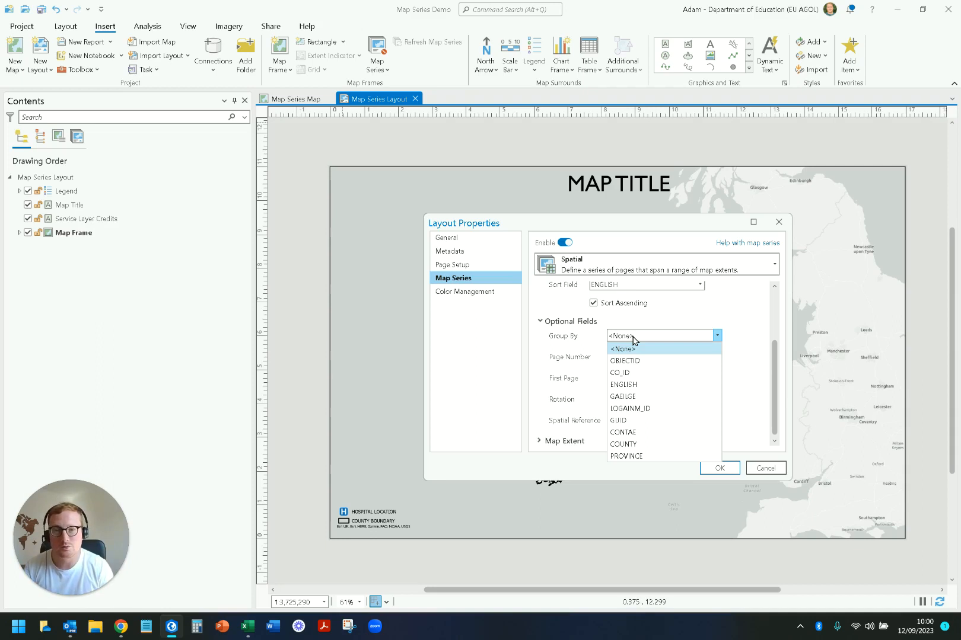
{"action": "left_click", "coordinate": [292, 95]}
{"action": "left_click", "coordinate": [778, 222]}
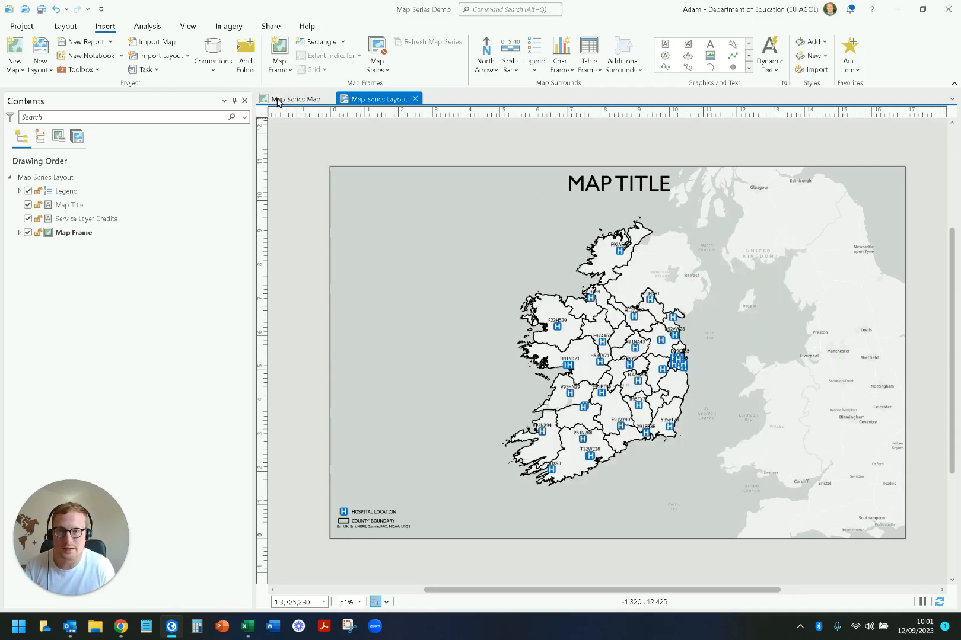
Step: In the Map Series Map, symbolize the COUNTY BOUNDARY layer with unique values based on the PROVINCE field
{"action": "left_click", "coordinate": [285, 99]}
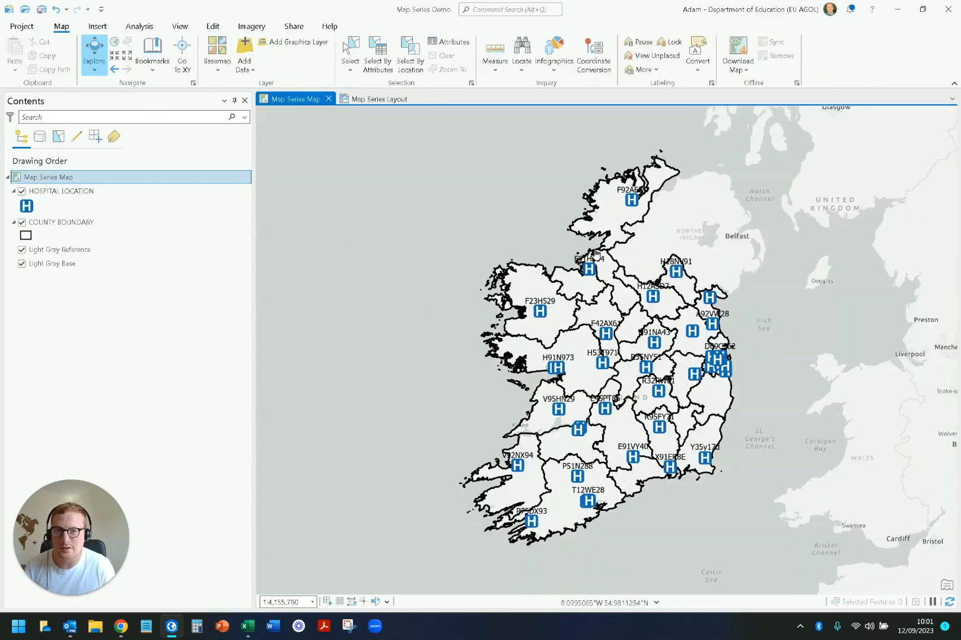
{"action": "left_click", "coordinate": [108, 220]}
{"action": "left_click", "coordinate": [388, 27]}
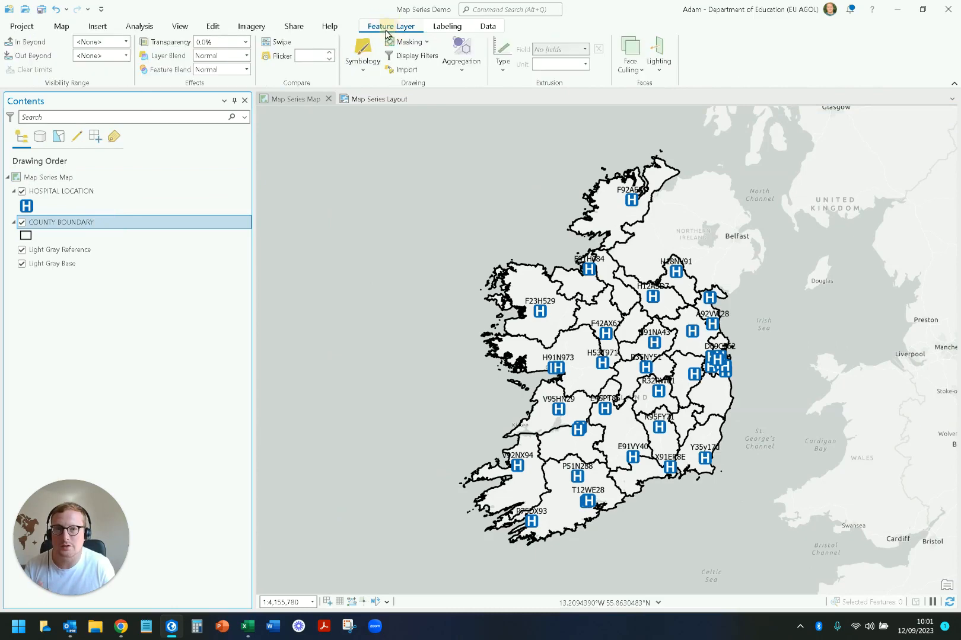
{"action": "left_click", "coordinate": [369, 69]}
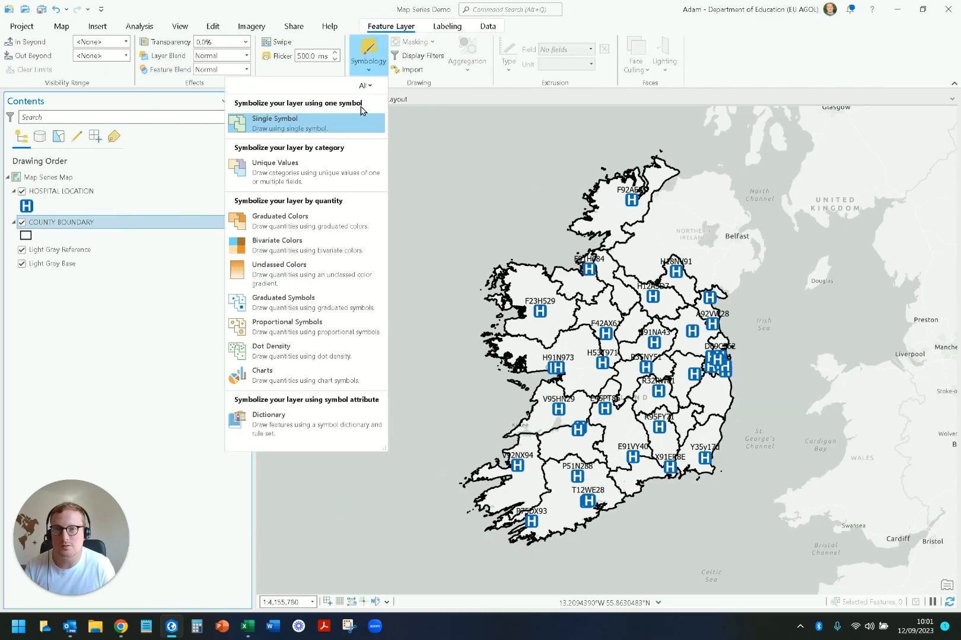
{"action": "left_click", "coordinate": [345, 171]}
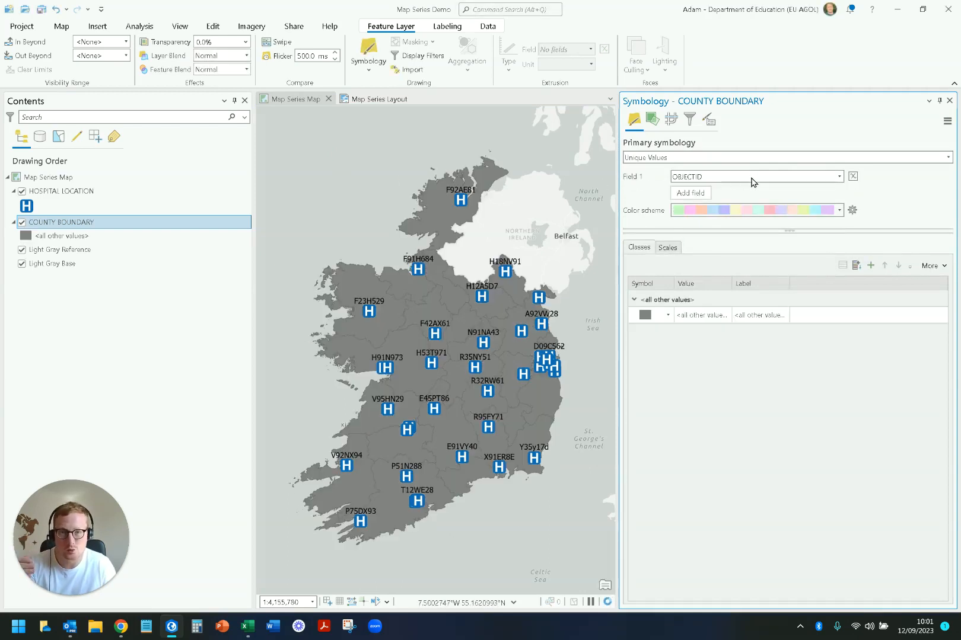
{"action": "left_click", "coordinate": [838, 177]}
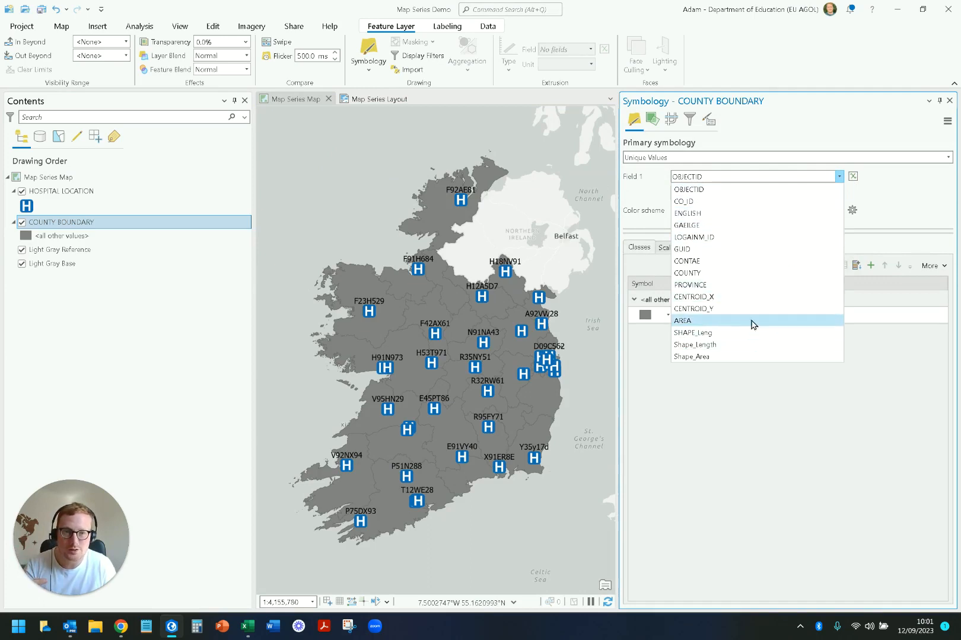
{"action": "left_click", "coordinate": [740, 285]}
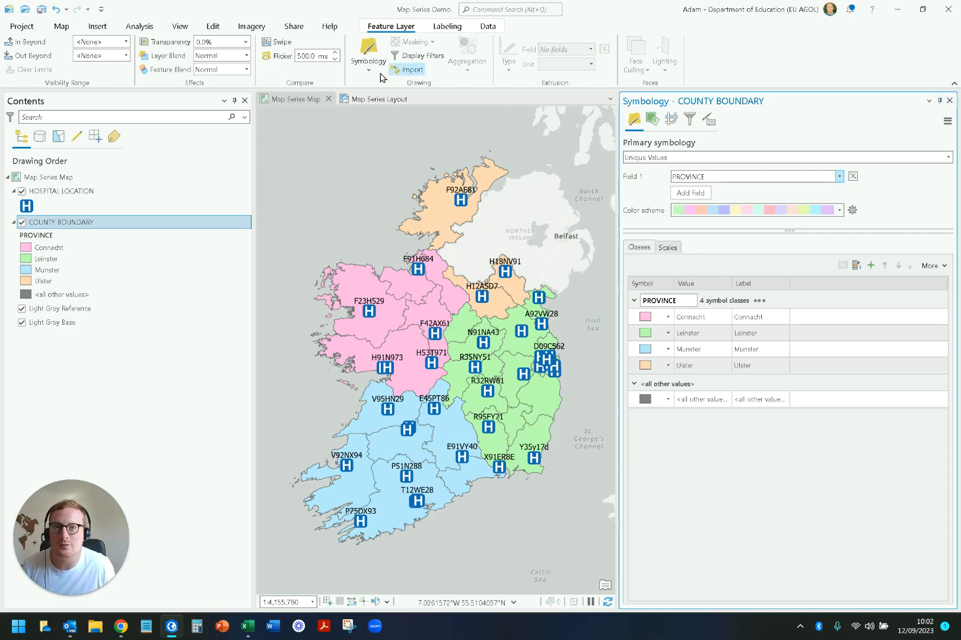
Step: Change the COUNTY BOUNDARY symbology to a single symbol using the ArcGIS 2D black outline polygon style
{"action": "left_click", "coordinate": [368, 59]}
{"action": "left_click", "coordinate": [350, 121]}
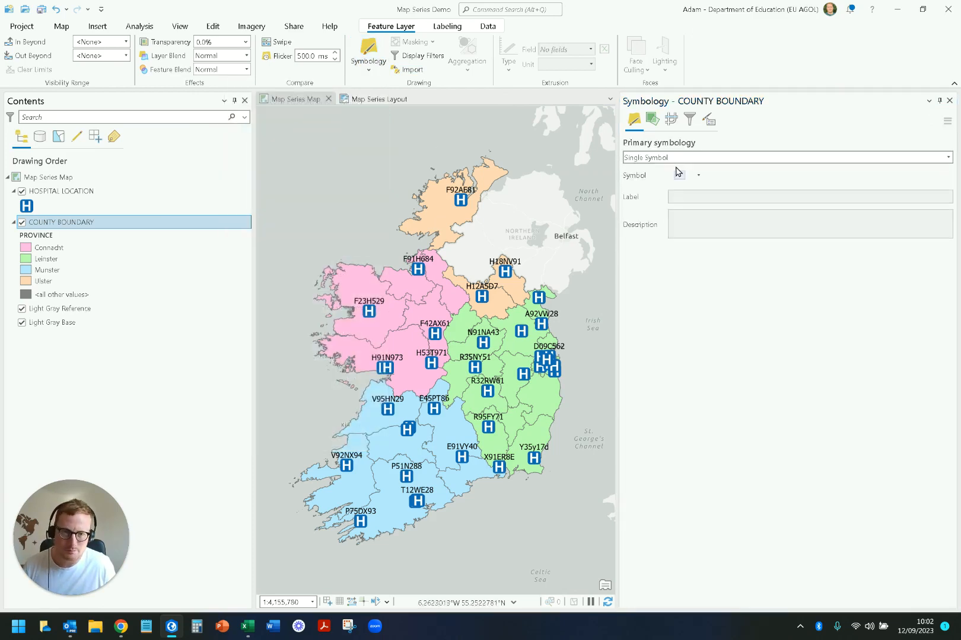
{"action": "left_click", "coordinate": [679, 176]}
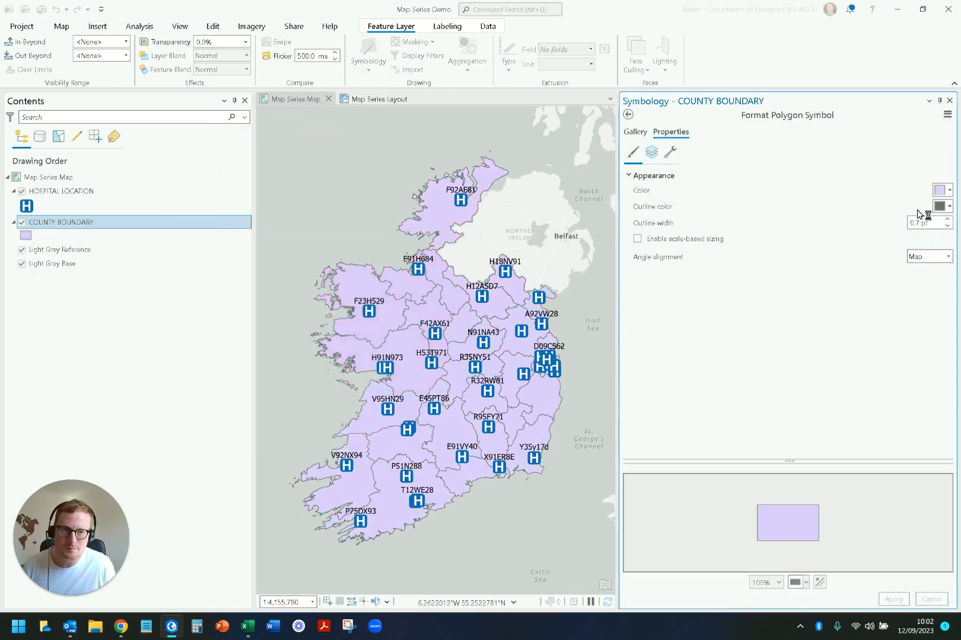
{"action": "left_click", "coordinate": [634, 132]}
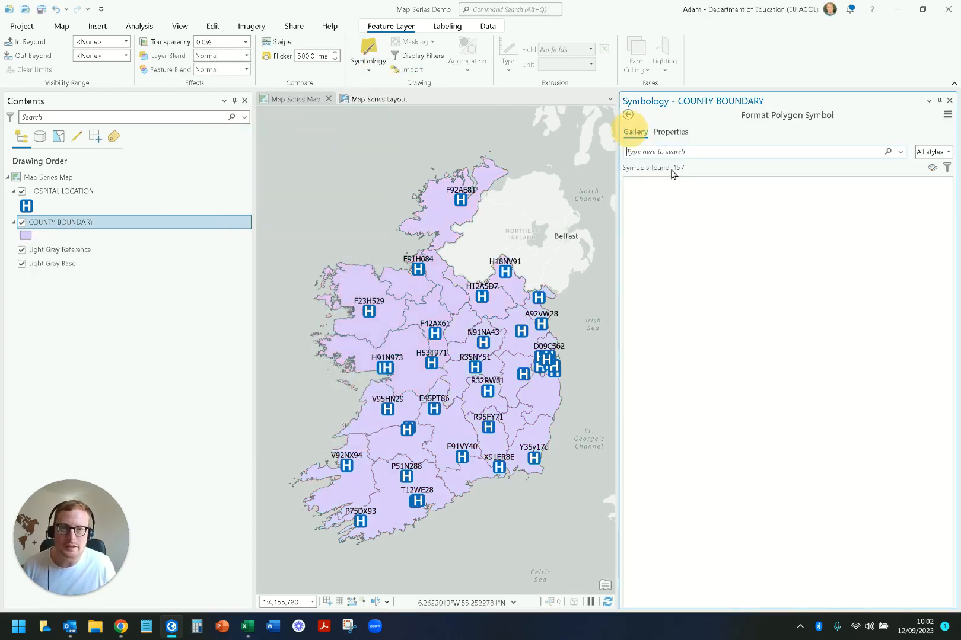
{"action": "left_click", "coordinate": [692, 220]}
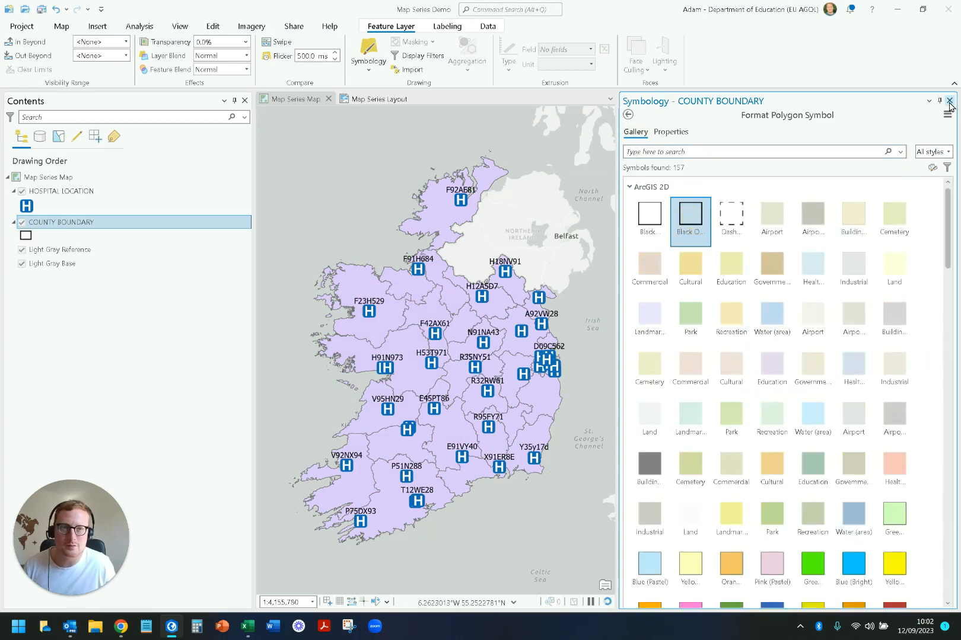
{"action": "left_click", "coordinate": [949, 100]}
Step: Start a Spatial map series on the Map Series Layout with ENGLISH as both name field and sort field
{"action": "left_click", "coordinate": [382, 101]}
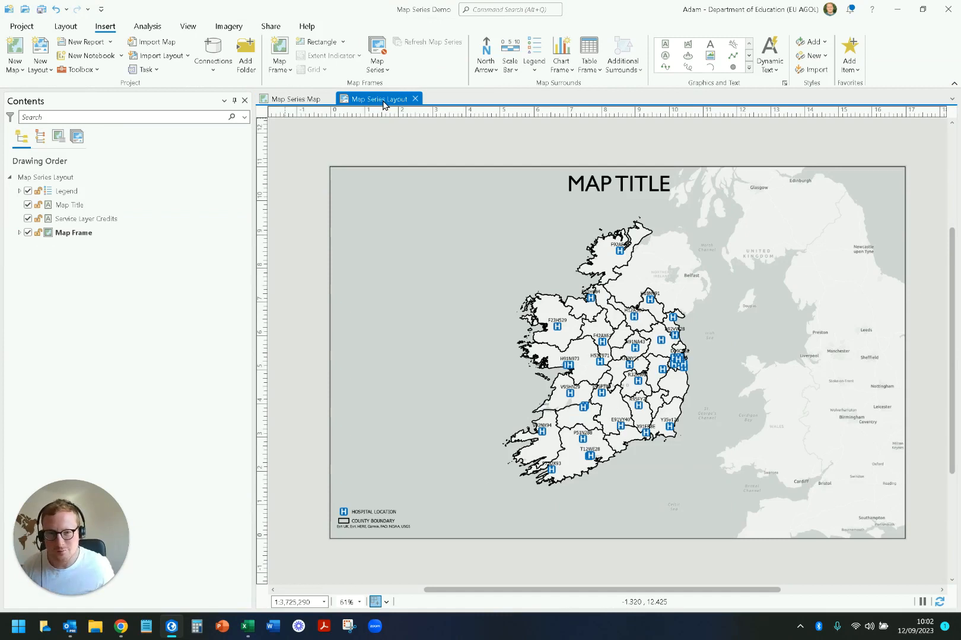
{"action": "left_click", "coordinate": [377, 62]}
{"action": "left_click", "coordinate": [354, 126]}
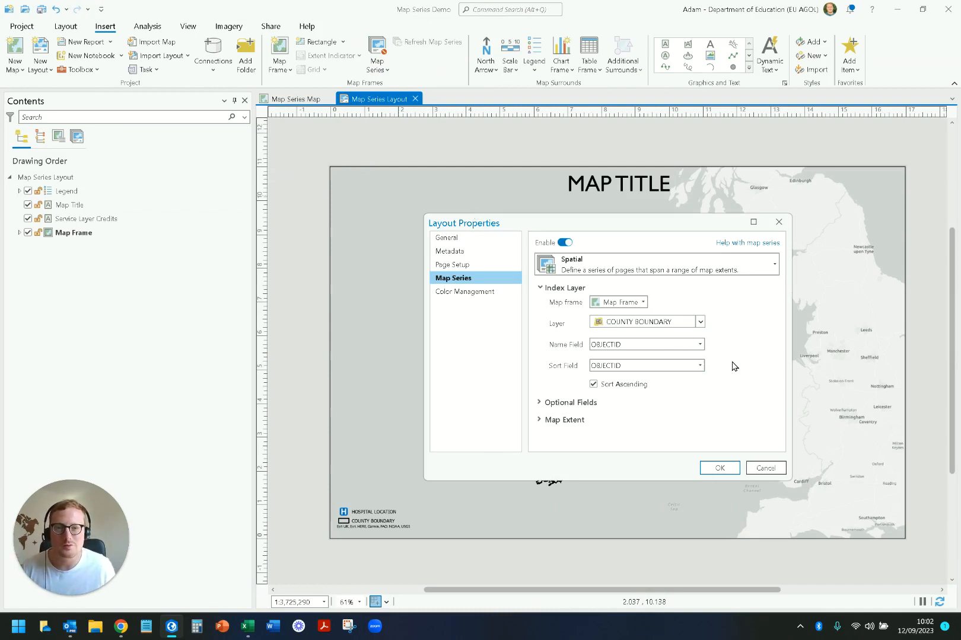
{"action": "left_click", "coordinate": [700, 345]}
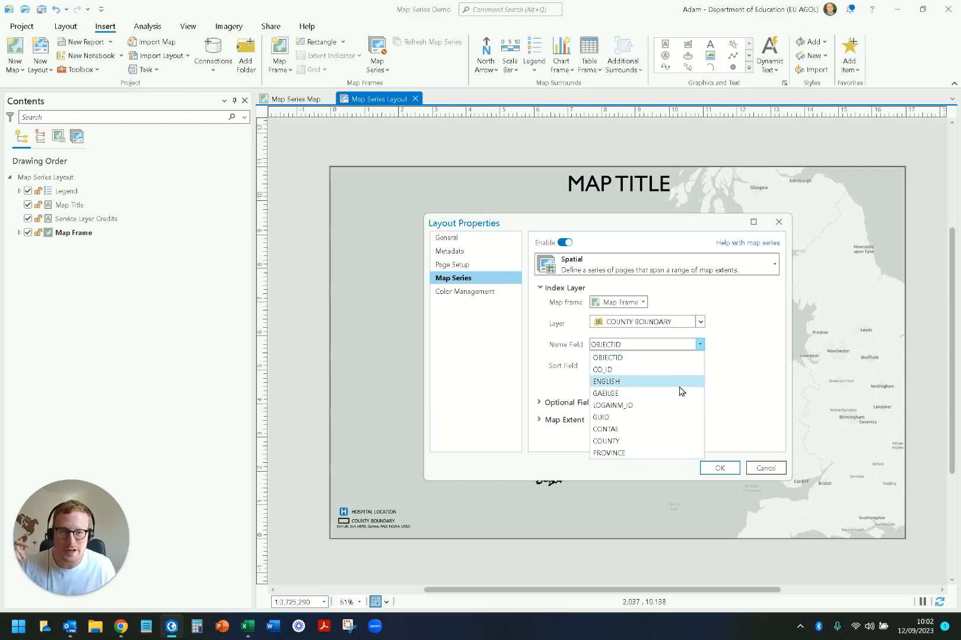
{"action": "left_click", "coordinate": [679, 385]}
{"action": "left_click", "coordinate": [700, 365]}
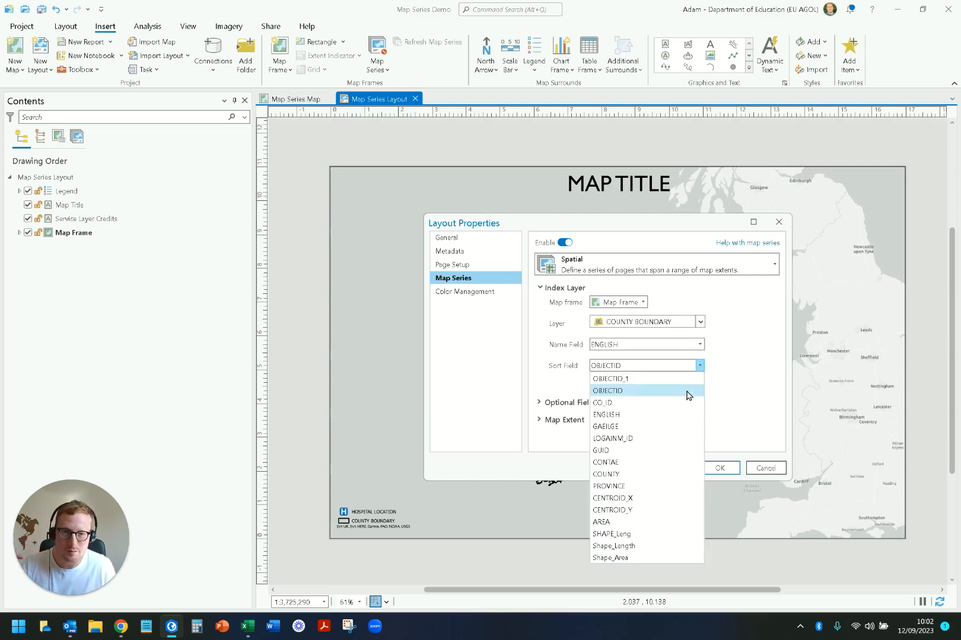
{"action": "left_click", "coordinate": [678, 414]}
Step: Group the map series pages by PROVINCE and check the Page Number field choices, leaving it at <None>
{"action": "left_click", "coordinate": [537, 404]}
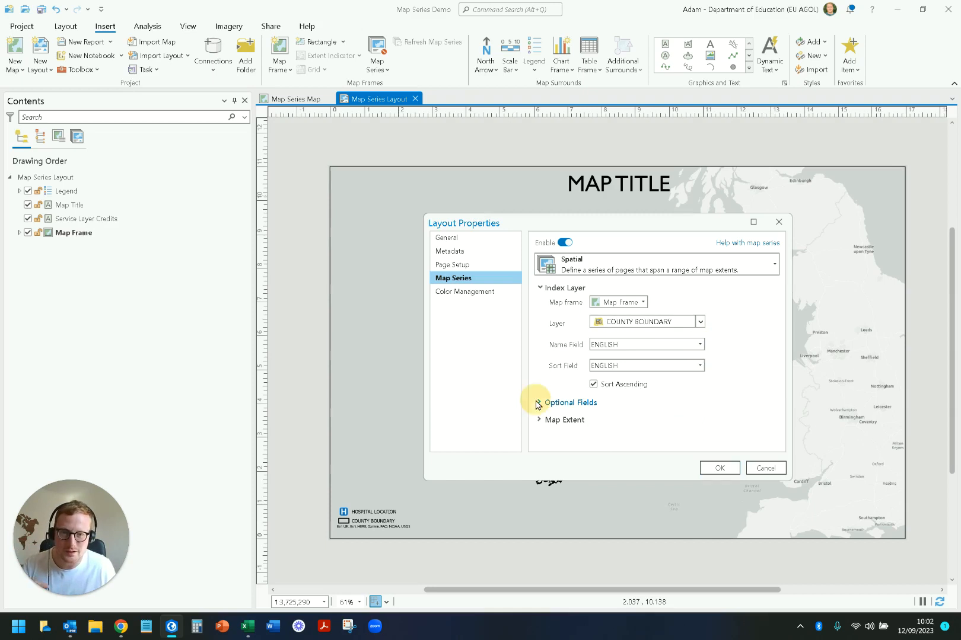
{"action": "left_click", "coordinate": [621, 336]}
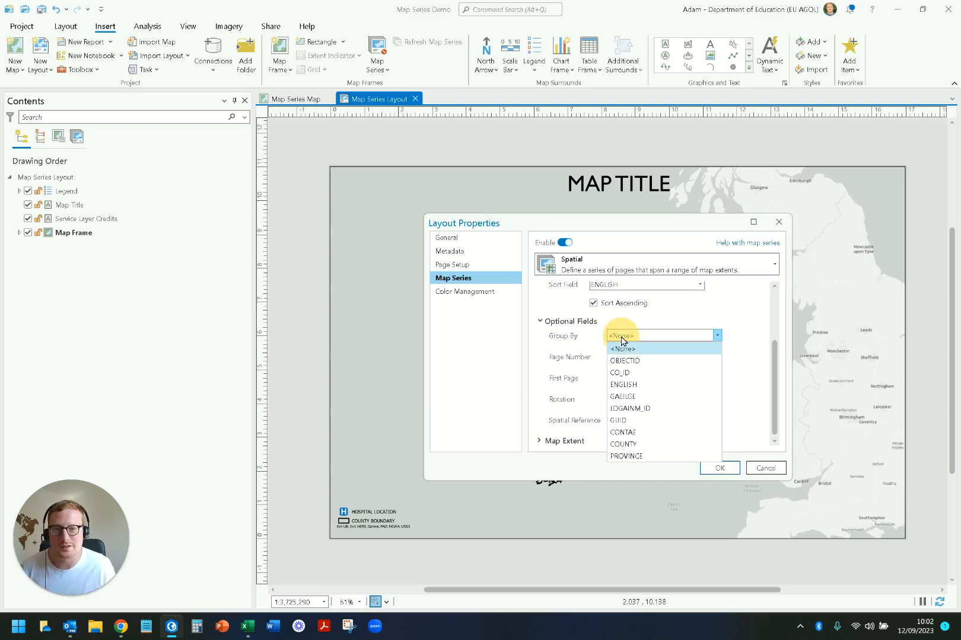
{"action": "left_click", "coordinate": [638, 457]}
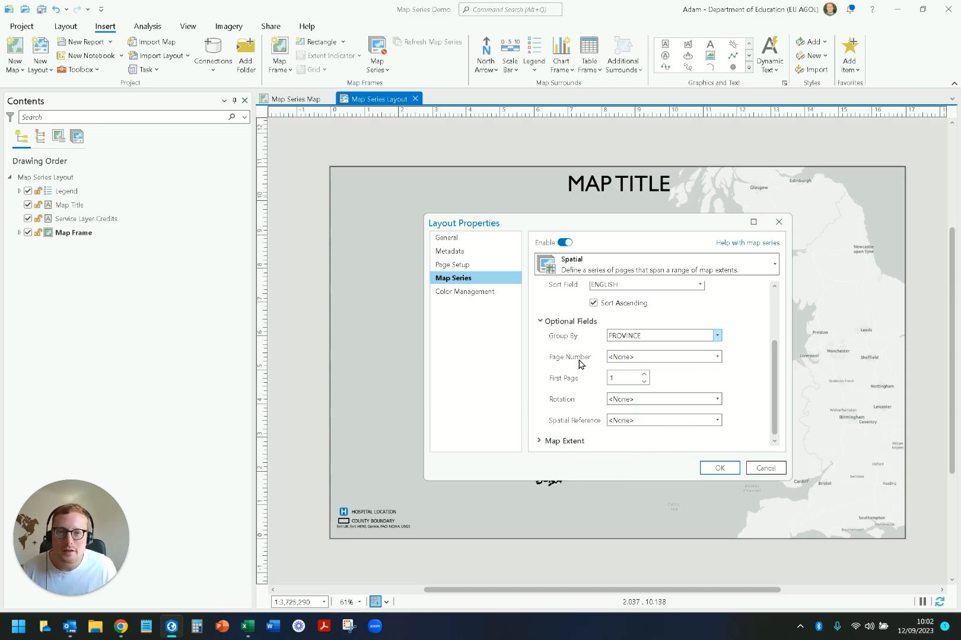
{"action": "left_click", "coordinate": [656, 359]}
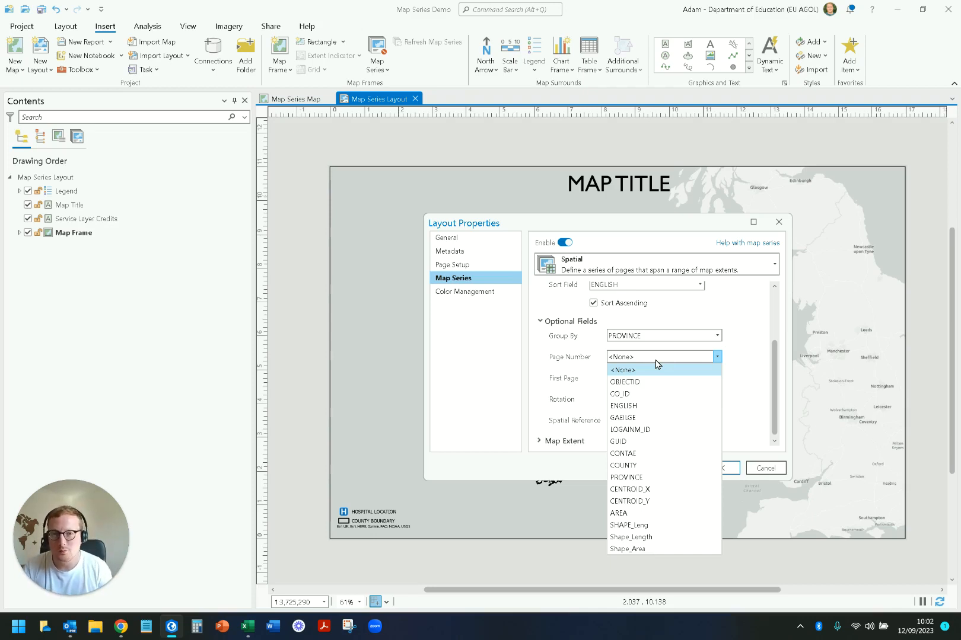
{"action": "left_click", "coordinate": [563, 380]}
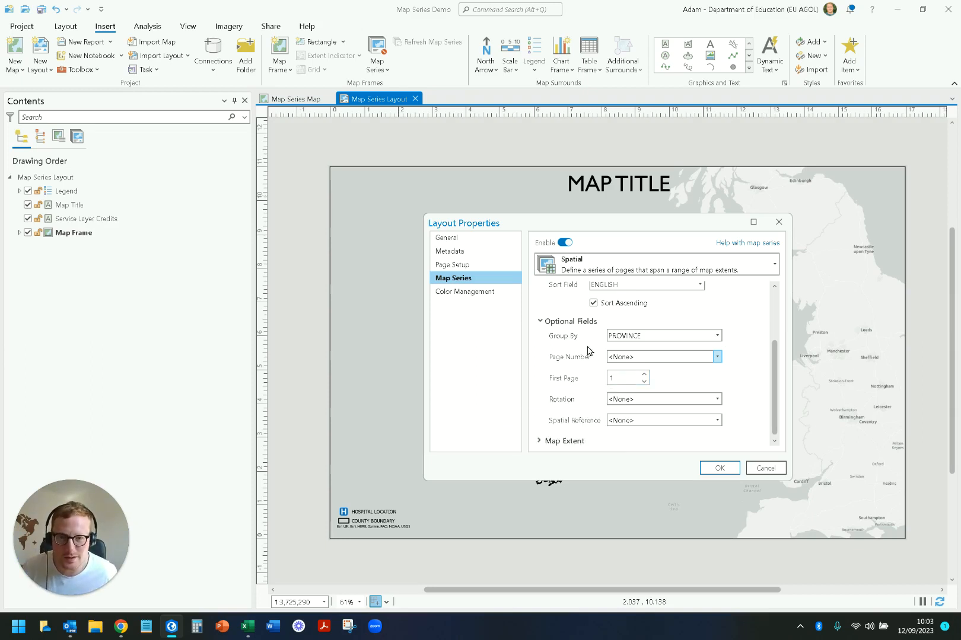
Step: Try the Center and Maintain Scale option for the map extent with a scale of 1:25000
{"action": "left_click", "coordinate": [539, 440]}
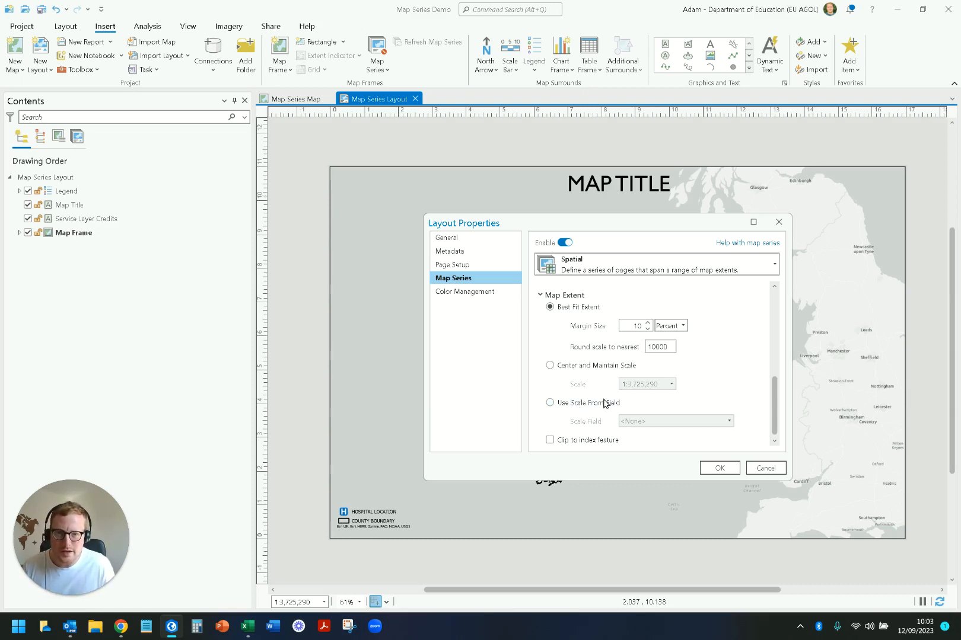
{"action": "left_click", "coordinate": [550, 366]}
{"action": "double_click", "coordinate": [643, 385]}
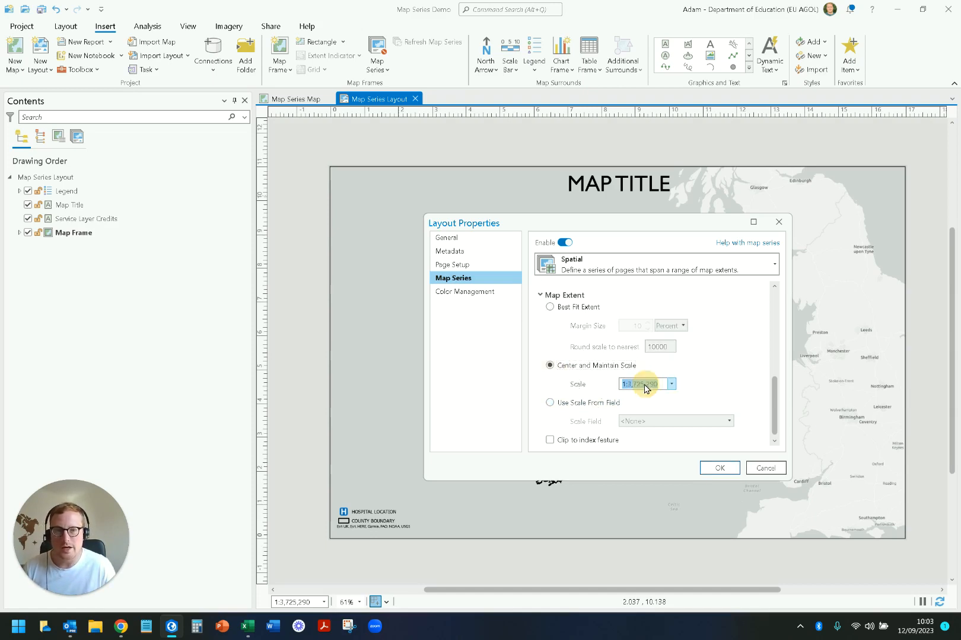
{"action": "type", "text": "1"}
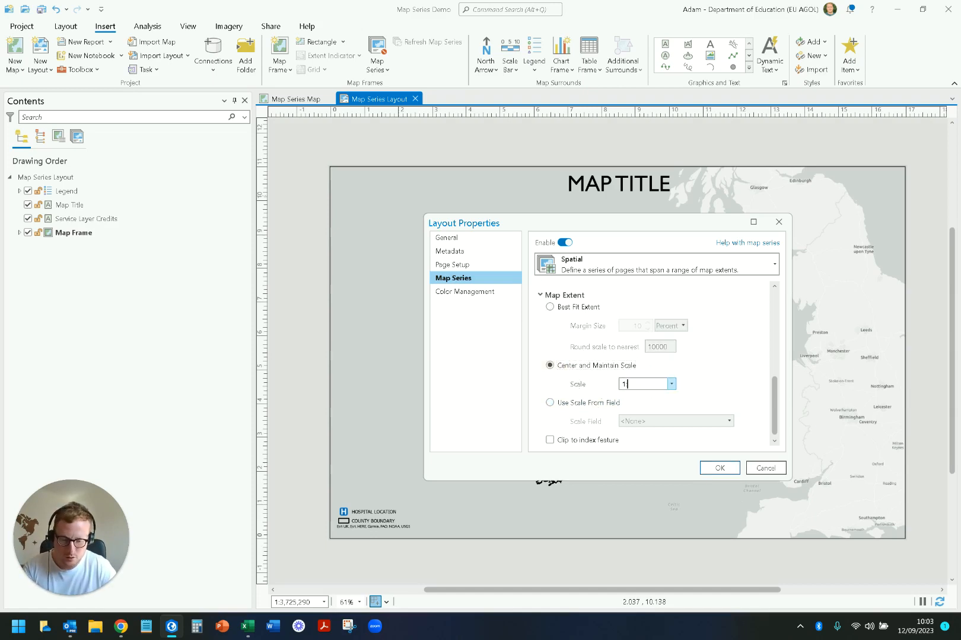
{"action": "type", "text": ":25000"}
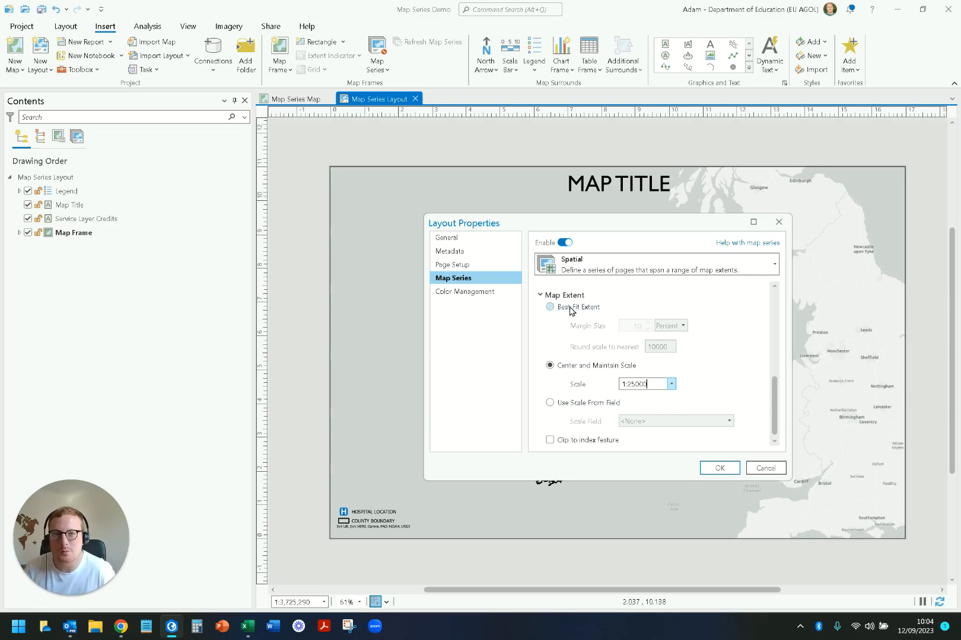
Step: Set the map extent to Best Fit Extent, keeping the scale rounded to the nearest 10000
{"action": "left_click", "coordinate": [571, 308]}
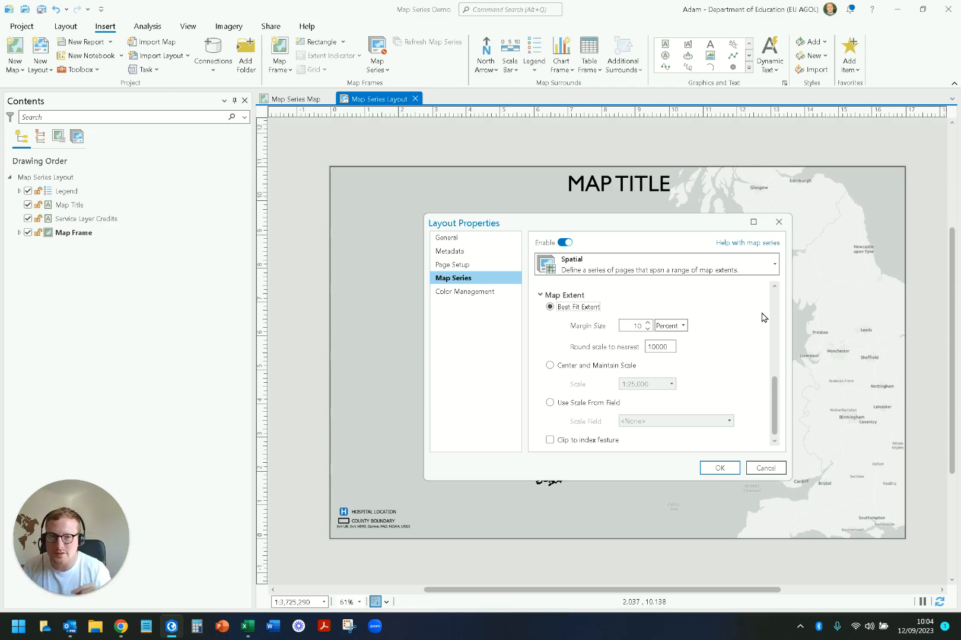
{"action": "left_click", "coordinate": [659, 346]}
{"action": "key", "text": "BackSpace"}
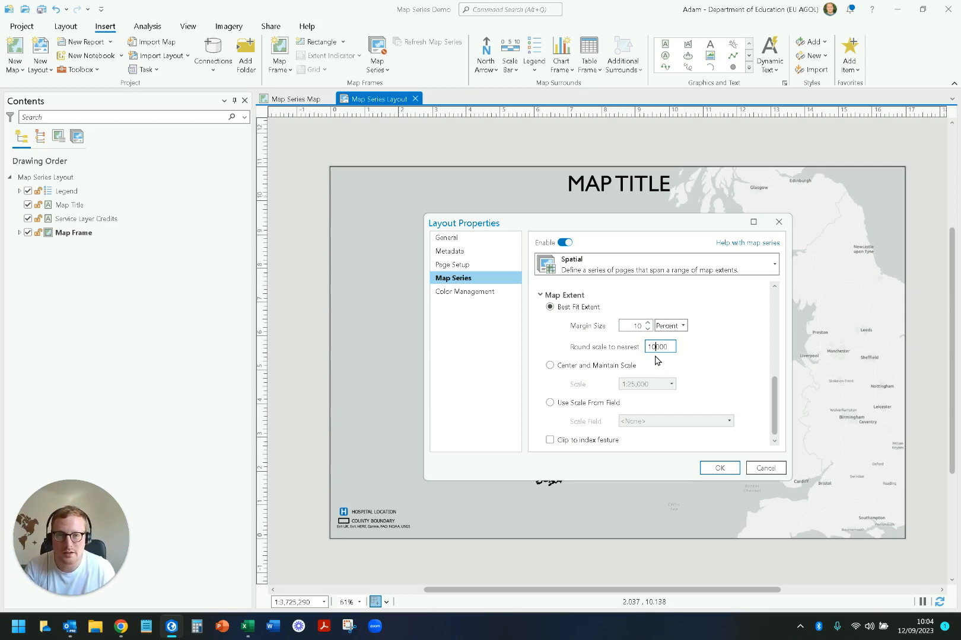
{"action": "double_click", "coordinate": [656, 346]}
{"action": "left_click", "coordinate": [694, 349]}
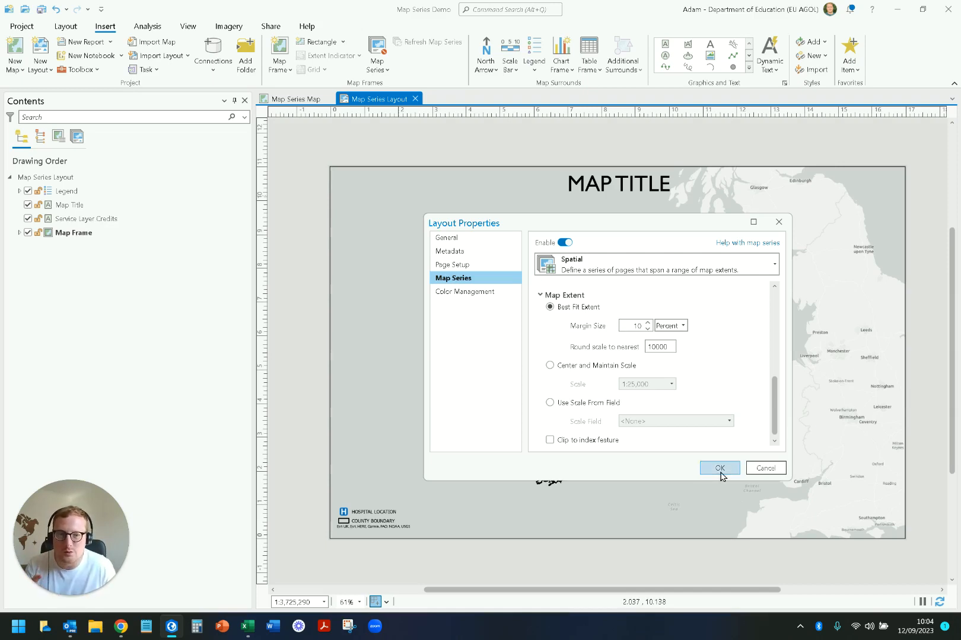
Step: Review the index layer, optional field and map extent settings, and apply the map series to the layout
{"action": "scroll", "coordinate": [723, 427], "scroll_direction": "up", "scroll_amount": 8}
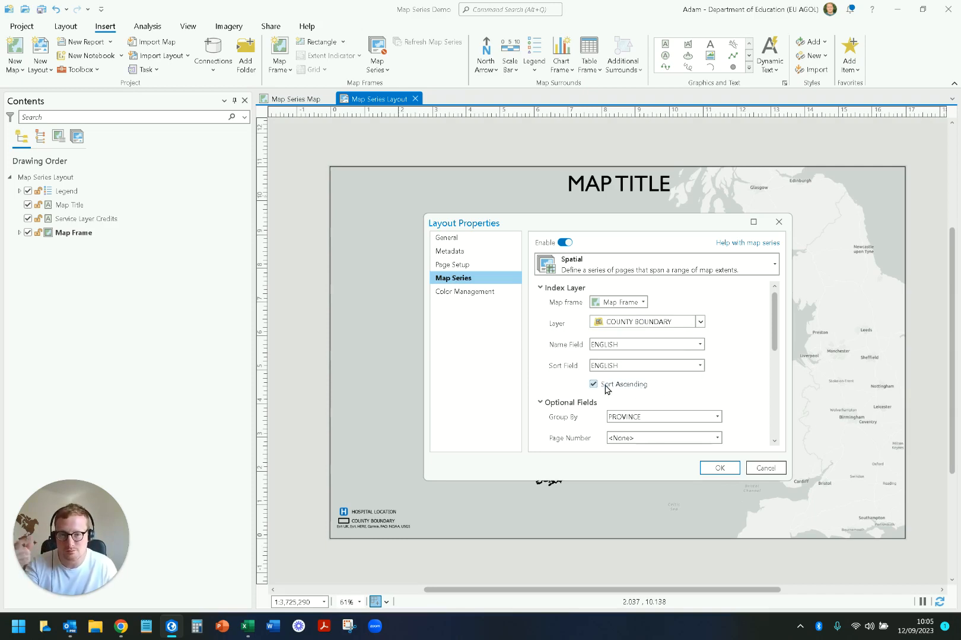
{"action": "scroll", "coordinate": [652, 387], "scroll_direction": "down", "scroll_amount": 2}
{"action": "scroll", "coordinate": [699, 388], "scroll_direction": "down", "scroll_amount": 1}
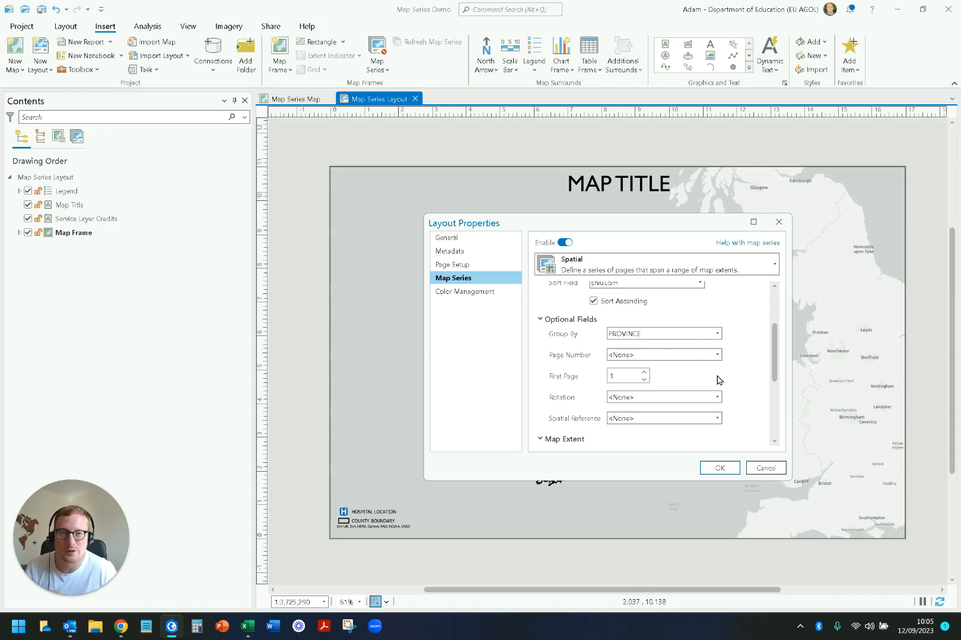
{"action": "scroll", "coordinate": [718, 380], "scroll_direction": "down", "scroll_amount": 1}
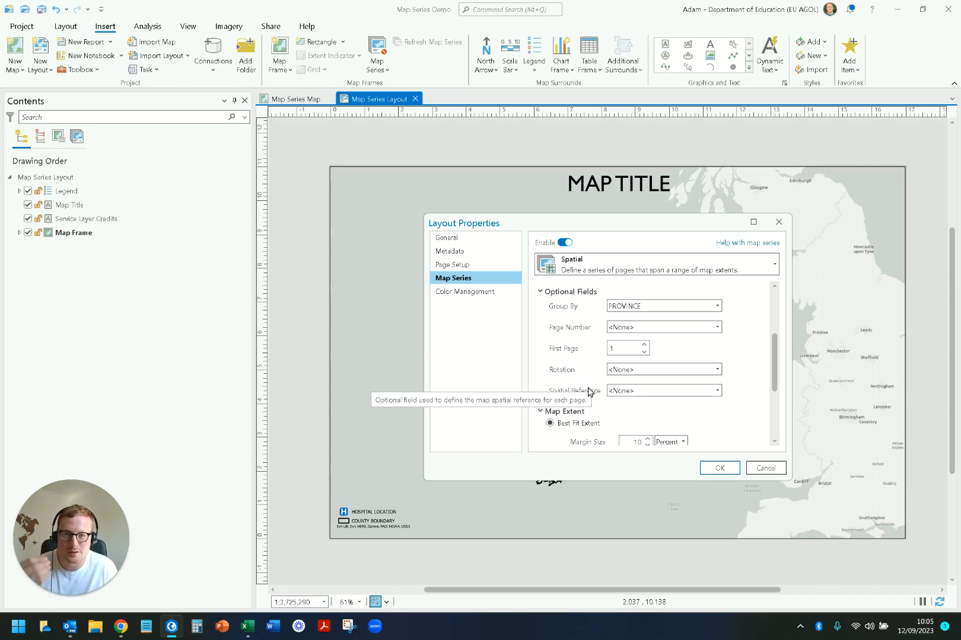
{"action": "scroll", "coordinate": [605, 389], "scroll_direction": "down", "scroll_amount": 2}
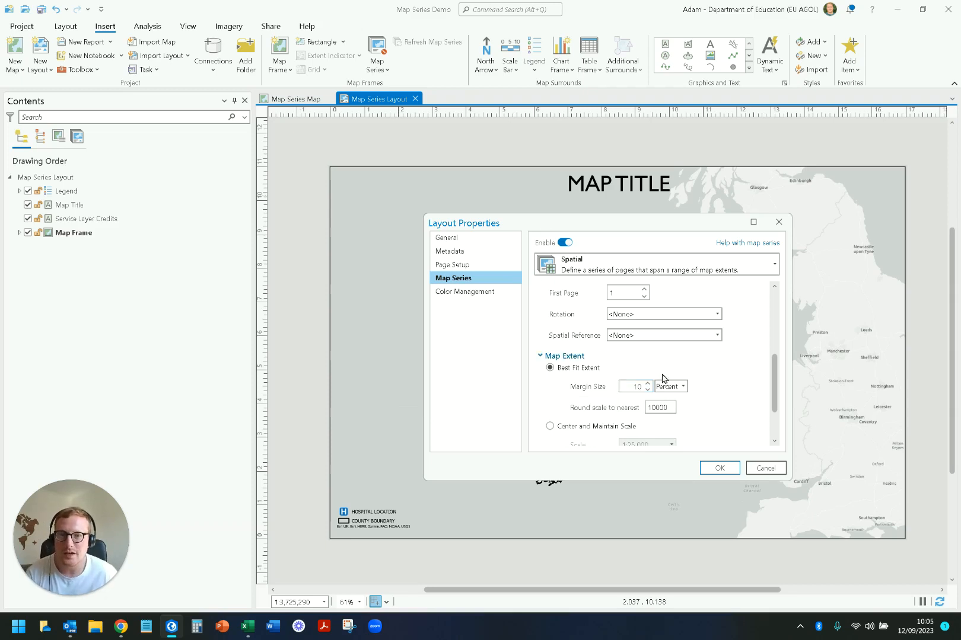
{"action": "scroll", "coordinate": [690, 378], "scroll_direction": "down", "scroll_amount": 2}
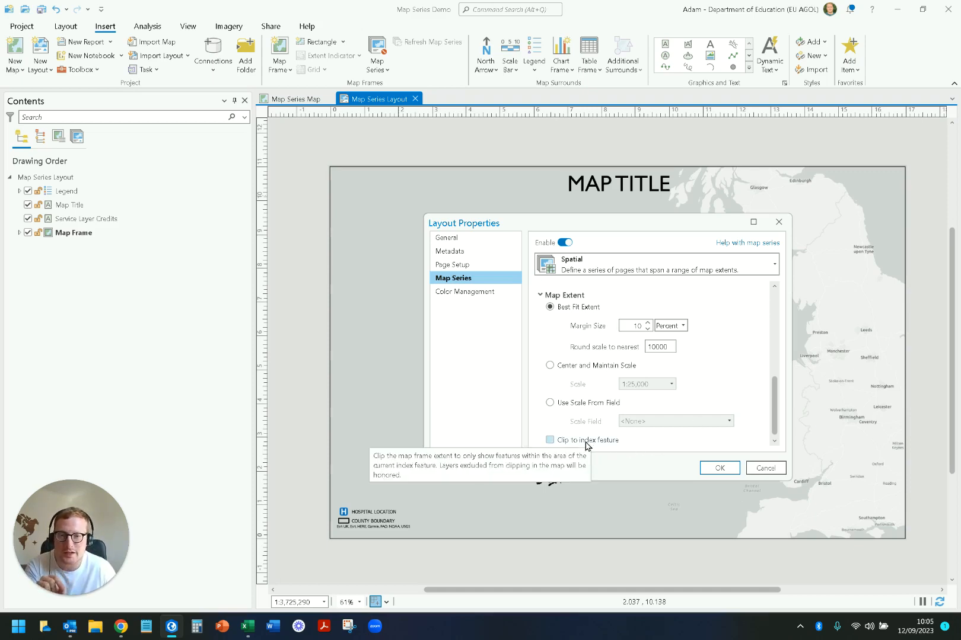
{"action": "left_click", "coordinate": [719, 468]}
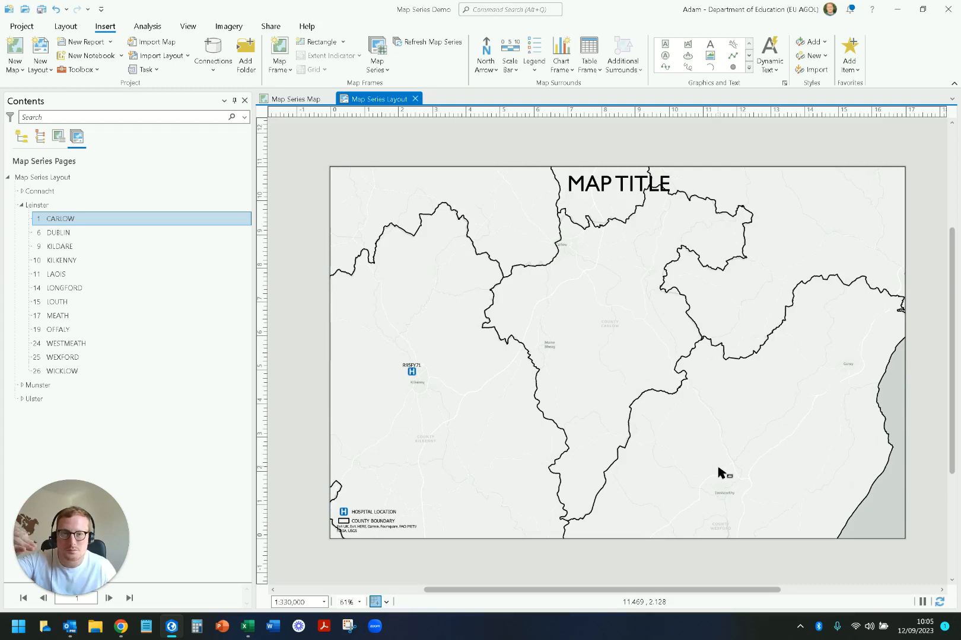
Step: Expand the Connacht group and page through the map series from Carlow to Kilkenny
{"action": "mouse_move", "coordinate": [104, 540]}
{"action": "left_click_drag", "start_coordinate": [103, 538], "coordinate": [100, 502]}
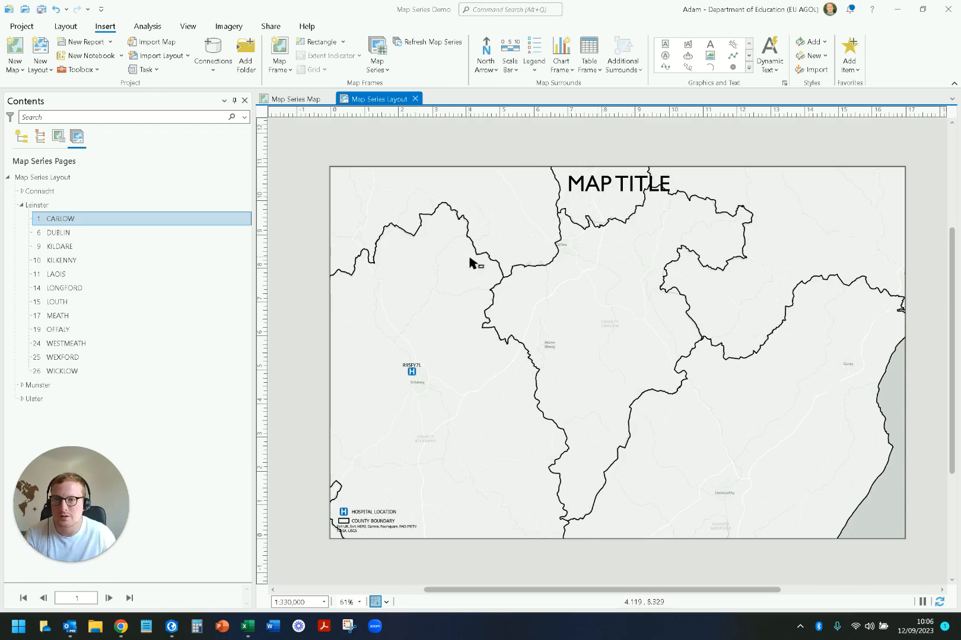
{"action": "left_click", "coordinate": [22, 192]}
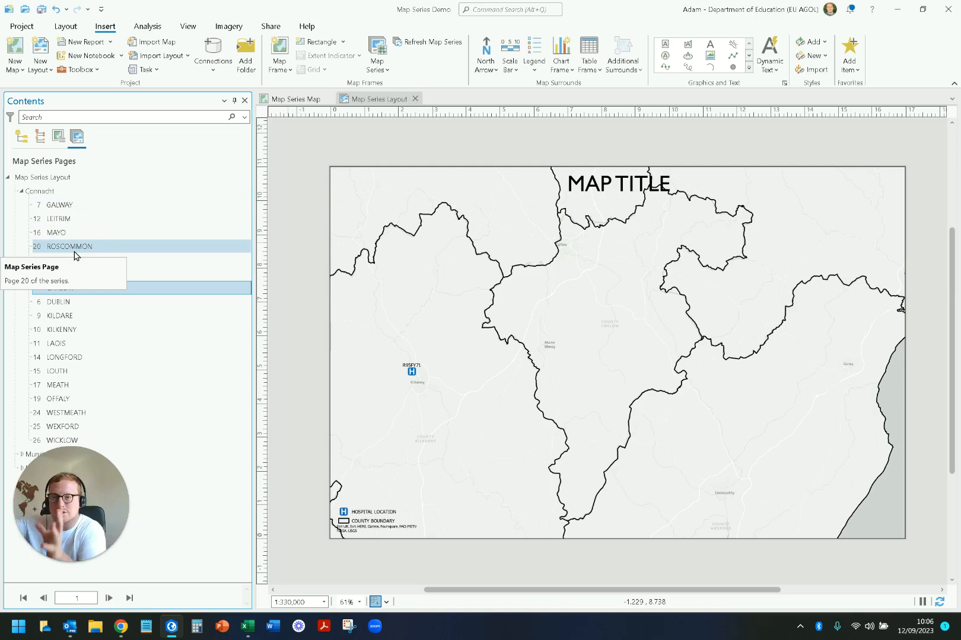
{"action": "left_click", "coordinate": [109, 598]}
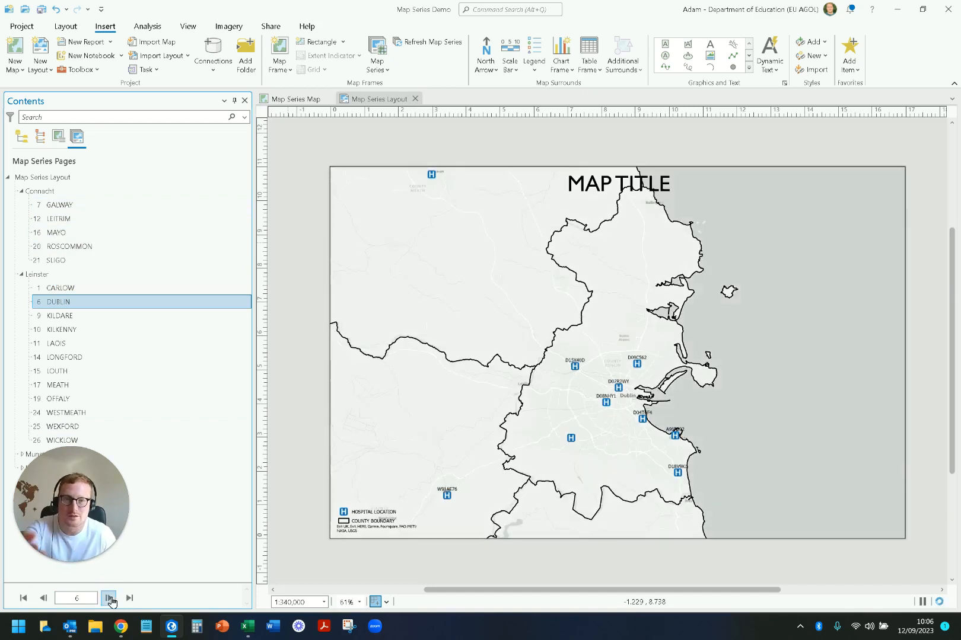
{"action": "left_click", "coordinate": [110, 598]}
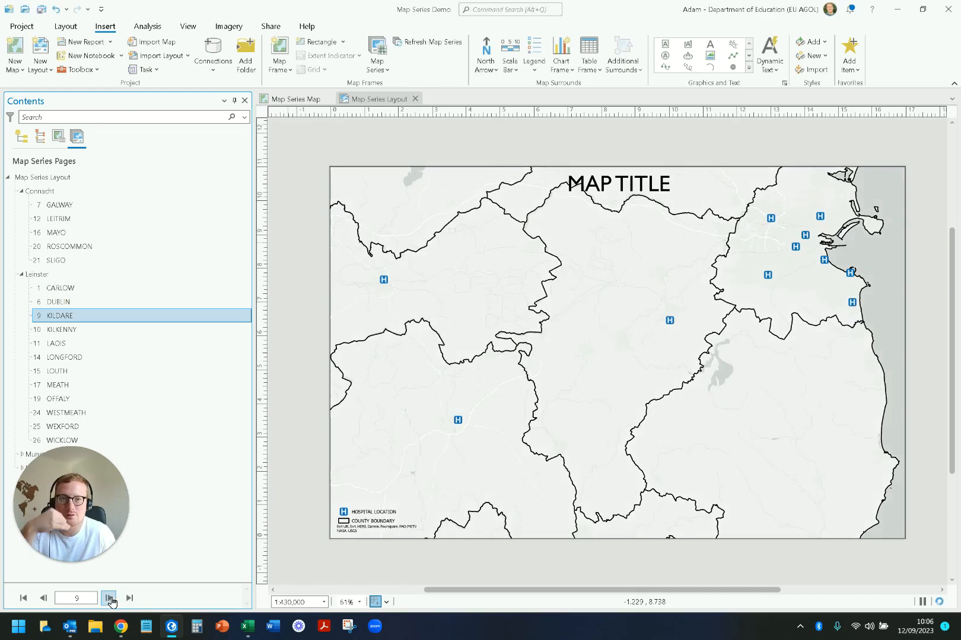
{"action": "left_click", "coordinate": [109, 598]}
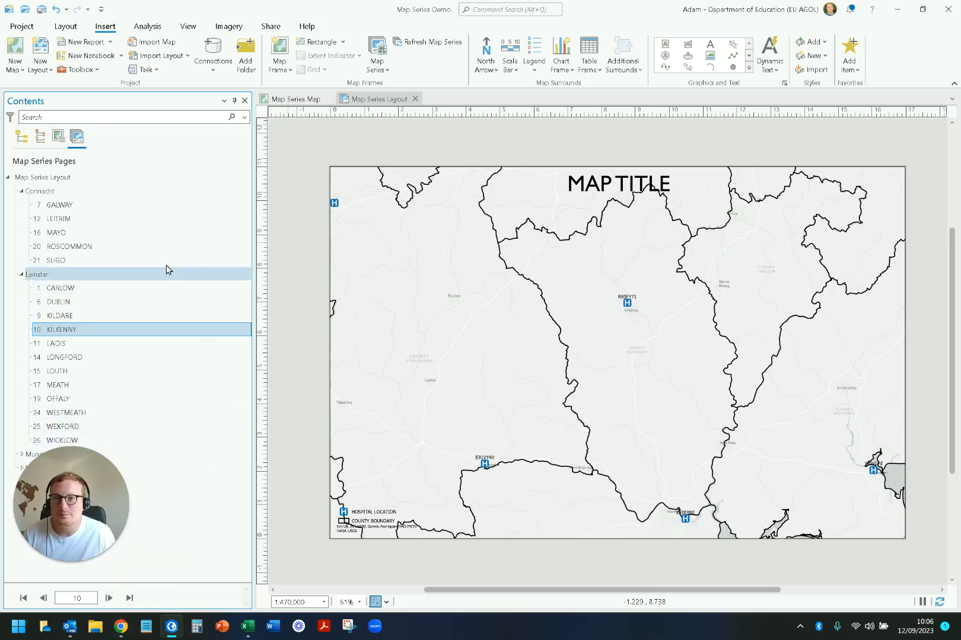
{"action": "double_click", "coordinate": [86, 179]}
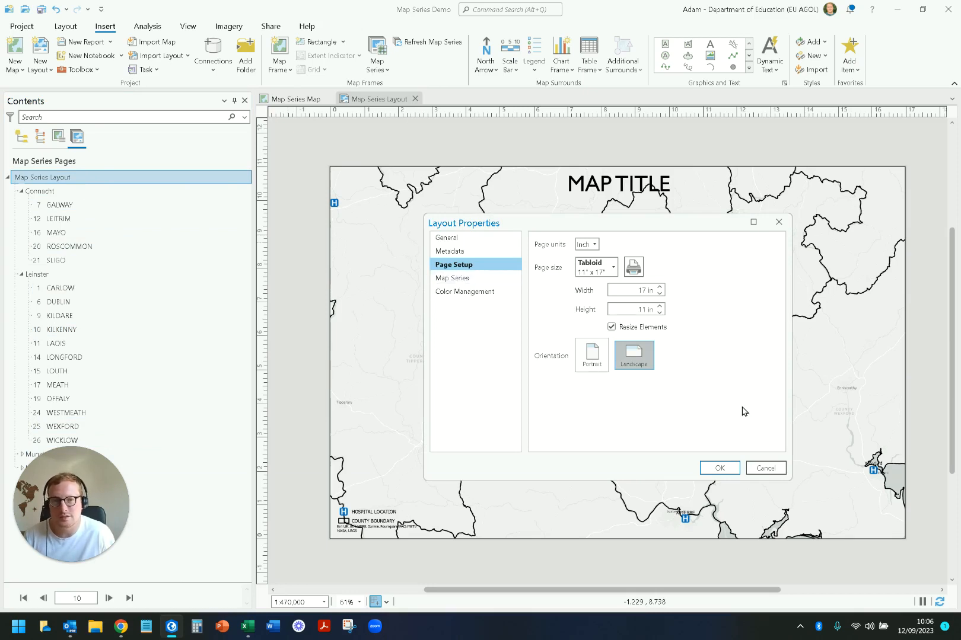
{"action": "left_click", "coordinate": [763, 469]}
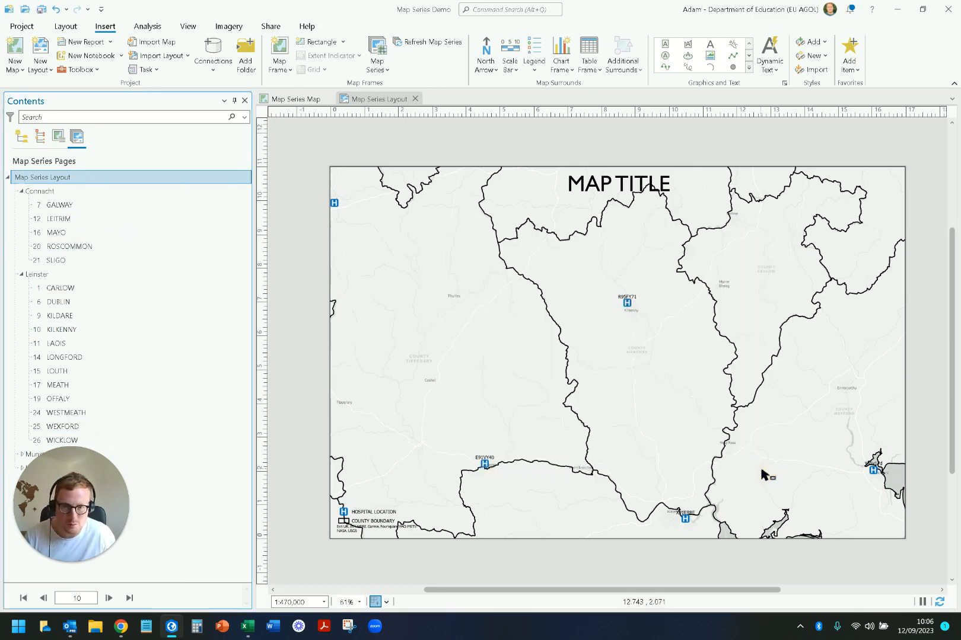
{"action": "left_click", "coordinate": [389, 71]}
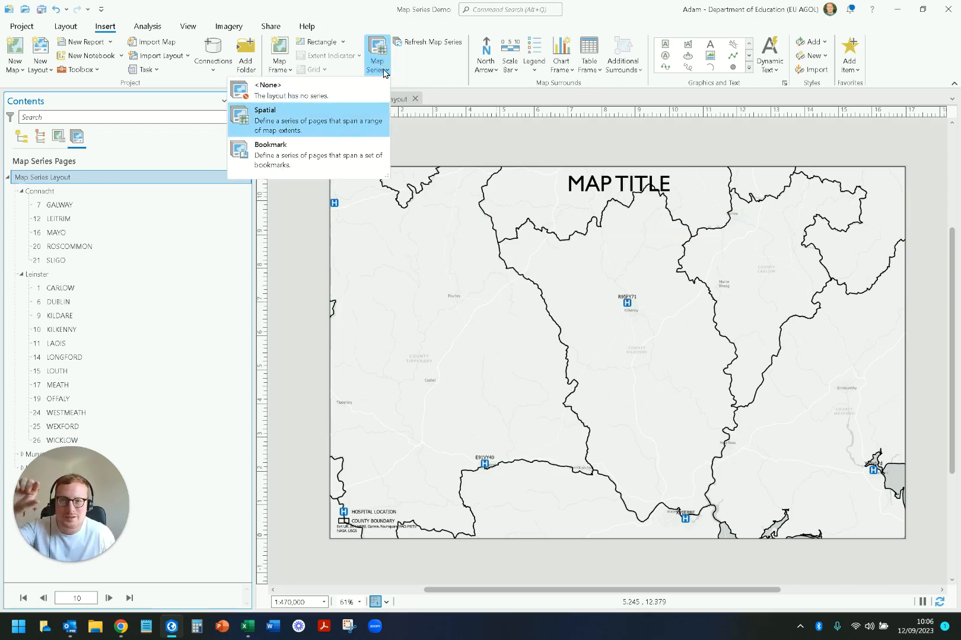
{"action": "left_click", "coordinate": [348, 123]}
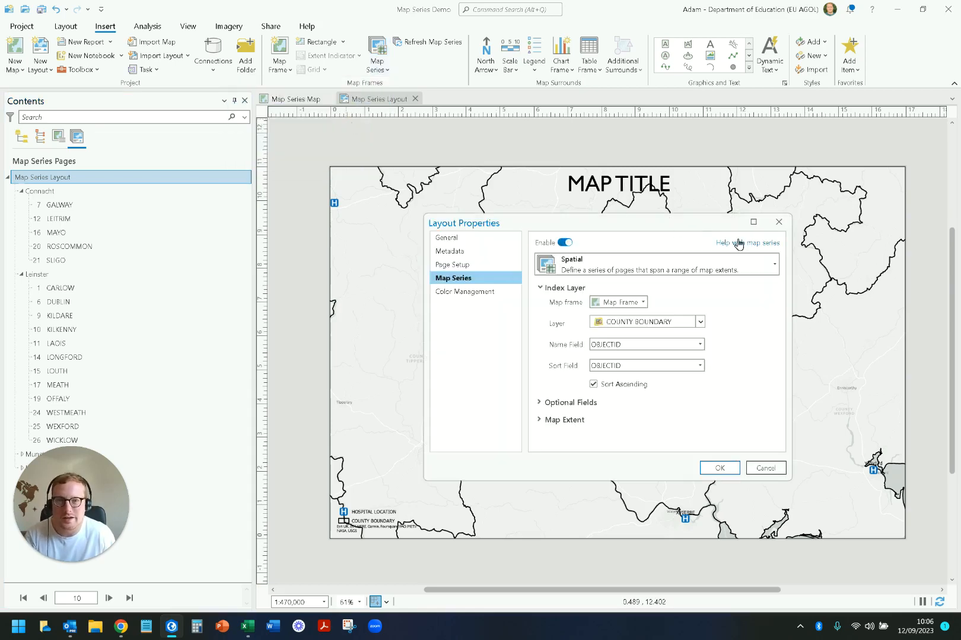
{"action": "left_click", "coordinate": [778, 222]}
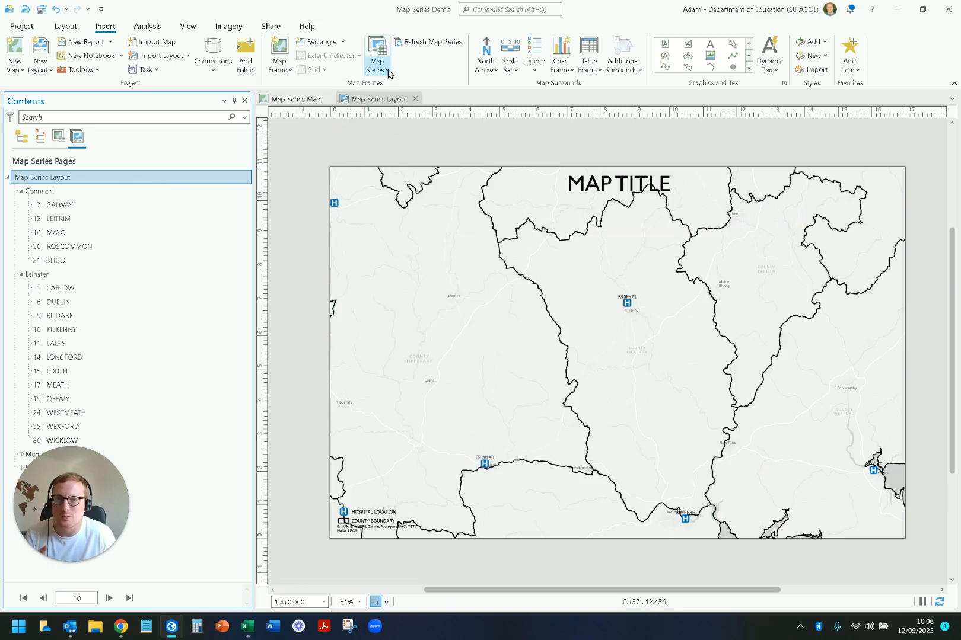
Step: In the layout's map series settings, set both the Name Field and the Sort Field to ENGLISH, leaving Group By at None
{"action": "double_click", "coordinate": [109, 182]}
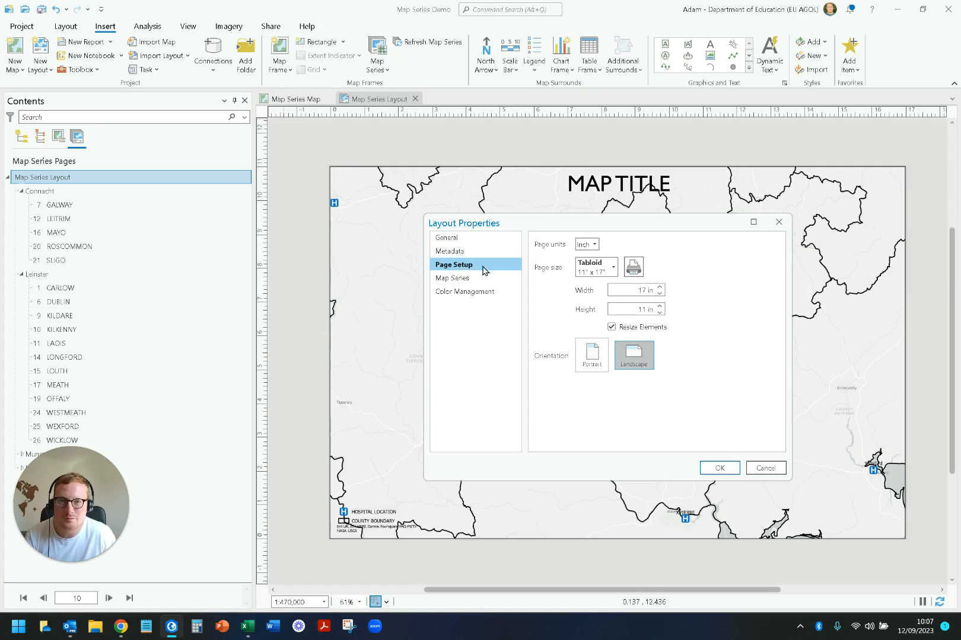
{"action": "left_click", "coordinate": [464, 279]}
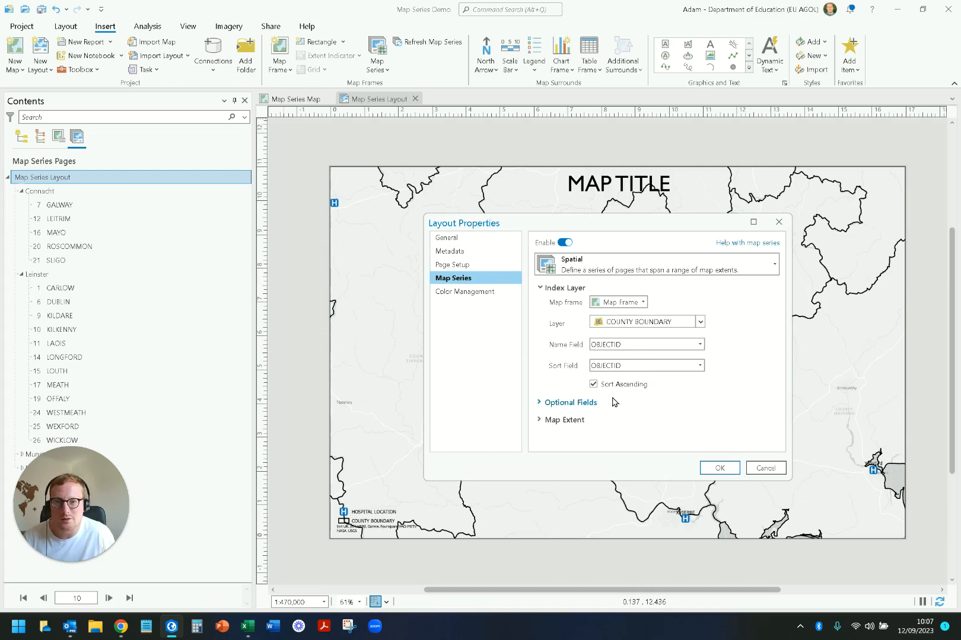
{"action": "left_click", "coordinate": [541, 402]}
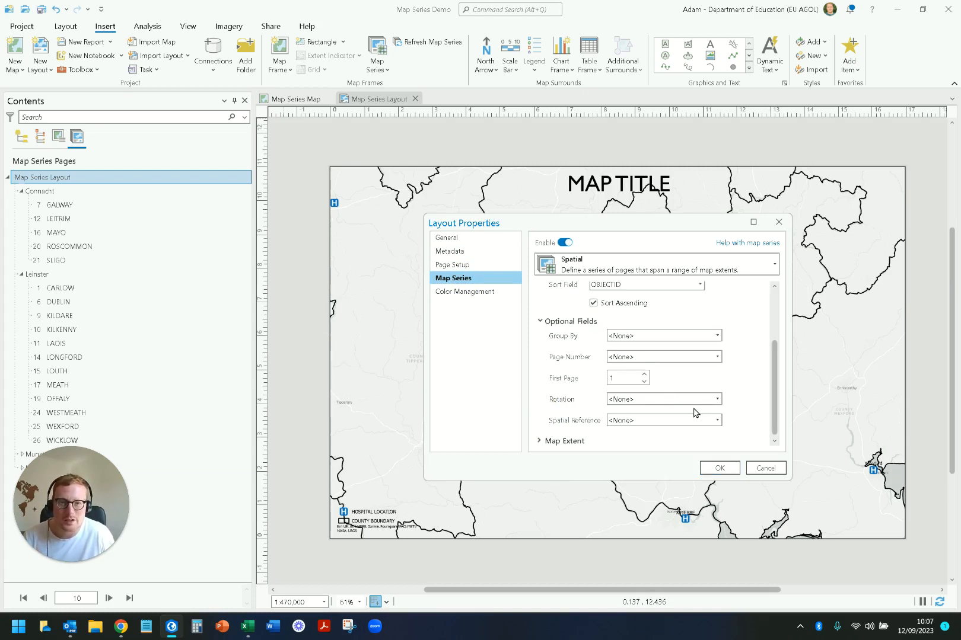
{"action": "left_click", "coordinate": [717, 336]}
{"action": "left_click", "coordinate": [717, 337]}
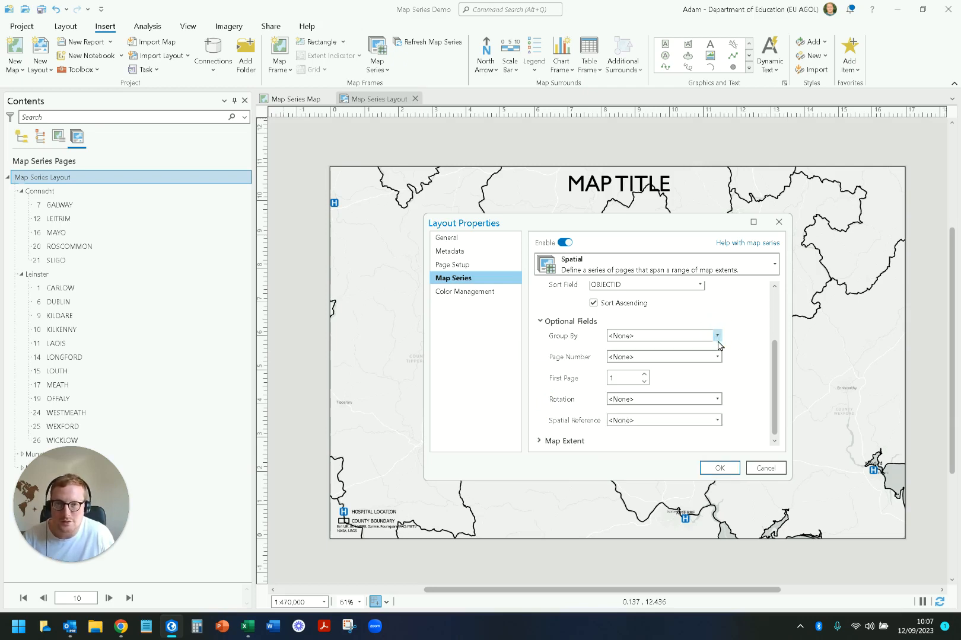
{"action": "scroll", "coordinate": [765, 347], "scroll_direction": "up", "scroll_amount": 2}
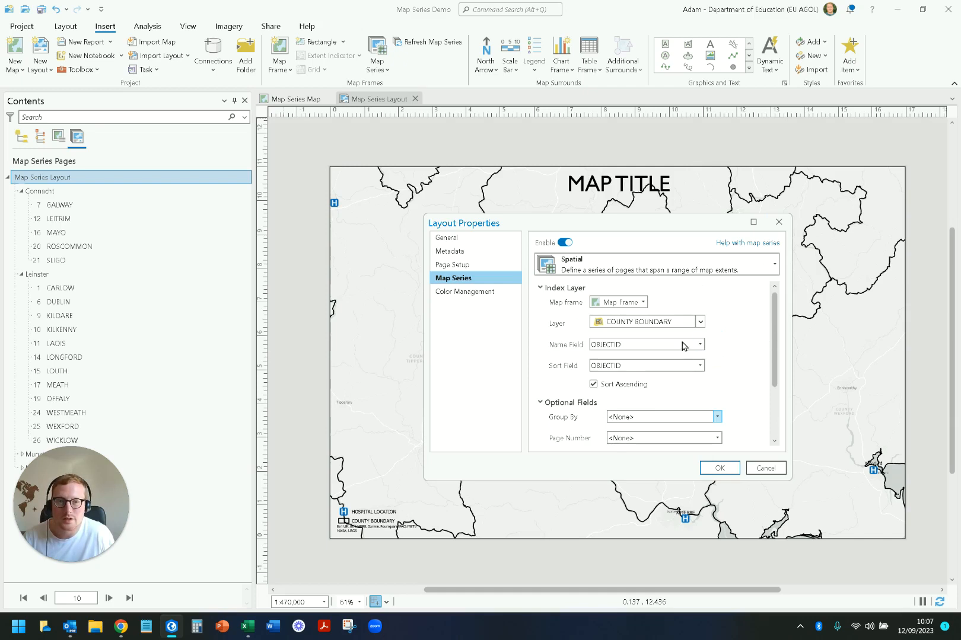
{"action": "left_click", "coordinate": [700, 345]}
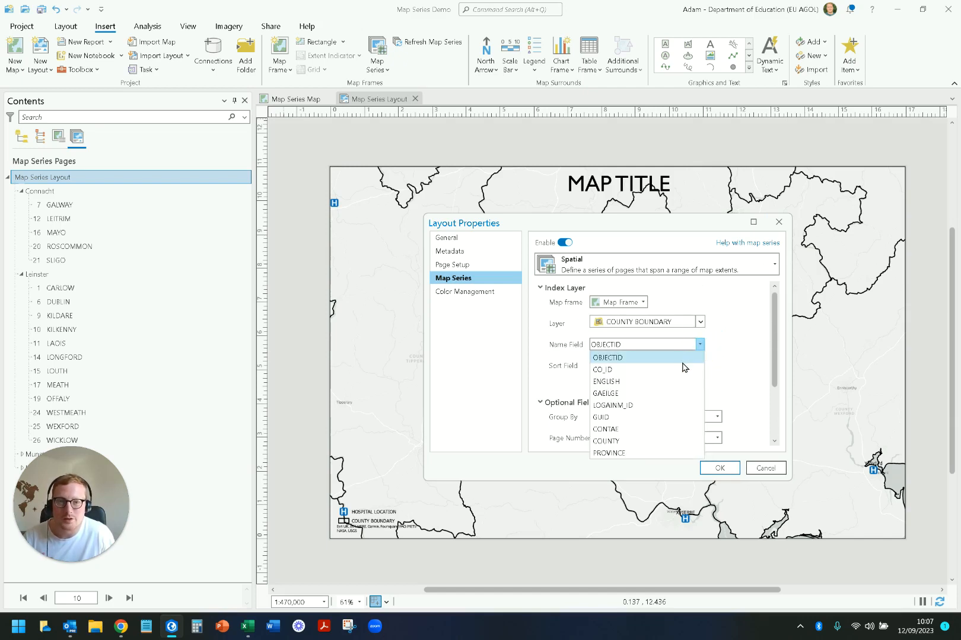
{"action": "left_click", "coordinate": [668, 381]}
{"action": "left_click", "coordinate": [698, 357]}
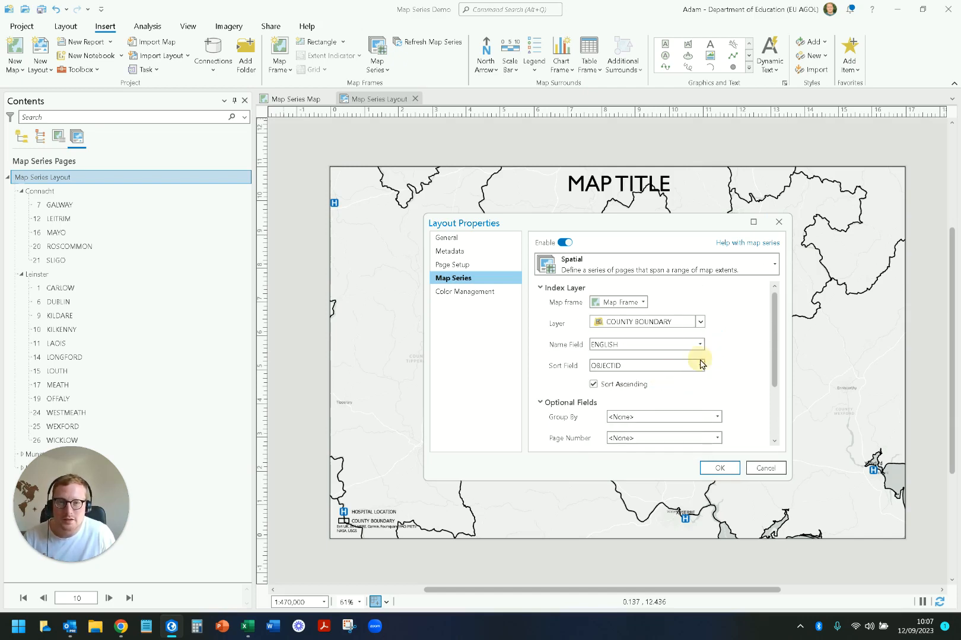
{"action": "left_click", "coordinate": [699, 364]}
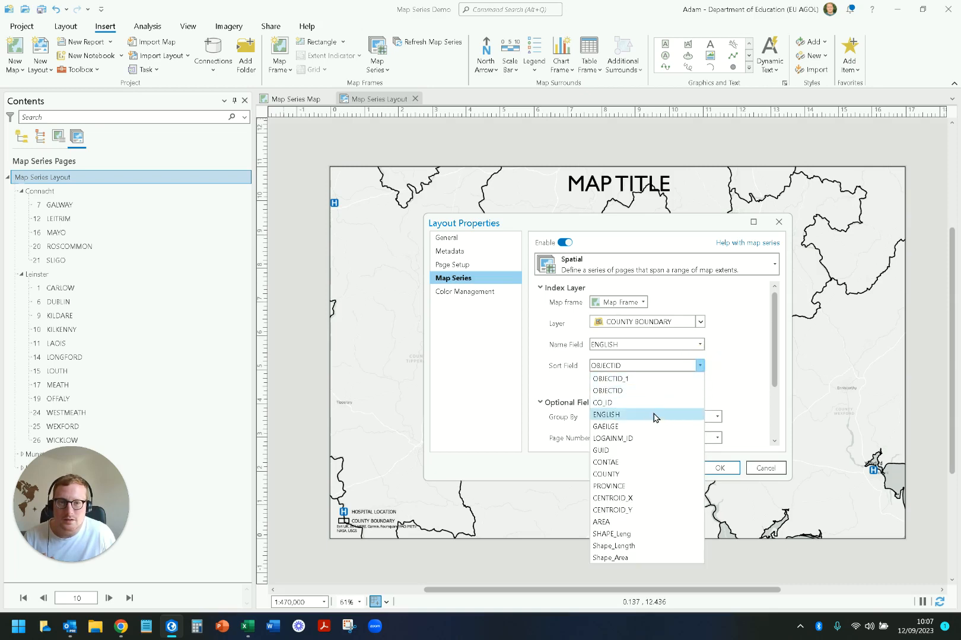
{"action": "left_click", "coordinate": [659, 416]}
Step: Apply the ungrouped map series with Best Fit Extent and no clipping, and page back from Kilkenny to Kerry
{"action": "scroll", "coordinate": [691, 395], "scroll_direction": "down", "scroll_amount": 2}
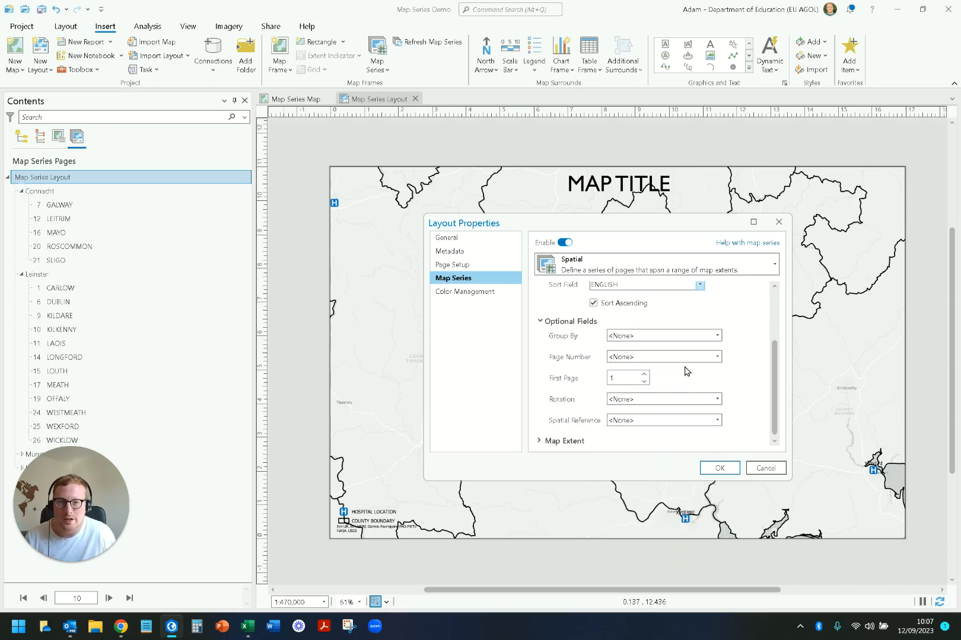
{"action": "left_click", "coordinate": [548, 442]}
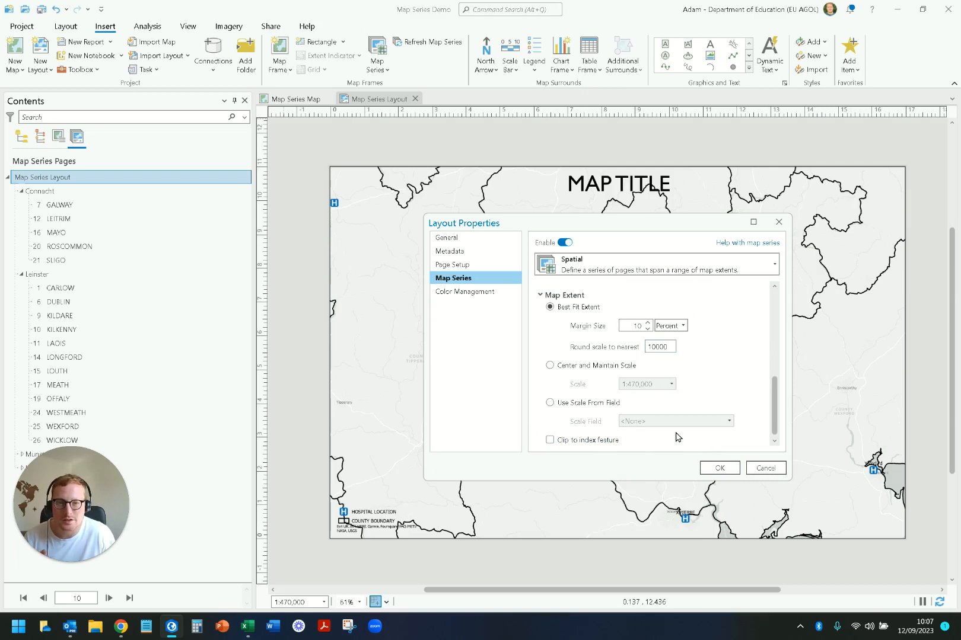
{"action": "left_click", "coordinate": [561, 442]}
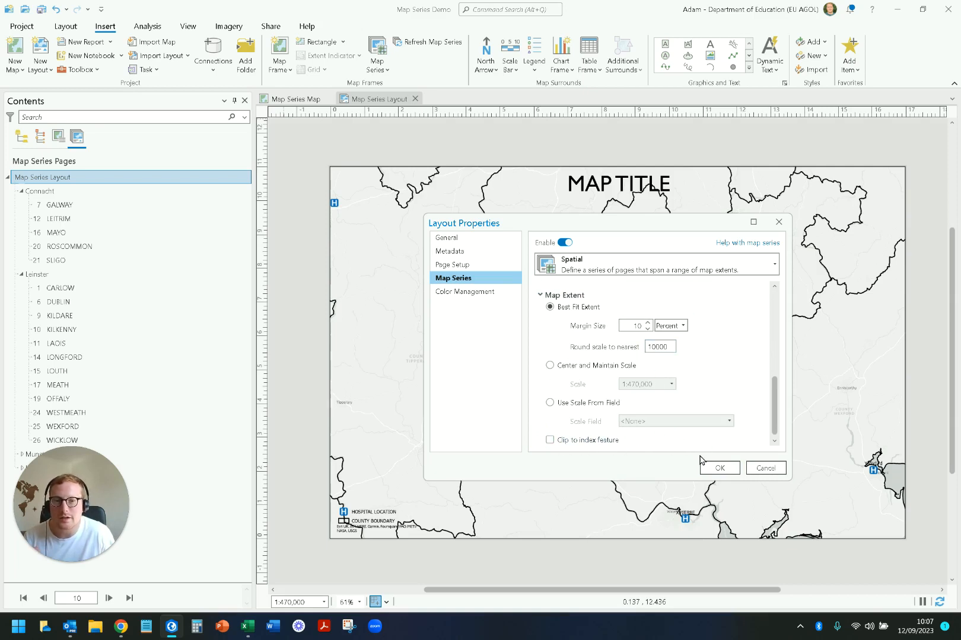
{"action": "left_click", "coordinate": [715, 468]}
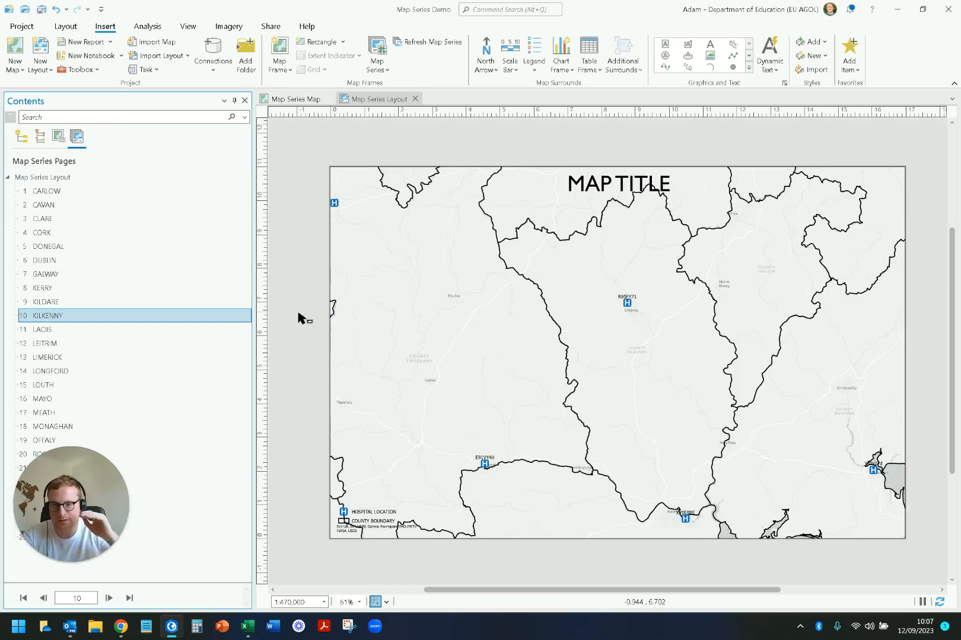
{"action": "left_click", "coordinate": [43, 599]}
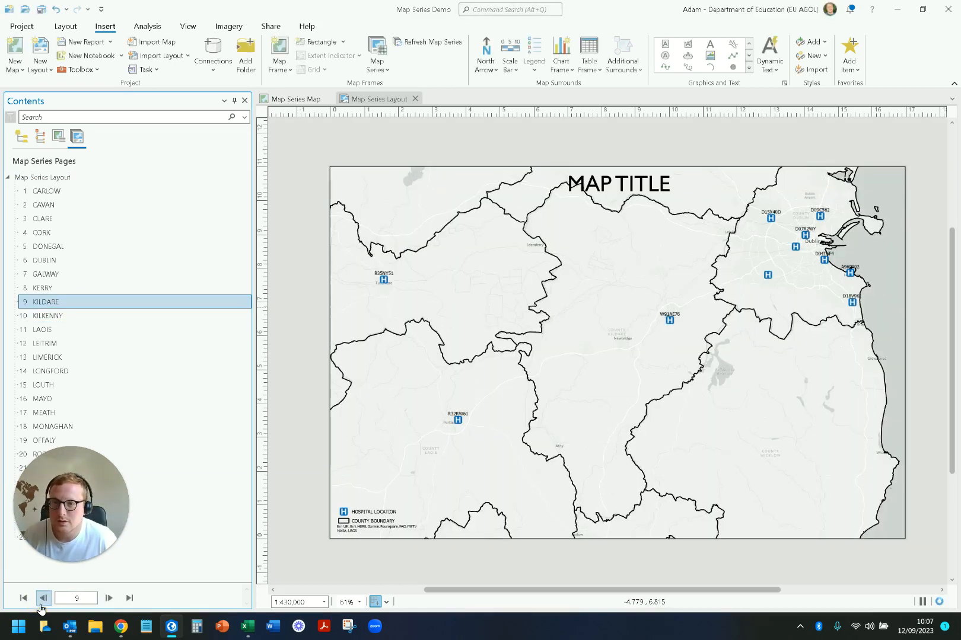
{"action": "left_click", "coordinate": [43, 598]}
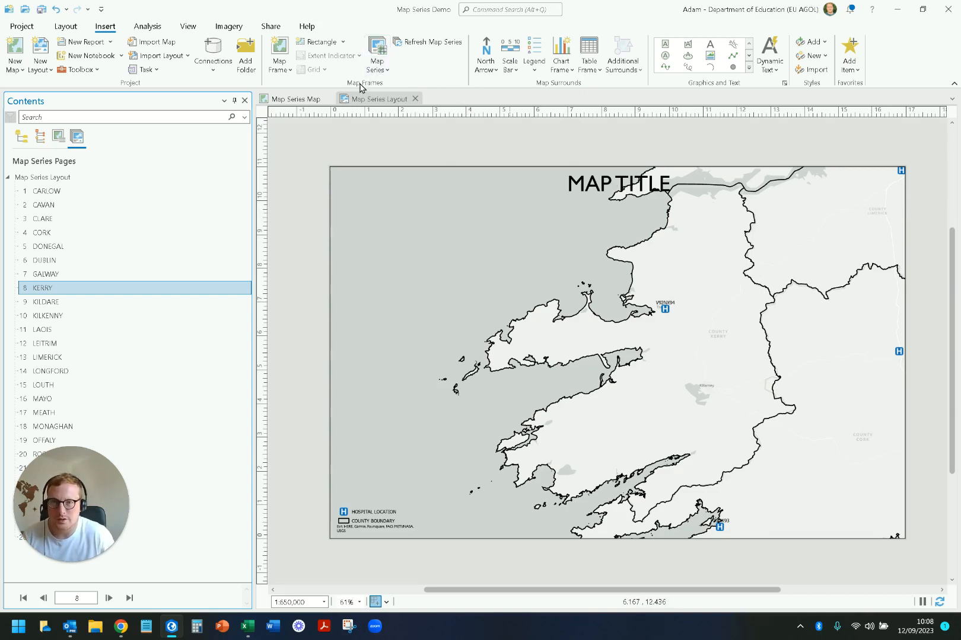
Step: Reopen the map series settings of the layout and choose ENGLISH as the name field and the sort field again
{"action": "double_click", "coordinate": [72, 179]}
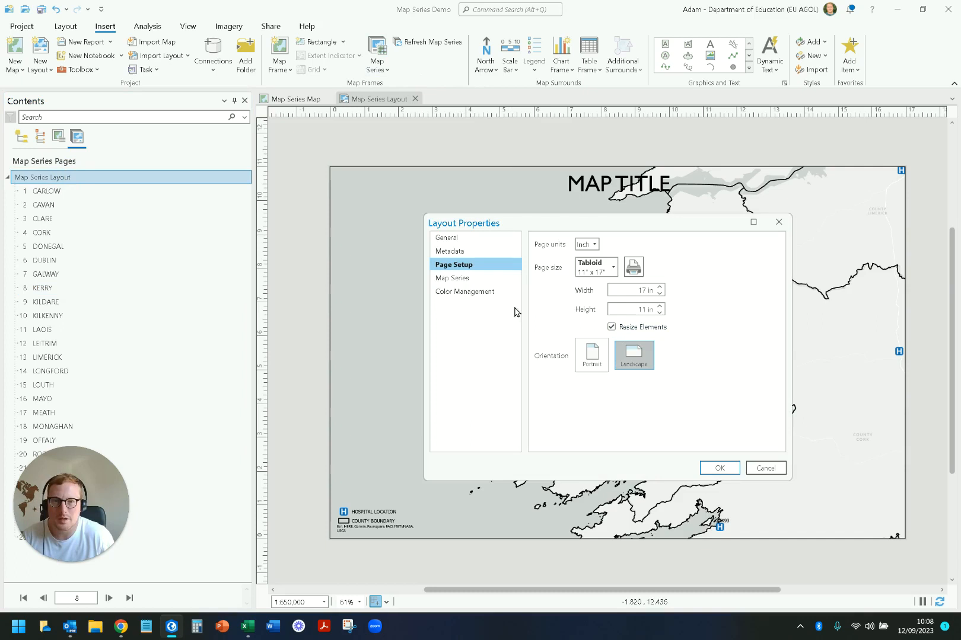
{"action": "left_click", "coordinate": [480, 280]}
{"action": "left_click", "coordinate": [700, 345]}
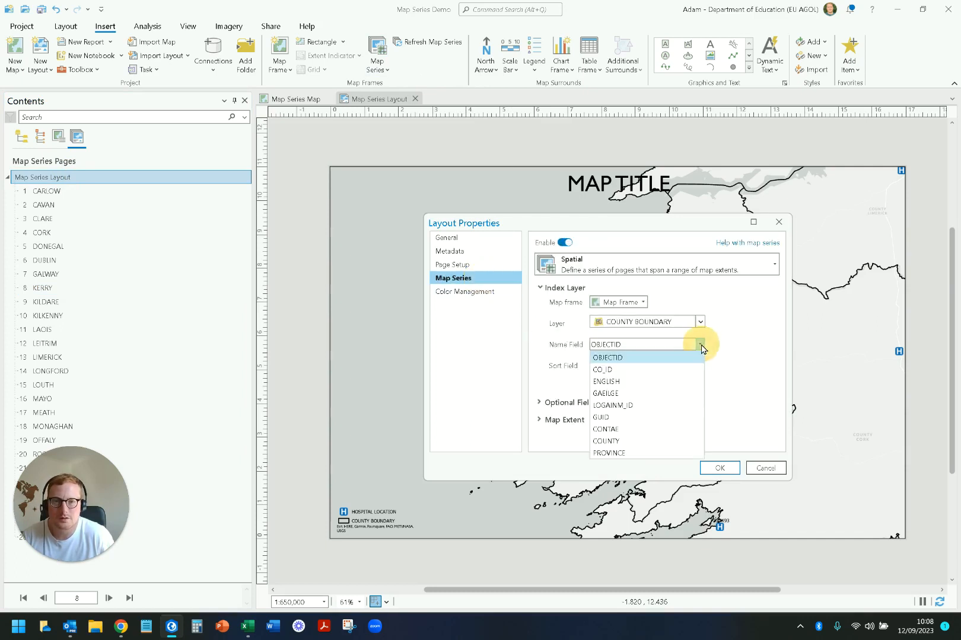
{"action": "left_click", "coordinate": [700, 344]}
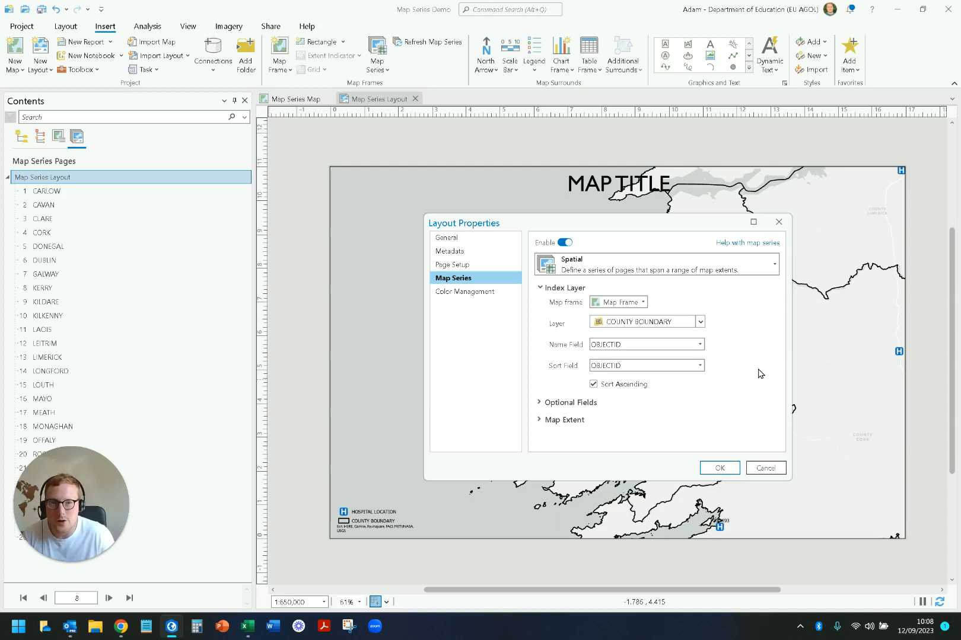
{"action": "left_click", "coordinate": [700, 346]}
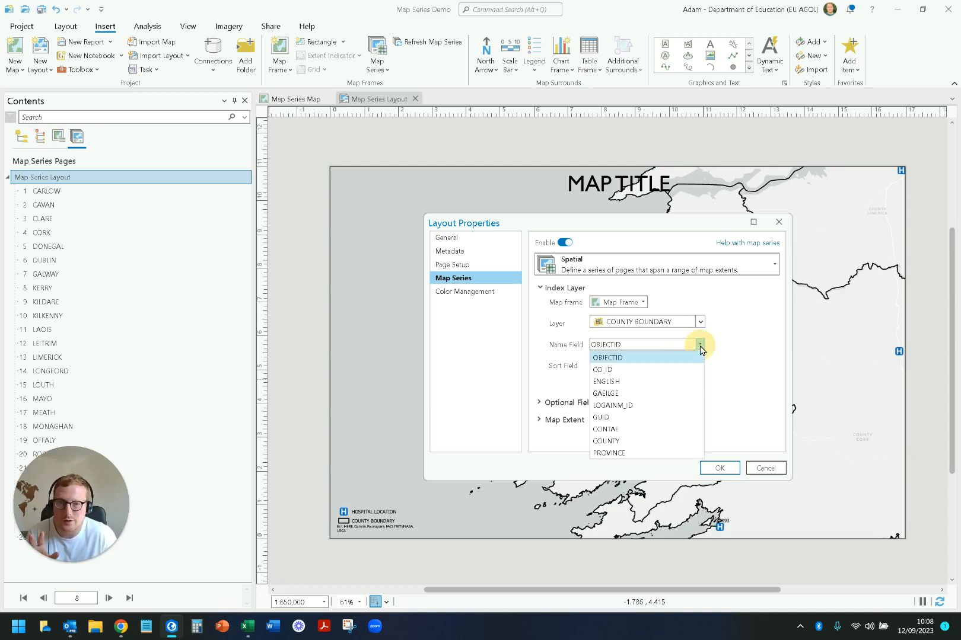
{"action": "left_click", "coordinate": [677, 382]}
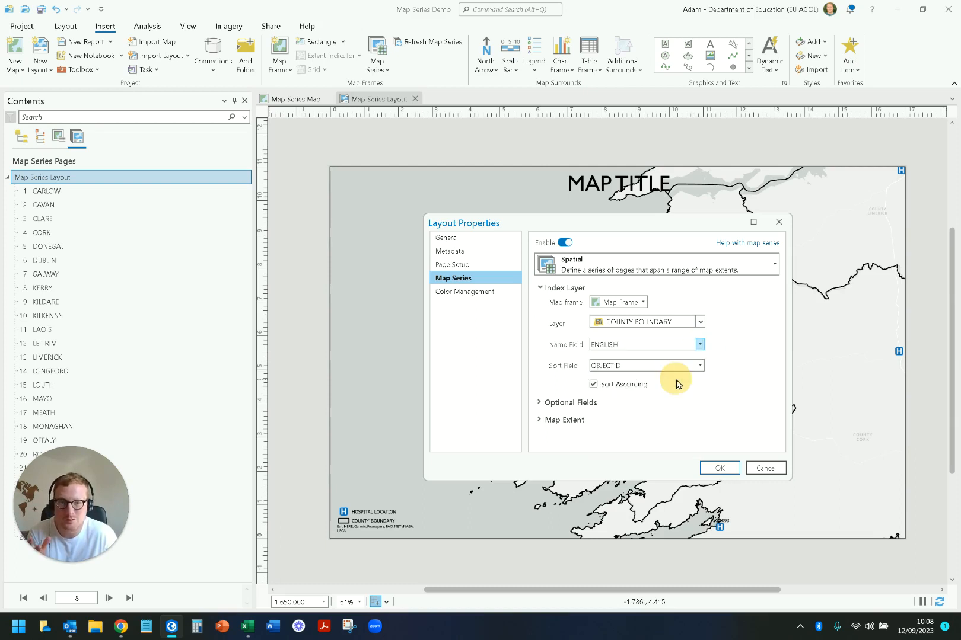
{"action": "left_click", "coordinate": [700, 366]}
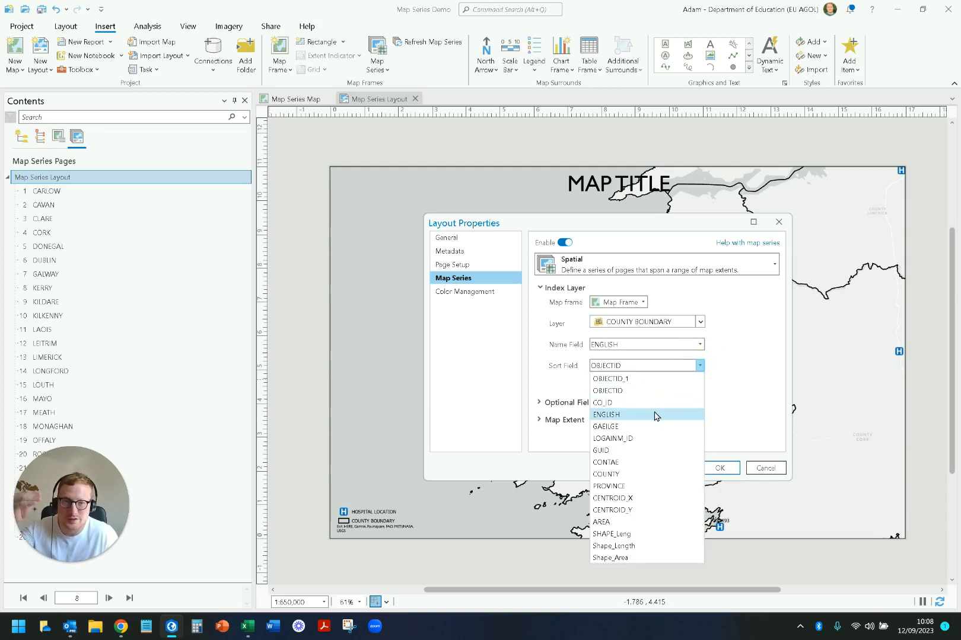
{"action": "left_click", "coordinate": [656, 416]}
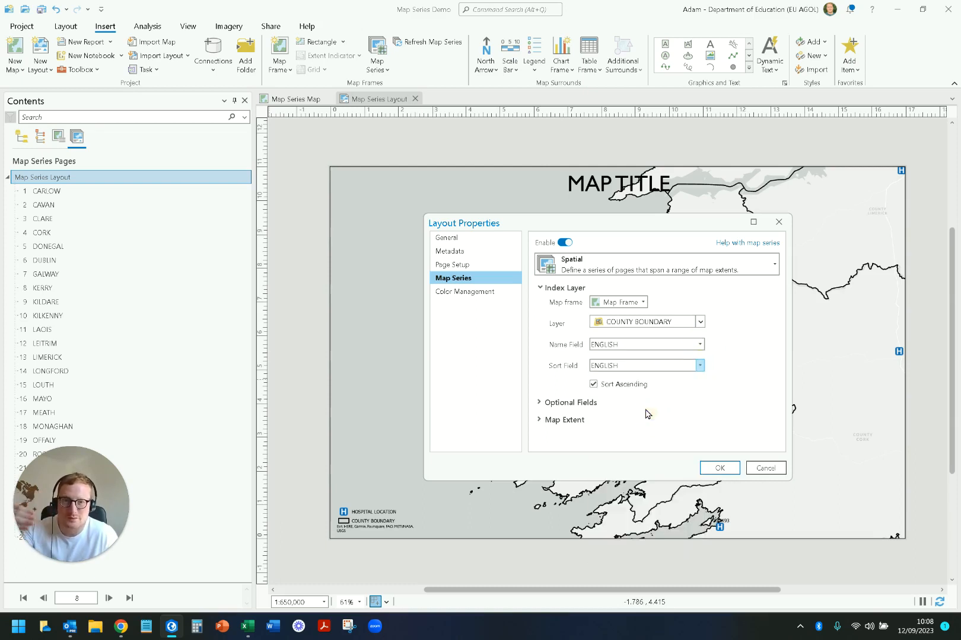
Step: Enable Clip to index feature for the map extent, keeping Best Fit Extent and no grouping, and apply the map series
{"action": "left_click", "coordinate": [540, 403]}
{"action": "scroll", "coordinate": [595, 403], "scroll_direction": "up", "scroll_amount": 3}
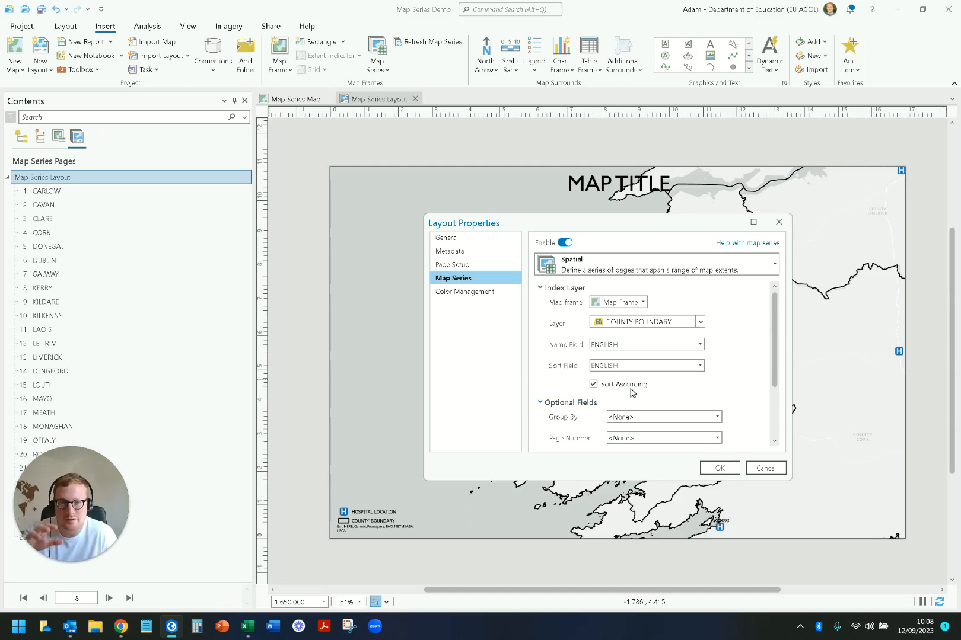
{"action": "scroll", "coordinate": [660, 359], "scroll_direction": "down", "scroll_amount": 1}
{"action": "scroll", "coordinate": [660, 359], "scroll_direction": "down", "scroll_amount": 2}
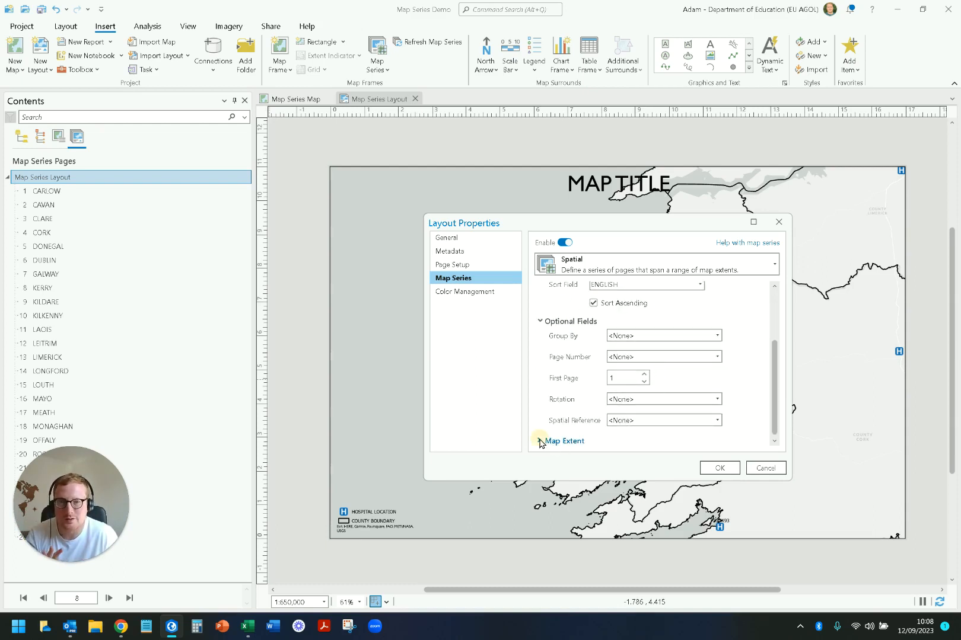
{"action": "left_click", "coordinate": [540, 440]}
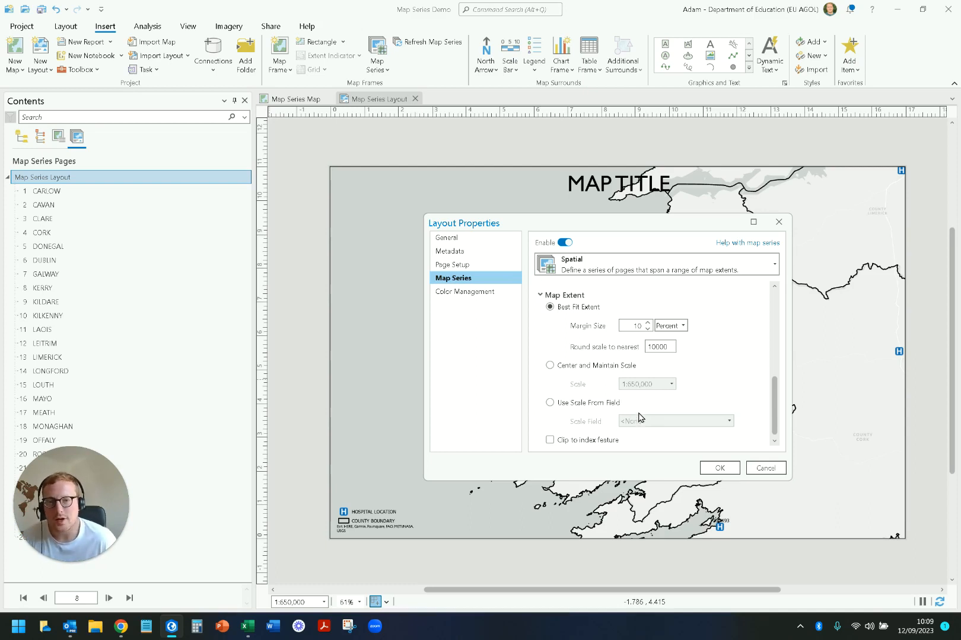
{"action": "left_click", "coordinate": [549, 440]}
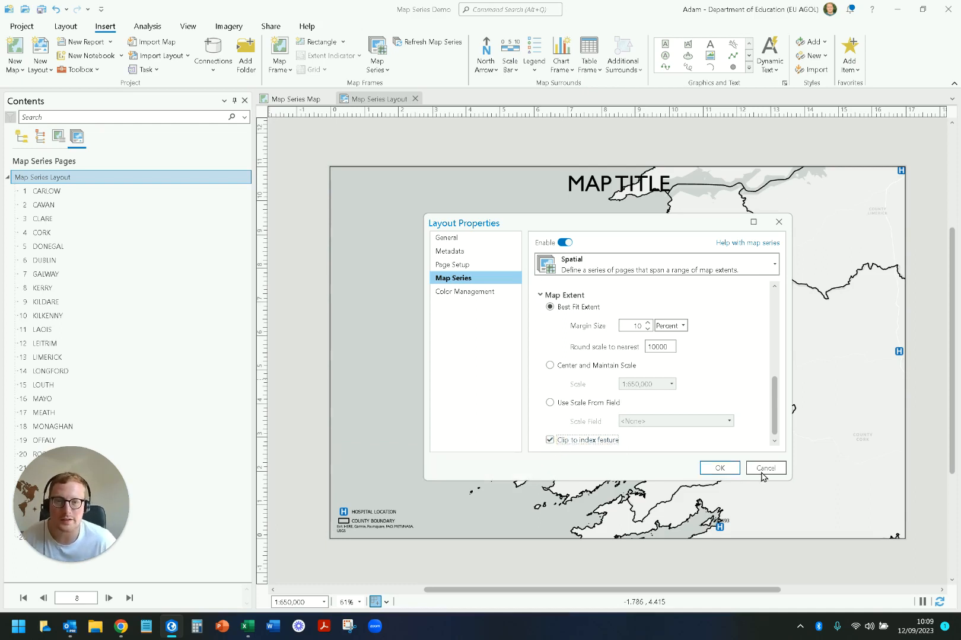
{"action": "left_click", "coordinate": [719, 468]}
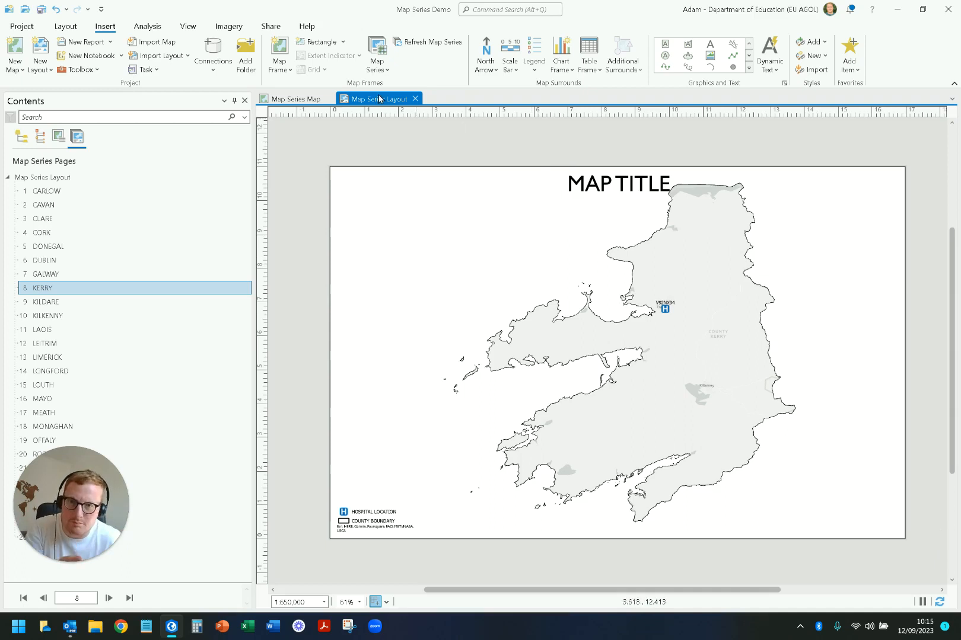
Step: Review the map extent options of the spatial map series, including Clip to index feature, and close the settings without changes
{"action": "left_click", "coordinate": [377, 60]}
{"action": "left_click", "coordinate": [334, 119]}
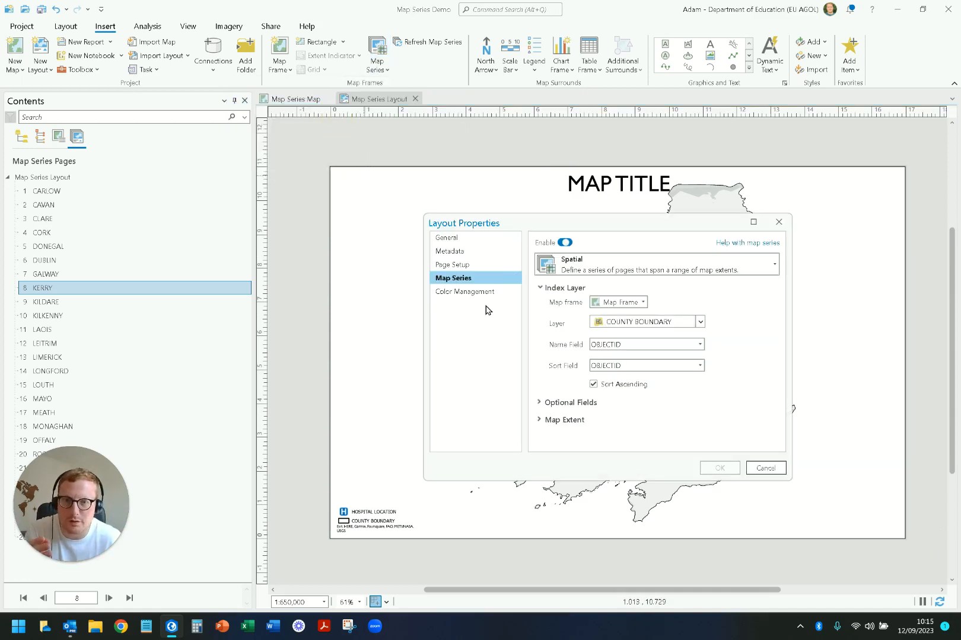
{"action": "left_click", "coordinate": [540, 418]}
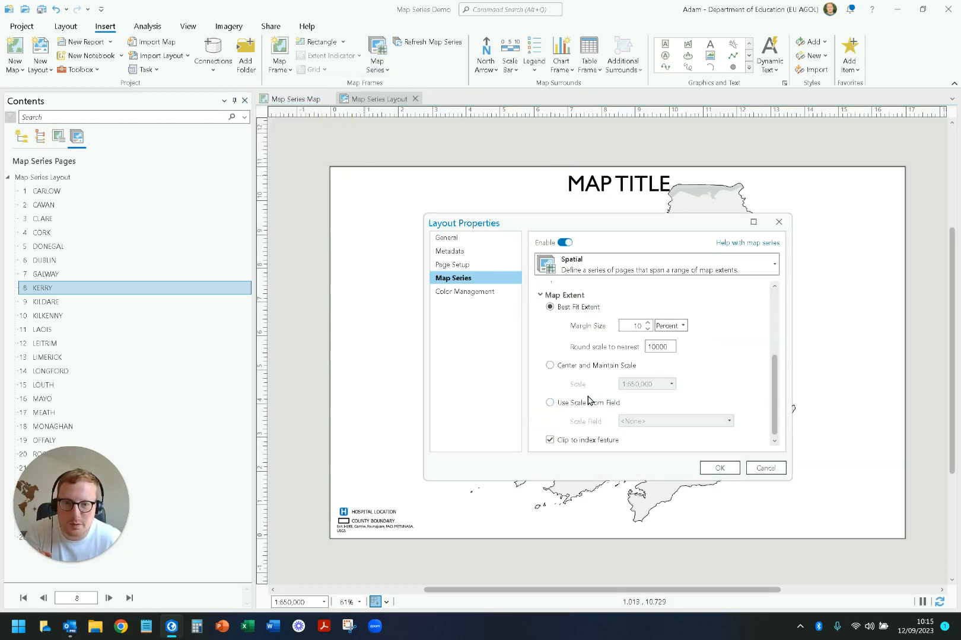
{"action": "left_click", "coordinate": [759, 469]}
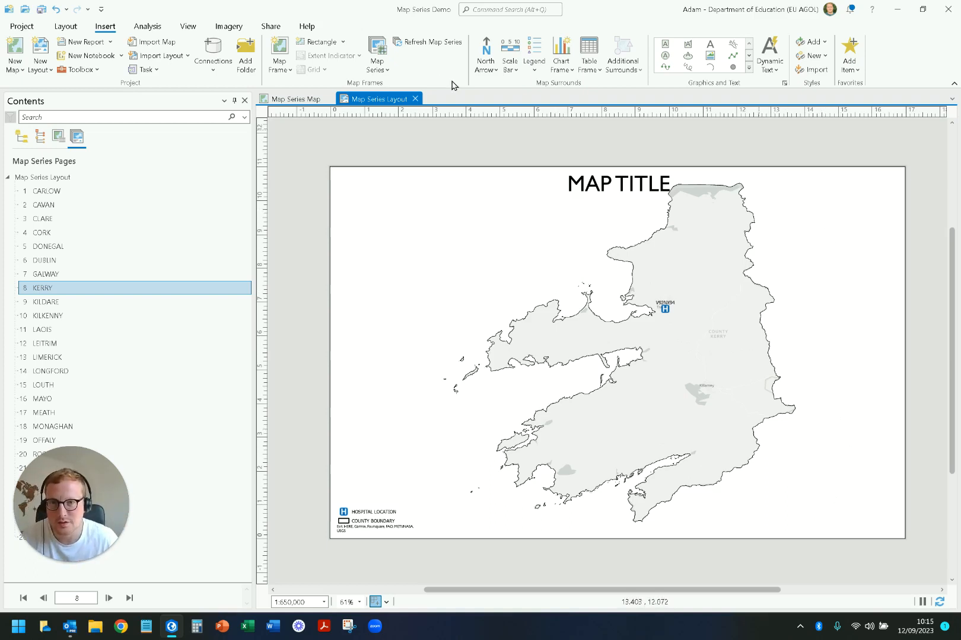
Step: Check the Clip to index feature setting in the layout's map series properties and cancel without changes
{"action": "left_click", "coordinate": [385, 71]}
{"action": "left_click", "coordinate": [347, 119]}
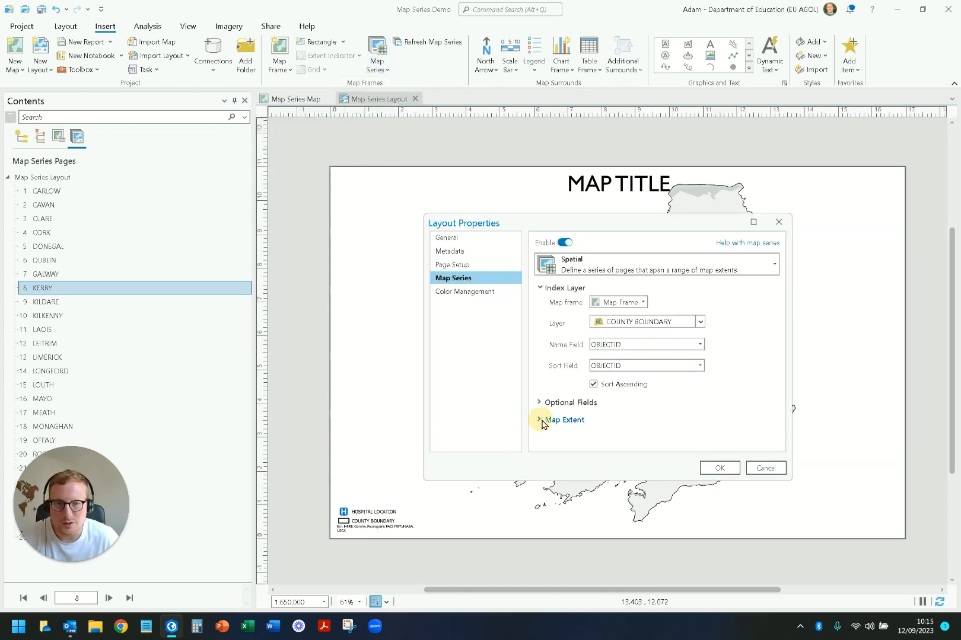
{"action": "left_click", "coordinate": [539, 421]}
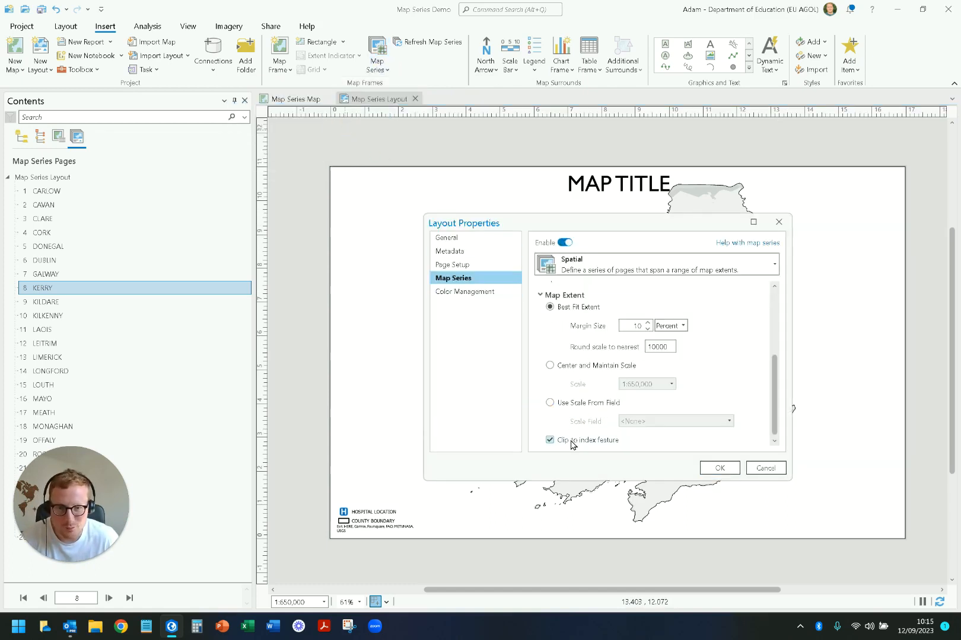
{"action": "left_click", "coordinate": [765, 468]}
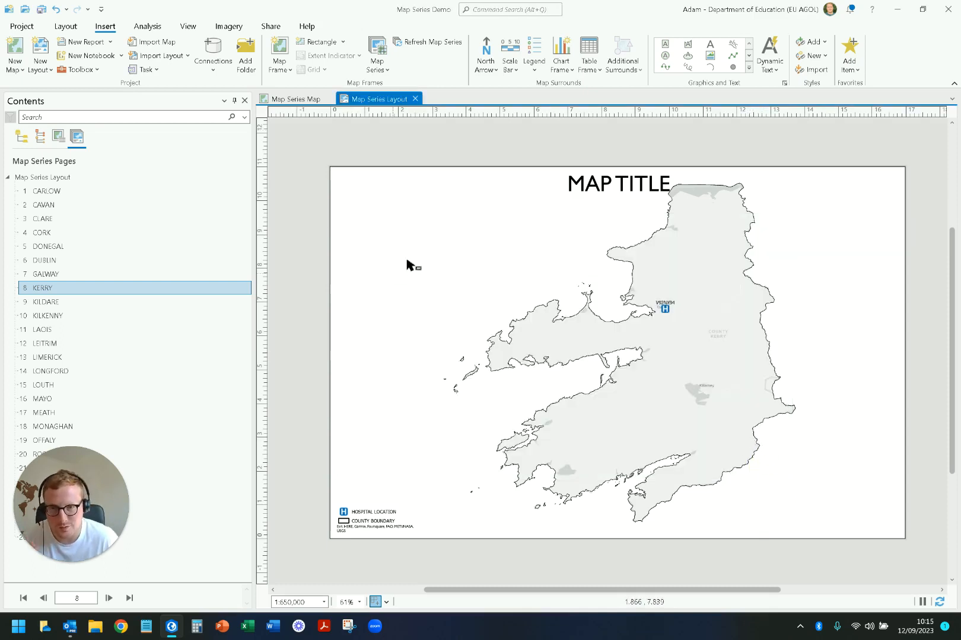
Step: Open the properties of Map Series Map and examine how its Clip Layers mode is controlled by the map series
{"action": "left_click", "coordinate": [293, 99]}
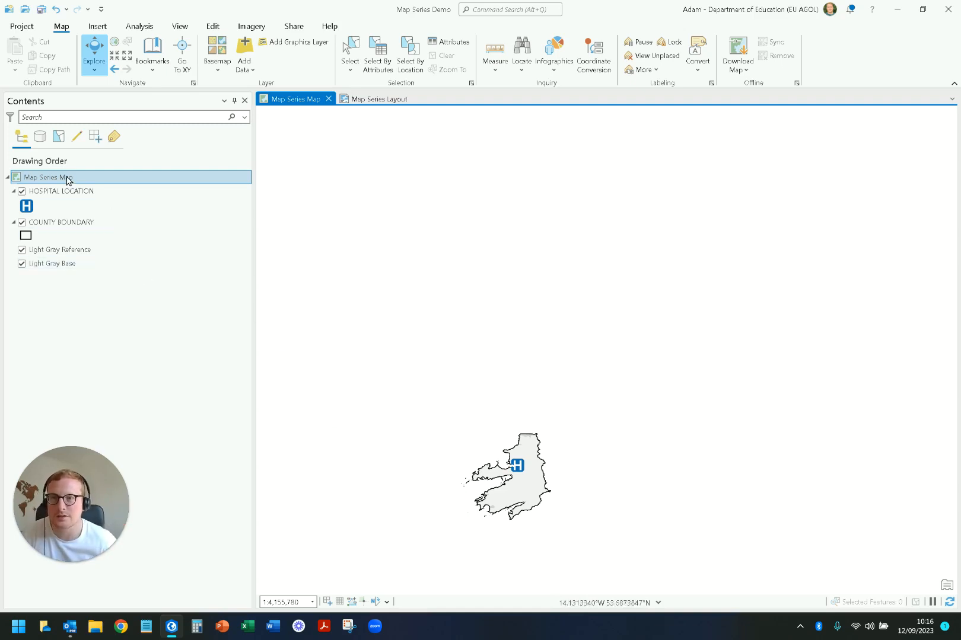
{"action": "double_click", "coordinate": [48, 178]}
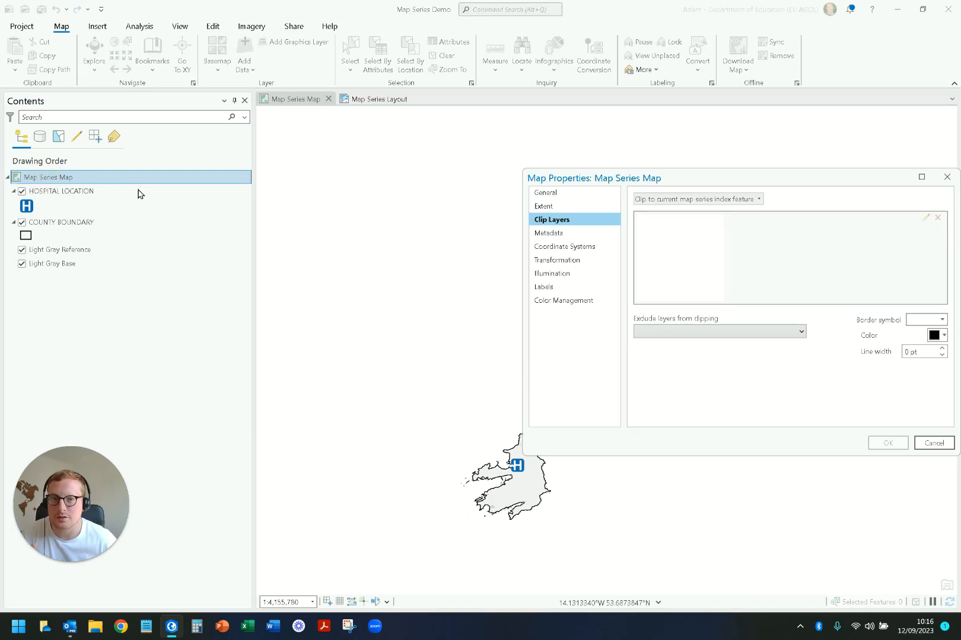
{"action": "left_click", "coordinate": [553, 193]}
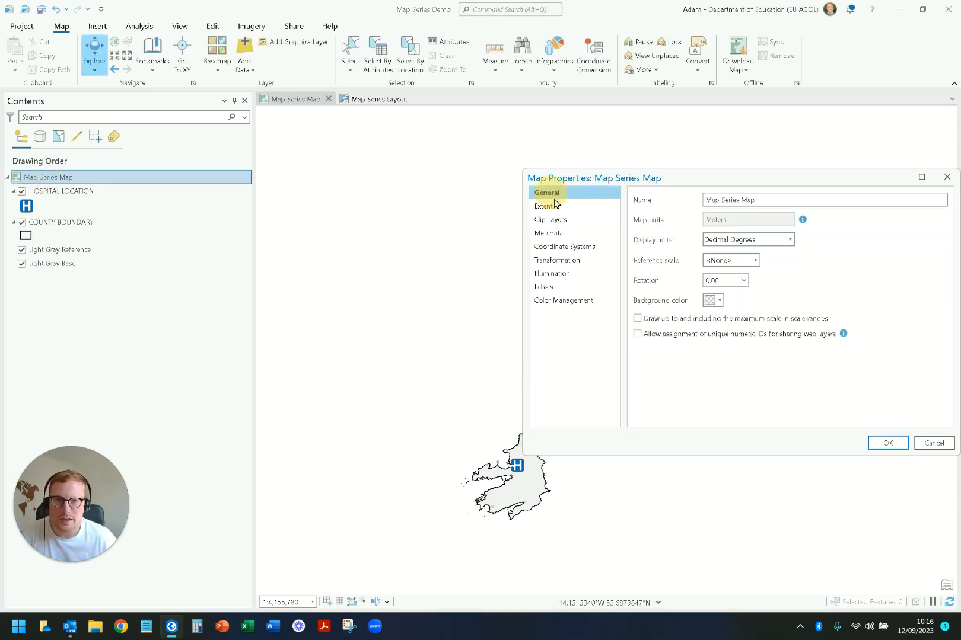
{"action": "left_click", "coordinate": [555, 206]}
{"action": "left_click", "coordinate": [558, 220]}
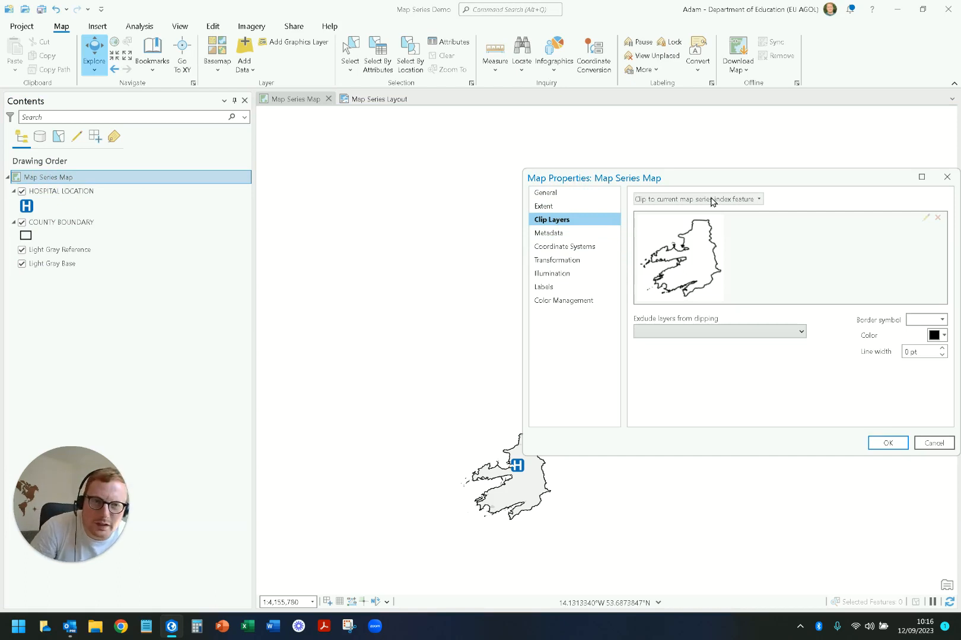
{"action": "left_click", "coordinate": [682, 197]}
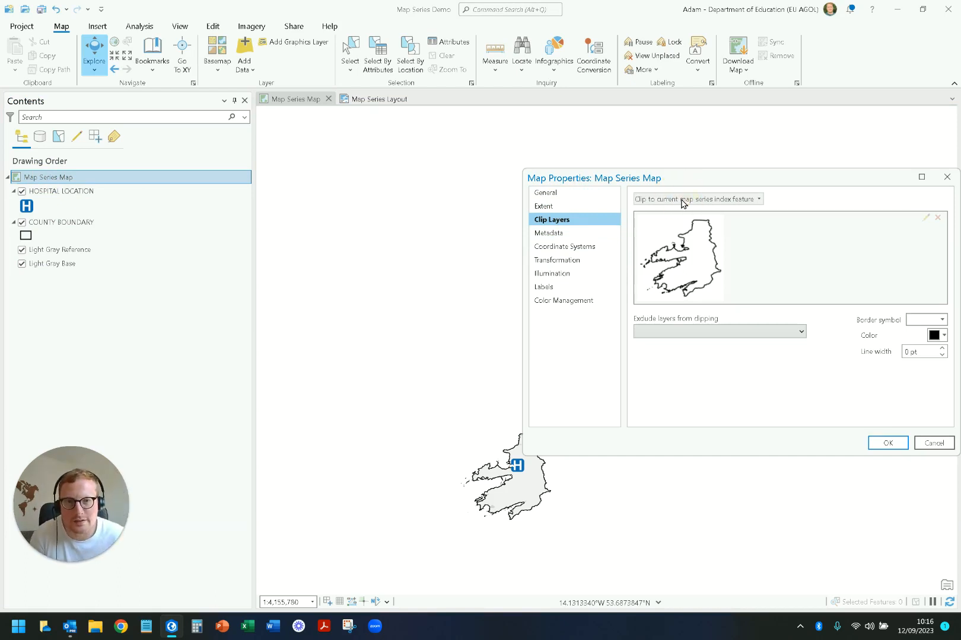
{"action": "left_click", "coordinate": [725, 198]}
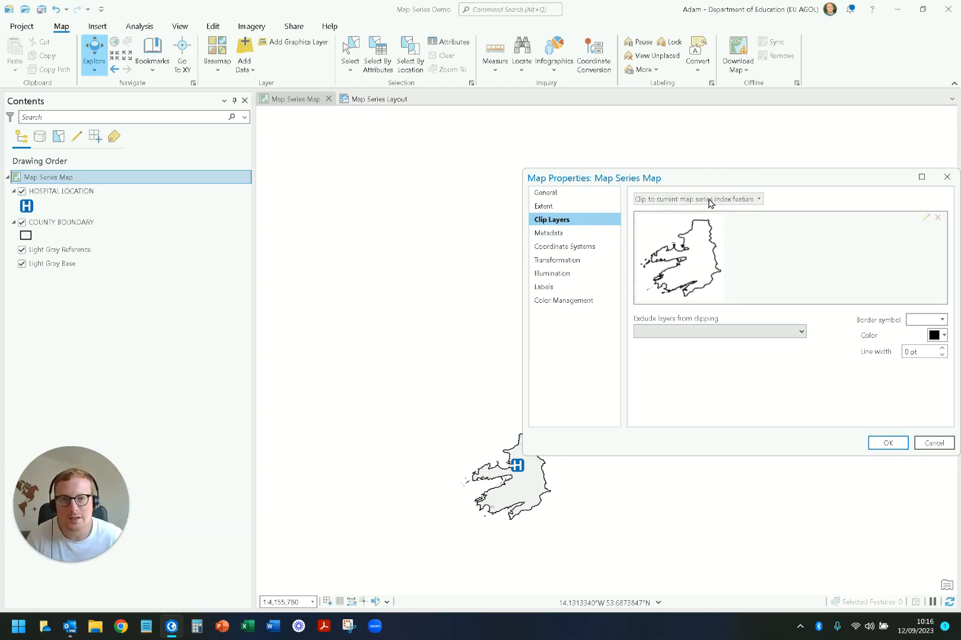
{"action": "mouse_move", "coordinate": [738, 205]}
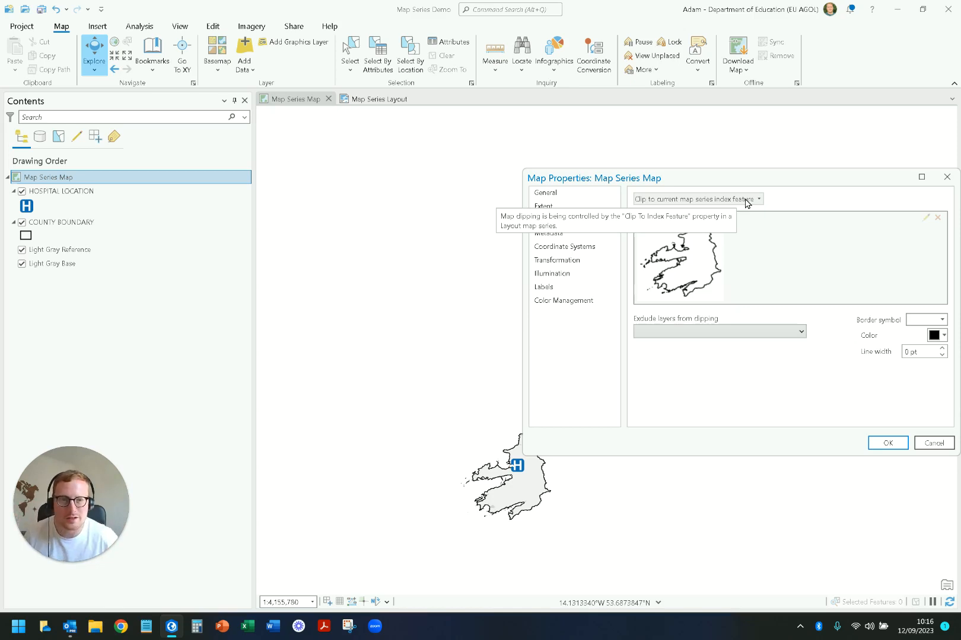
Step: Exclude Light Gray Reference and Light Gray Base from clipping, and page back to Galway in the Map Series Layout
{"action": "left_click", "coordinate": [752, 333]}
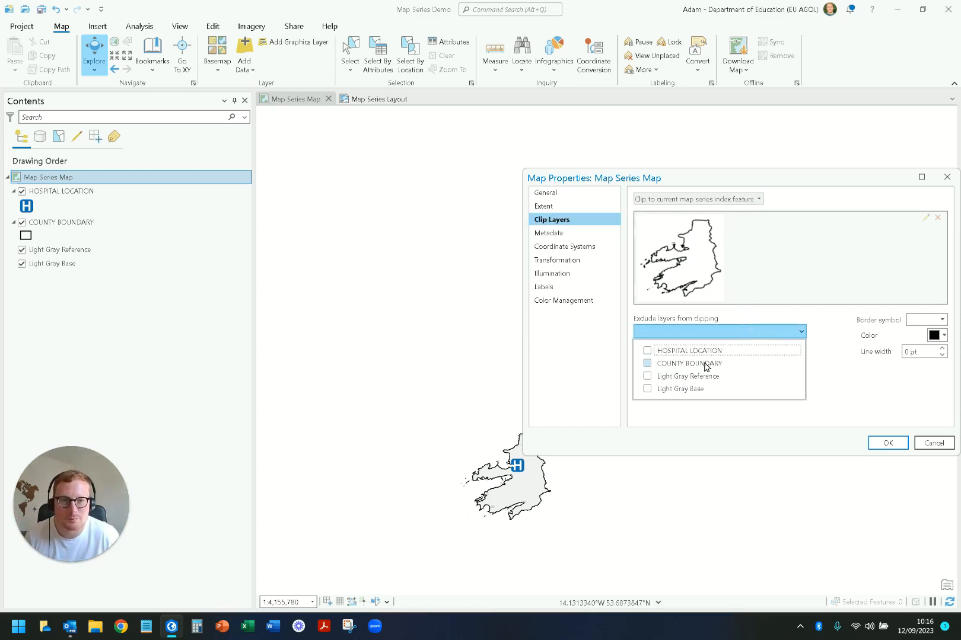
{"action": "left_click", "coordinate": [648, 377]}
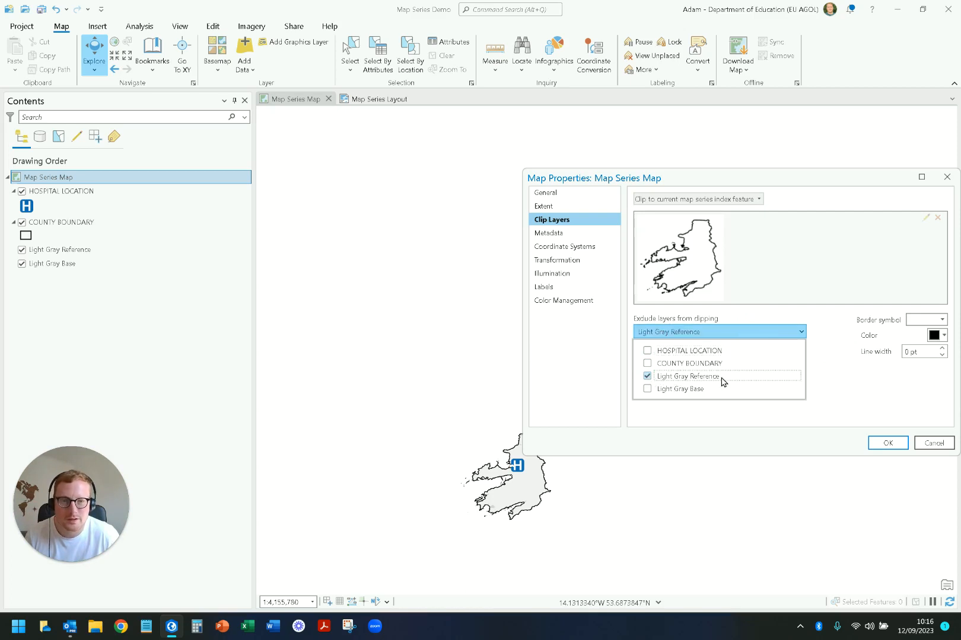
{"action": "left_click", "coordinate": [648, 389]}
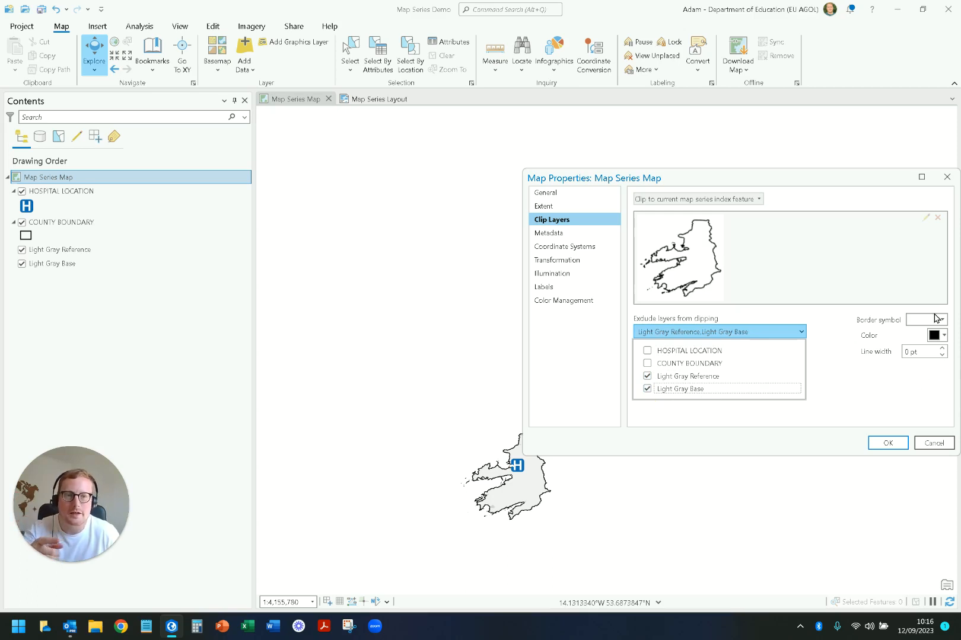
{"action": "left_click", "coordinate": [887, 443]}
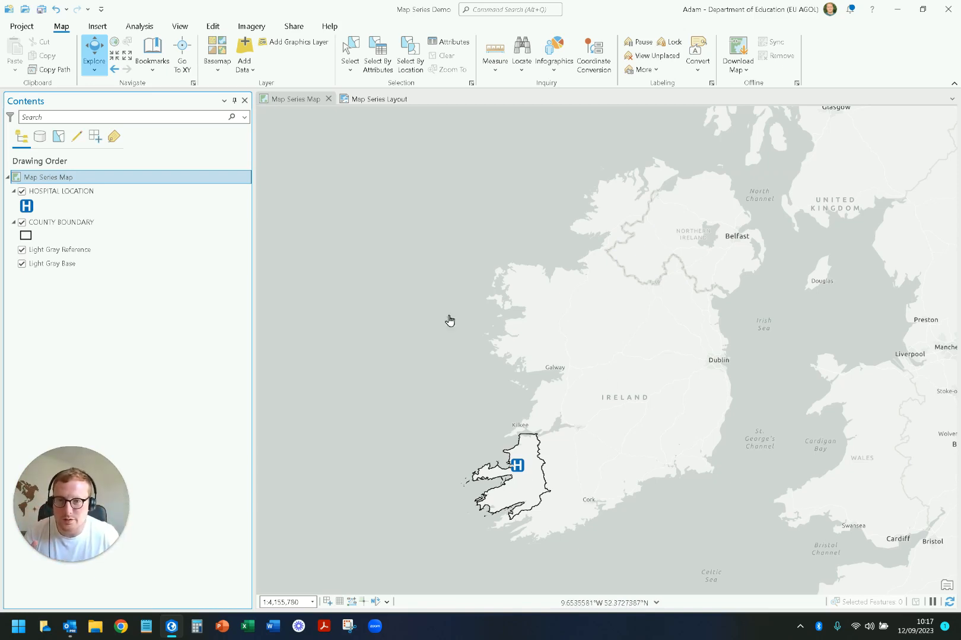
{"action": "left_click", "coordinate": [382, 101]}
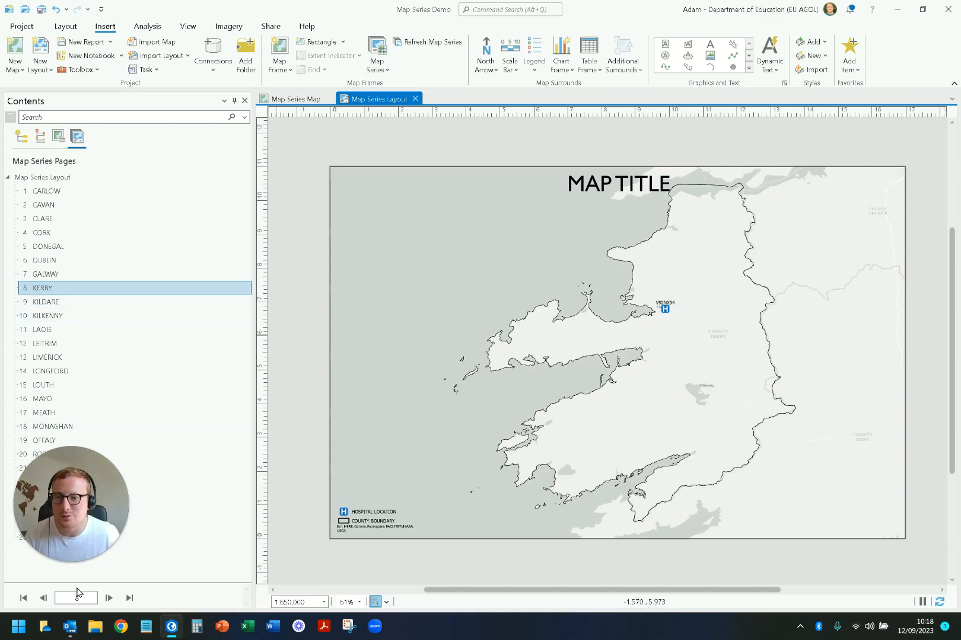
{"action": "left_click", "coordinate": [43, 598]}
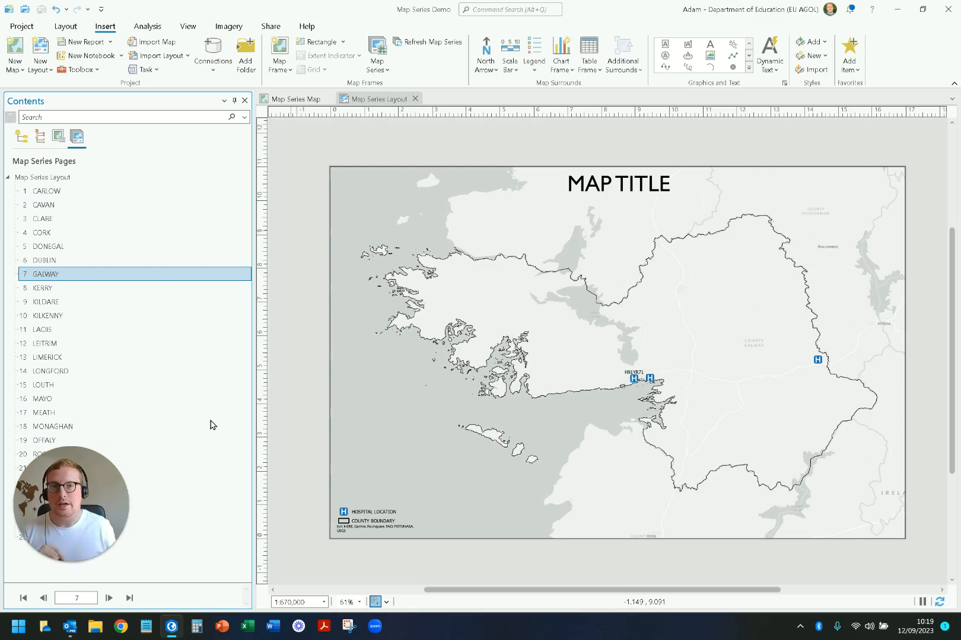
Step: Delete the static MAP TITLE text element from the layout
{"action": "double_click", "coordinate": [617, 188]}
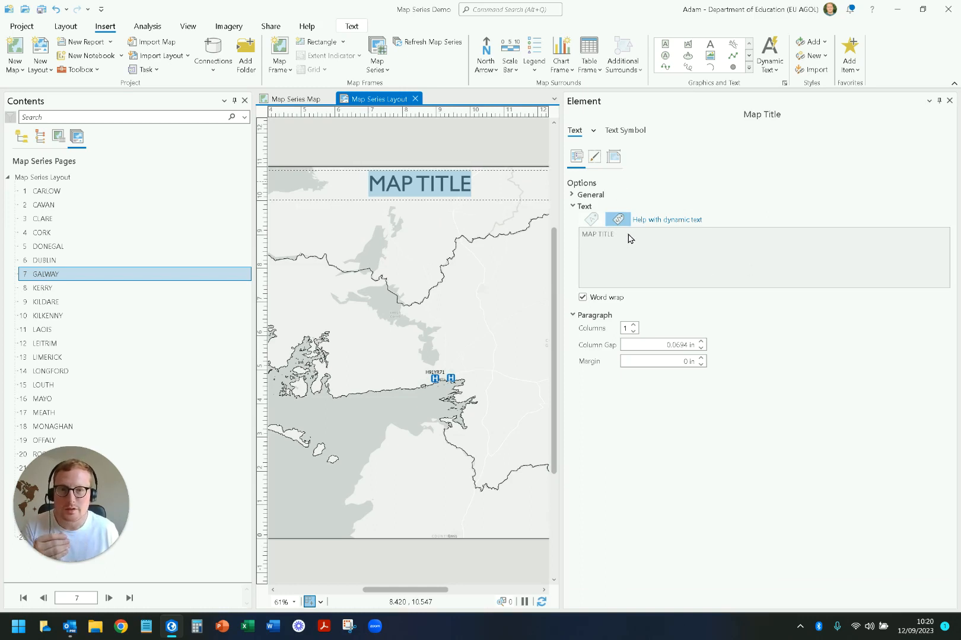
{"action": "left_click", "coordinate": [949, 100]}
{"action": "left_click", "coordinate": [700, 221]}
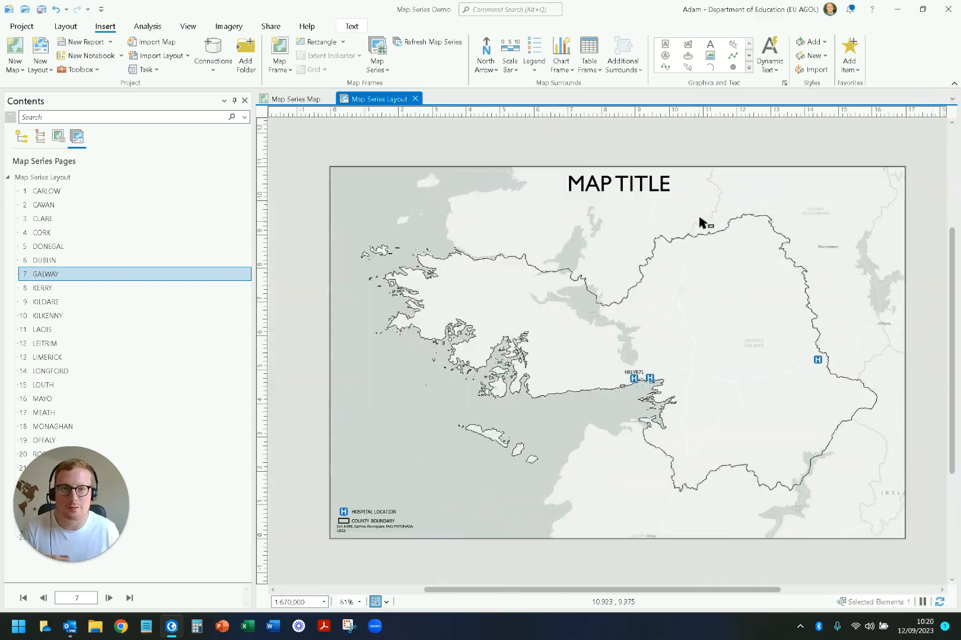
{"action": "left_click", "coordinate": [690, 192]}
{"action": "key", "text": "Delete"}
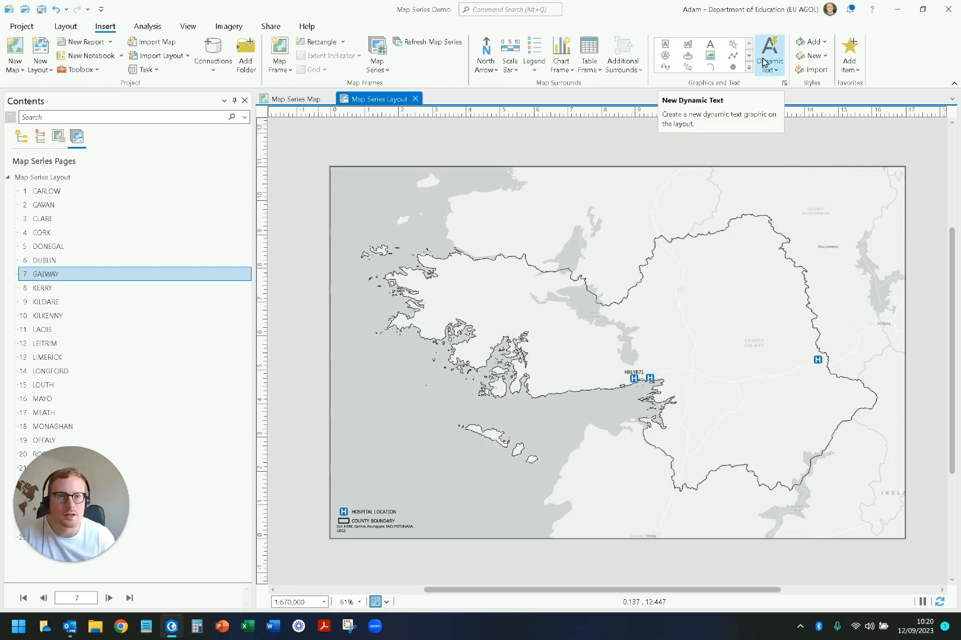
Step: Insert the map series Page Name dynamic text in a box across the upper middle of the layout page
{"action": "left_click", "coordinate": [778, 71]}
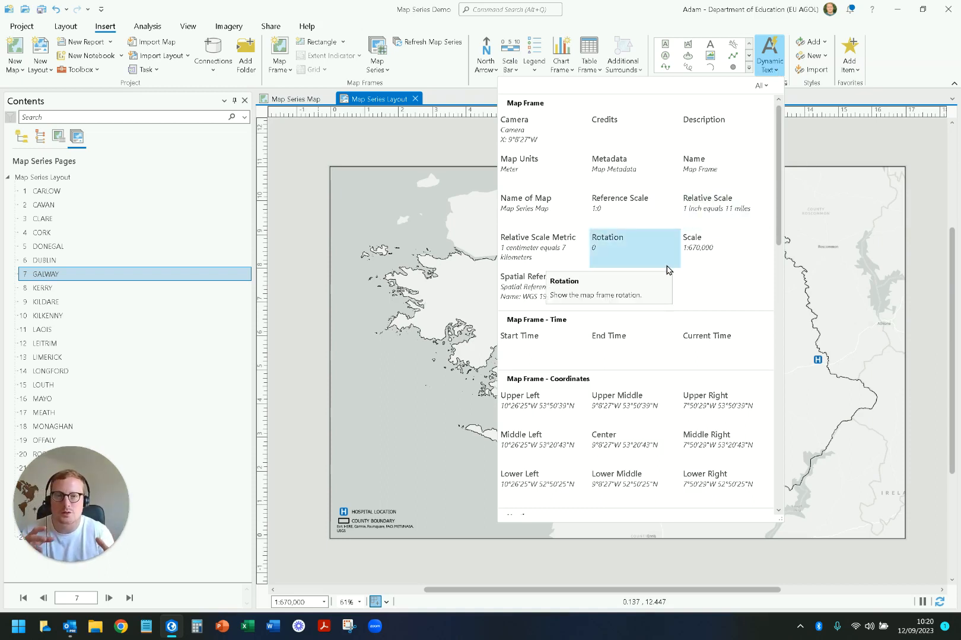
{"action": "left_click", "coordinate": [476, 157]}
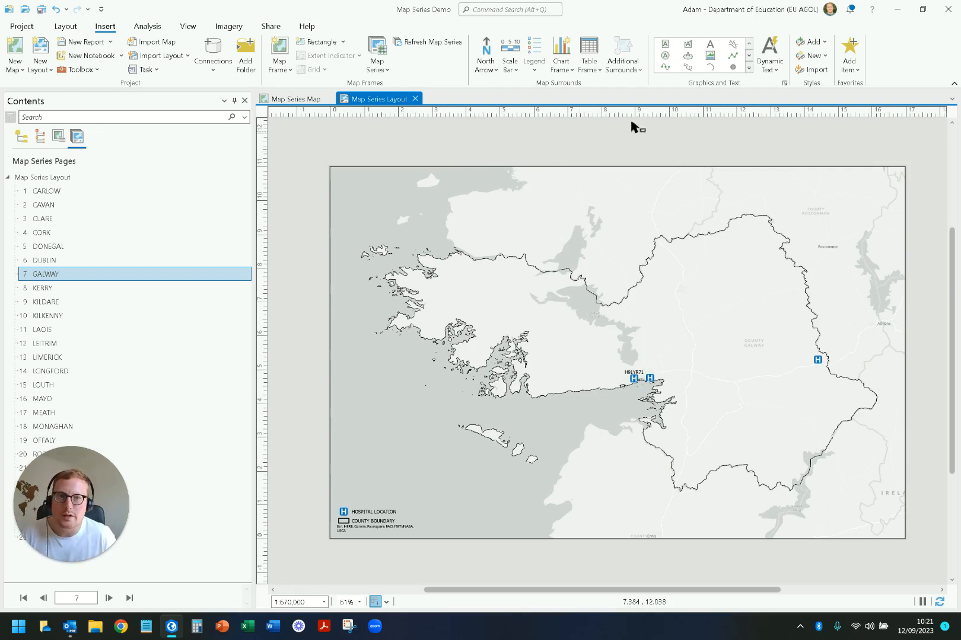
{"action": "left_click", "coordinate": [771, 69]}
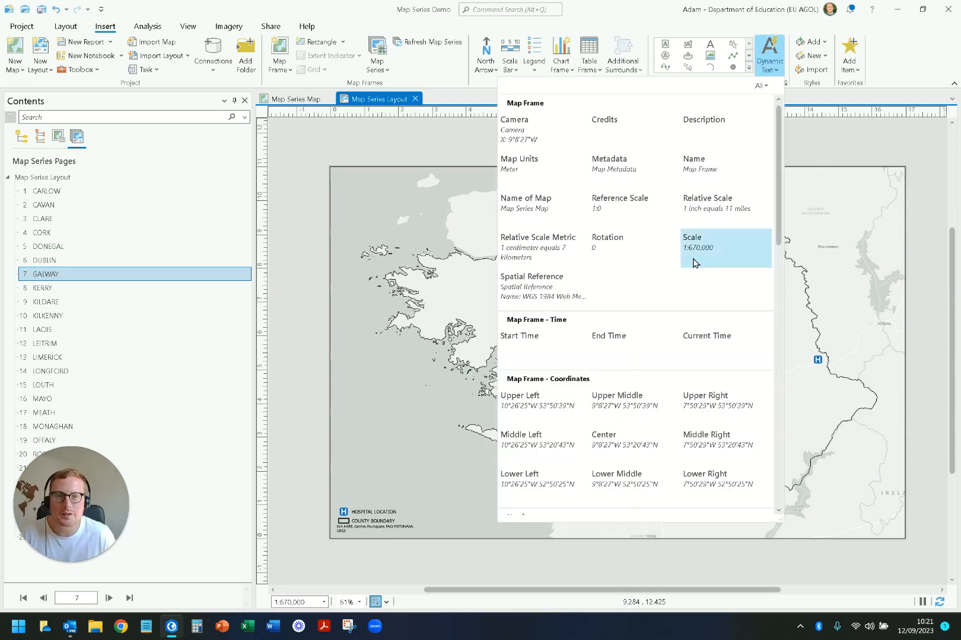
{"action": "scroll", "coordinate": [684, 267], "scroll_direction": "down", "scroll_amount": 5}
{"action": "scroll", "coordinate": [685, 268], "scroll_direction": "down", "scroll_amount": 6}
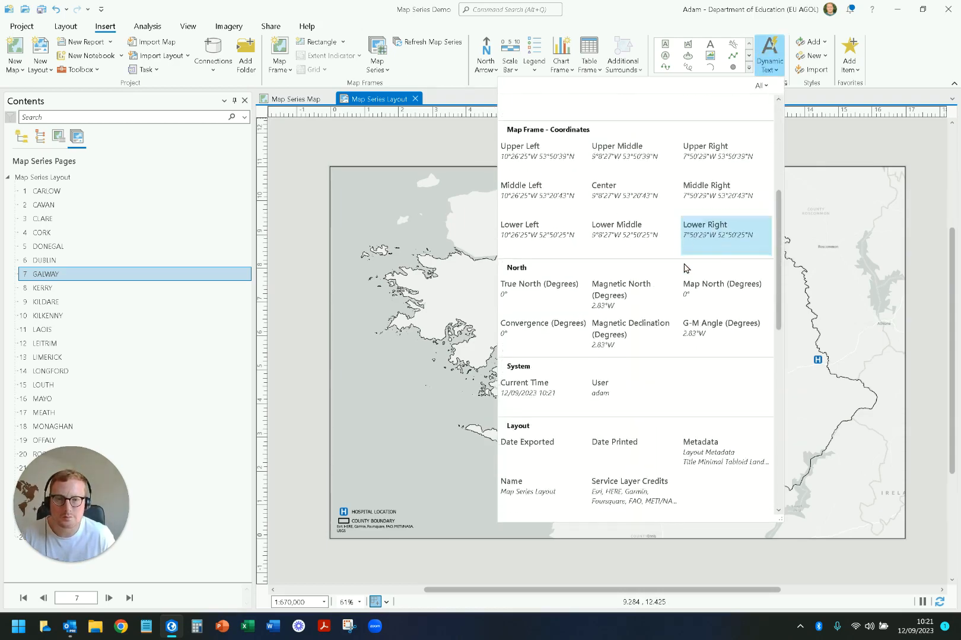
{"action": "scroll", "coordinate": [684, 268], "scroll_direction": "down", "scroll_amount": 2}
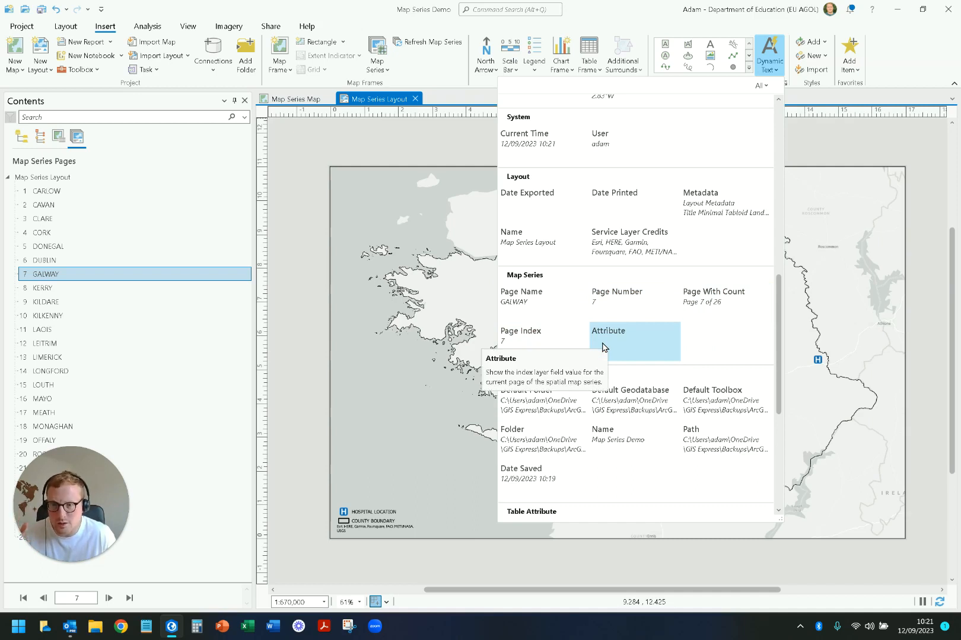
{"action": "left_click", "coordinate": [527, 304]}
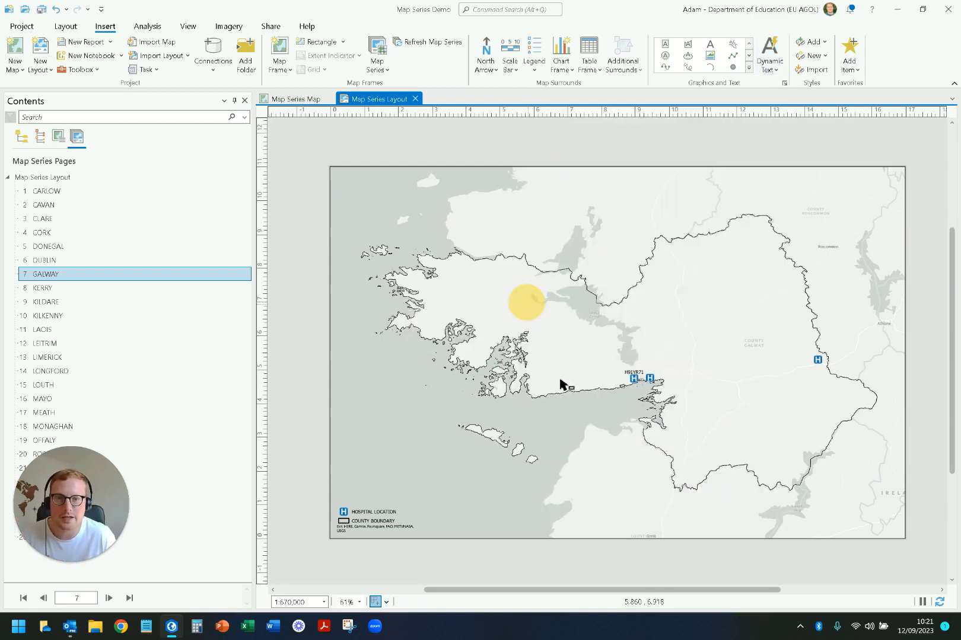
{"action": "left_click_drag", "start_coordinate": [505, 177], "coordinate": [655, 216]}
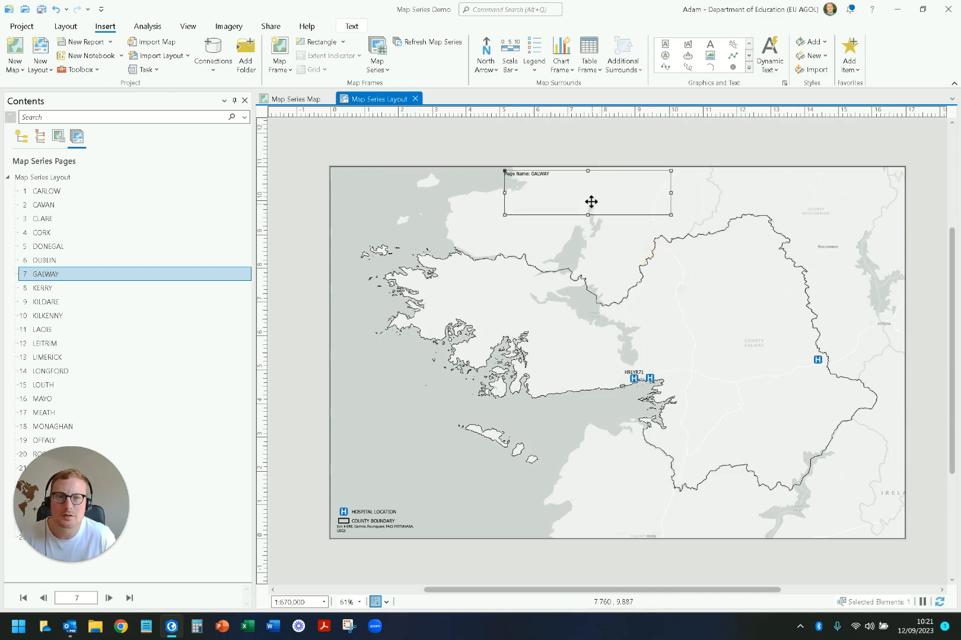
Step: Remove the "Page Name:" prefix from the dynamic text, keeping only the name tag
{"action": "double_click", "coordinate": [592, 202]}
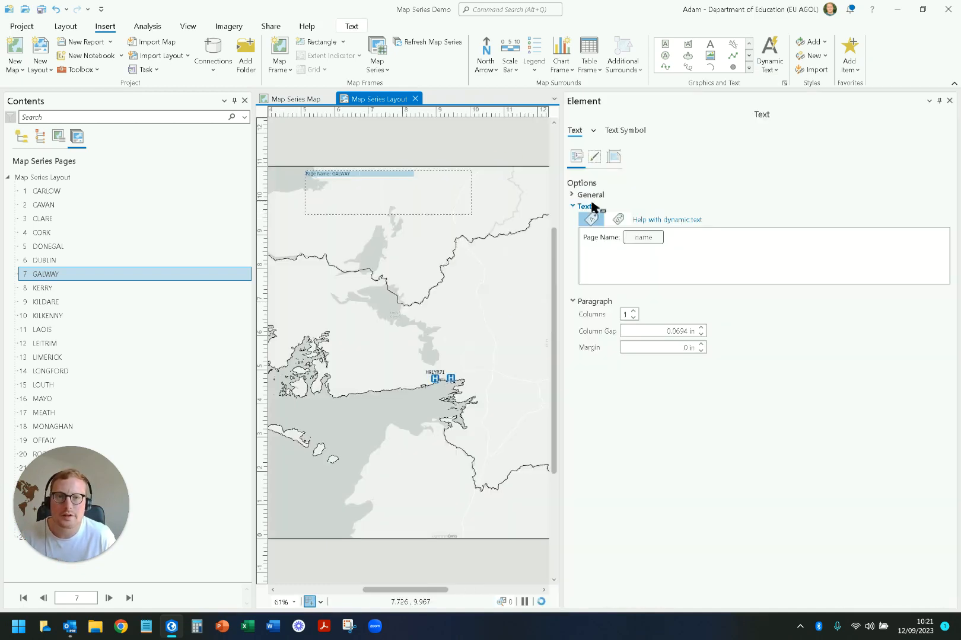
{"action": "left_click", "coordinate": [621, 243]}
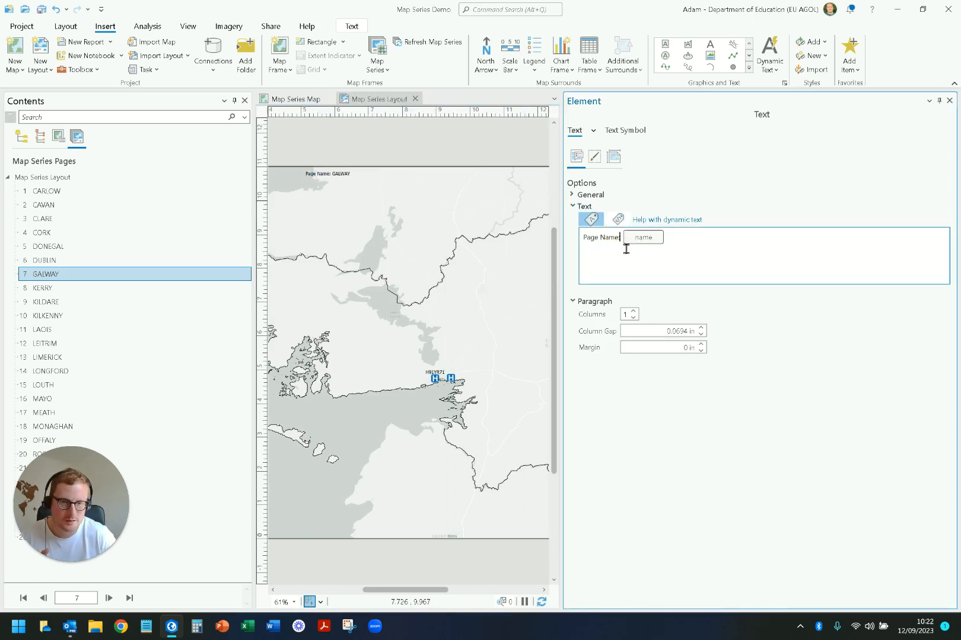
{"action": "key", "text": "BackSpace"}
{"action": "key", "text": "BackSpace"}
{"action": "key", "text": "BackSpace"}
{"action": "key", "text": "BackSpace"}
{"action": "key", "text": "BackSpace"}
{"action": "key", "text": "BackSpace"}
{"action": "key", "text": "BackSpace"}
{"action": "key", "text": "BackSpace"}
{"action": "key", "text": "BackSpace"}
{"action": "key", "text": "BackSpace"}
{"action": "key", "text": "BackSpace"}
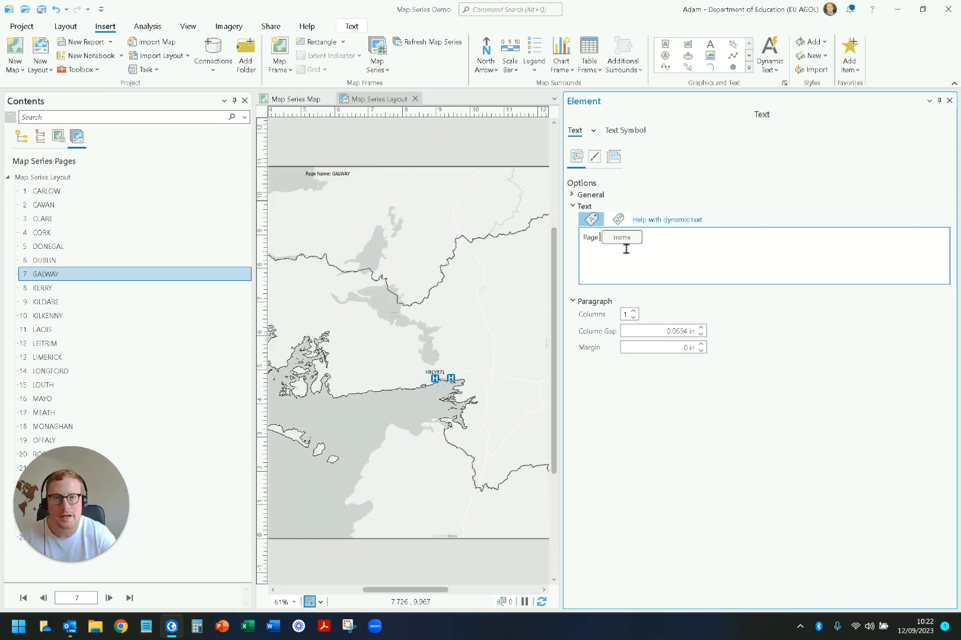
Step: Format the dynamic county title as 22 pt Tahoma Bold with centred horizontal alignment, and apply the changes
{"action": "left_click", "coordinate": [631, 131]}
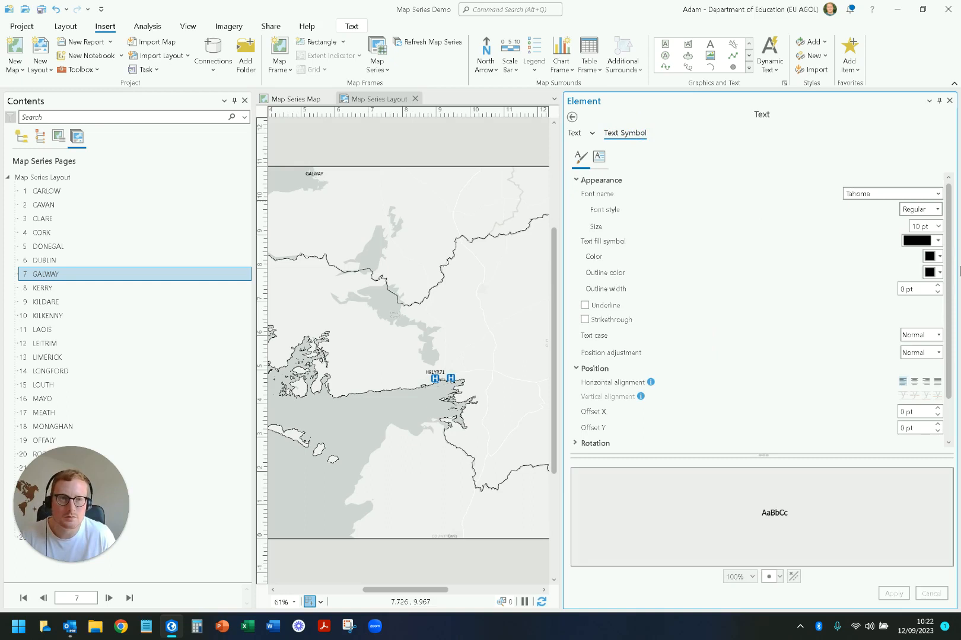
{"action": "left_click", "coordinate": [938, 225]}
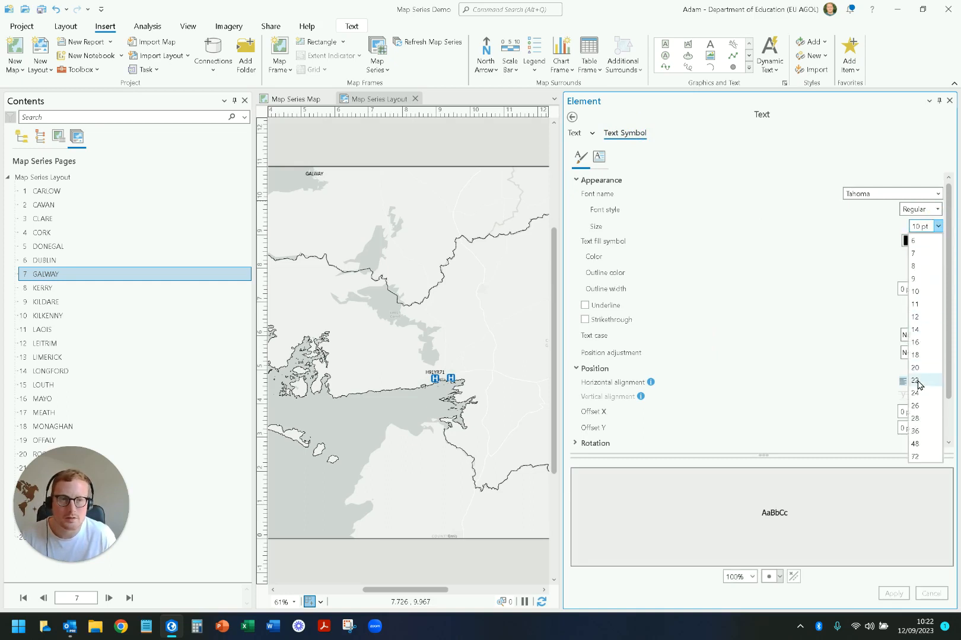
{"action": "left_click", "coordinate": [917, 380]}
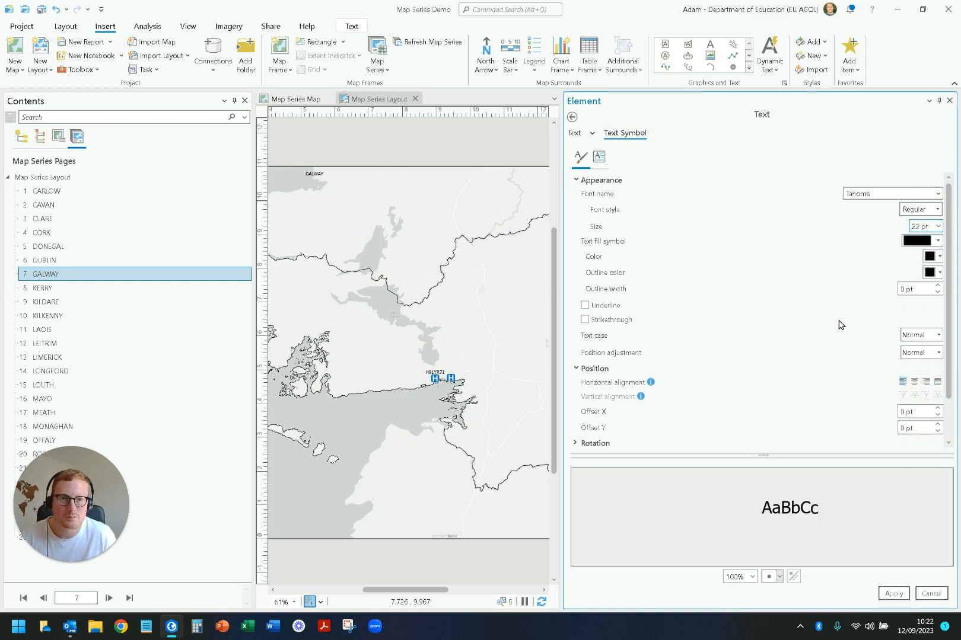
{"action": "left_click", "coordinate": [937, 193]}
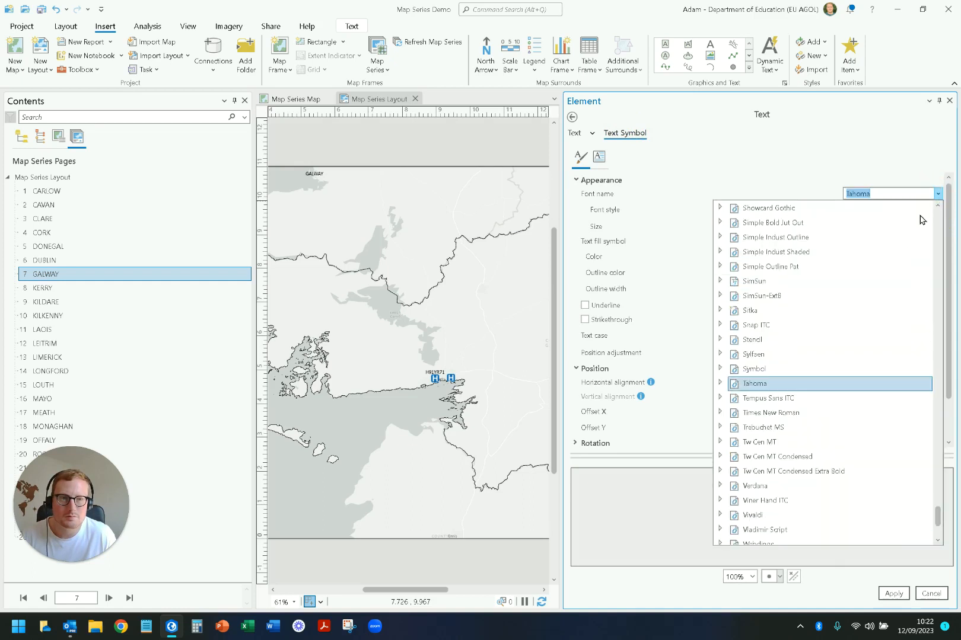
{"action": "left_click", "coordinate": [721, 385]}
{"action": "left_click", "coordinate": [753, 419]}
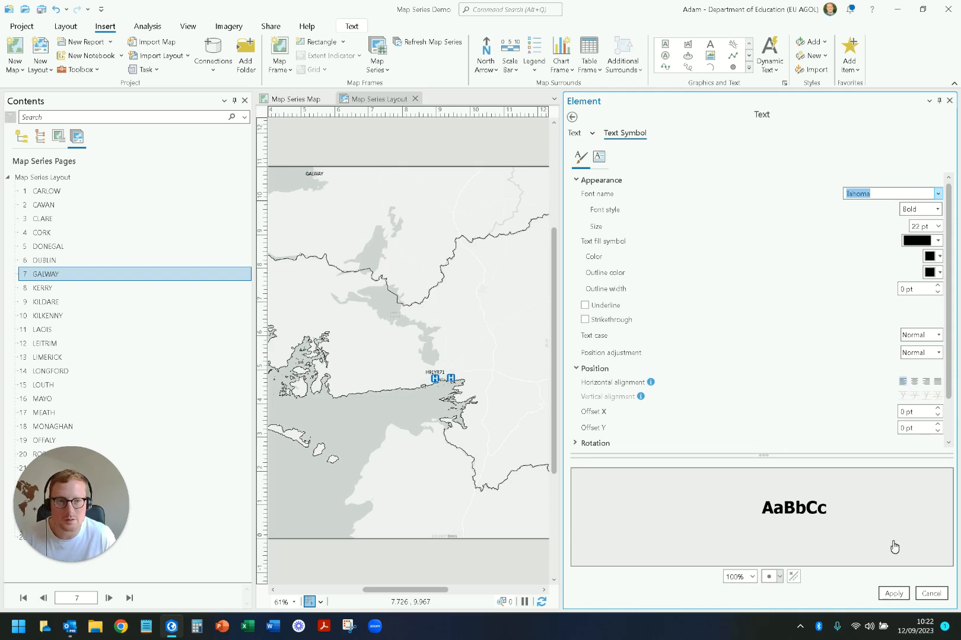
{"action": "left_click", "coordinate": [914, 382]}
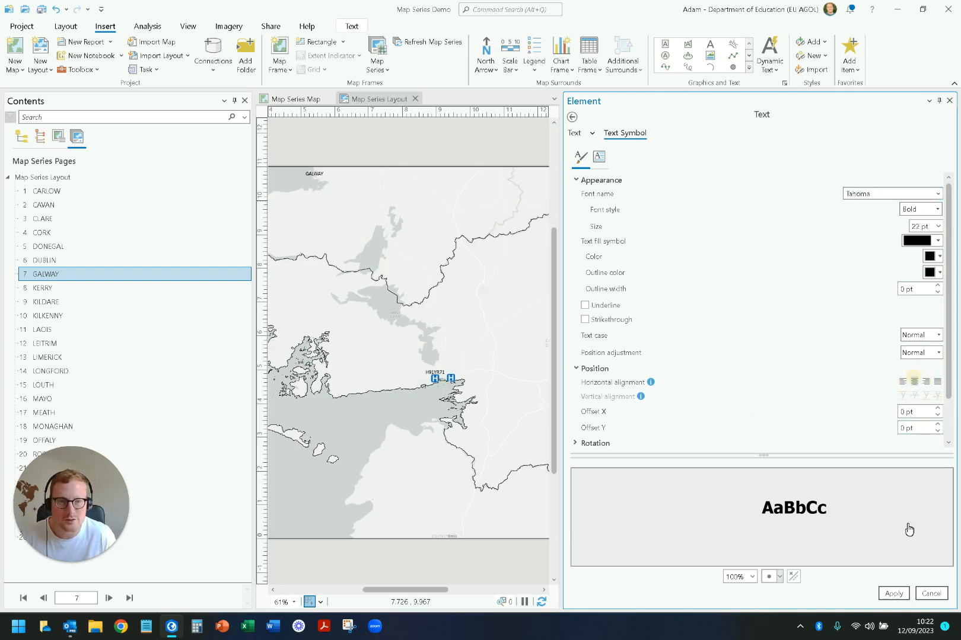
{"action": "left_click", "coordinate": [894, 594]}
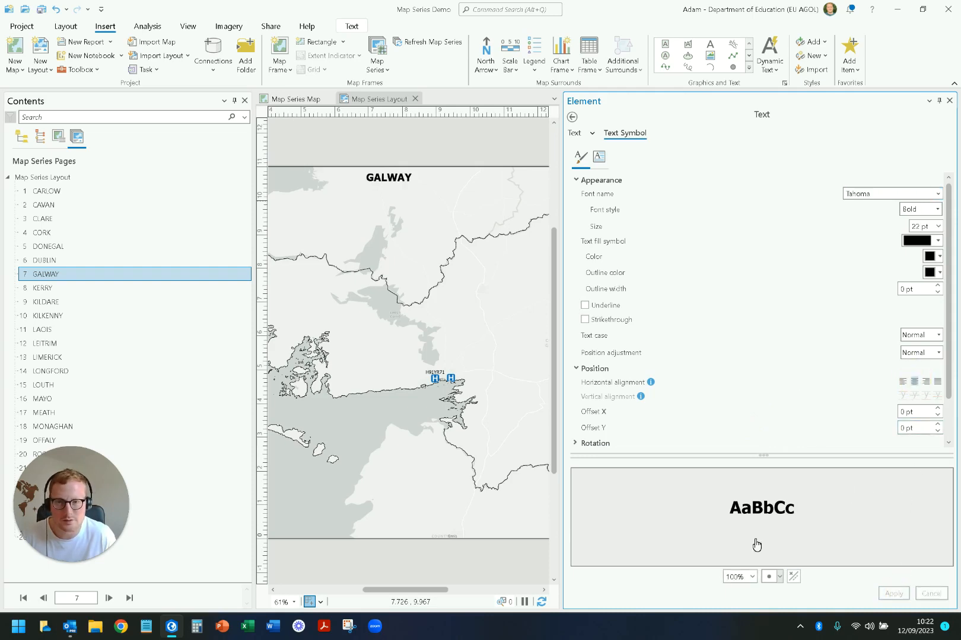
{"action": "left_click", "coordinate": [949, 104]}
Step: Stretch the county title's text box across the full width of the layout page and reduce its height to fit the text
{"action": "left_click", "coordinate": [612, 181]}
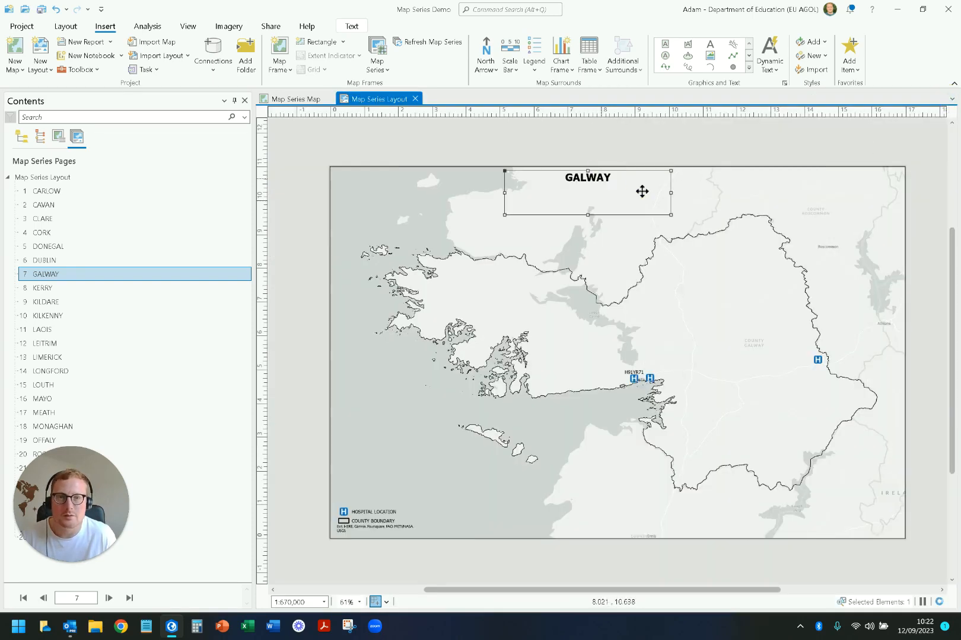
{"action": "left_click_drag", "start_coordinate": [671, 192], "coordinate": [908, 199]}
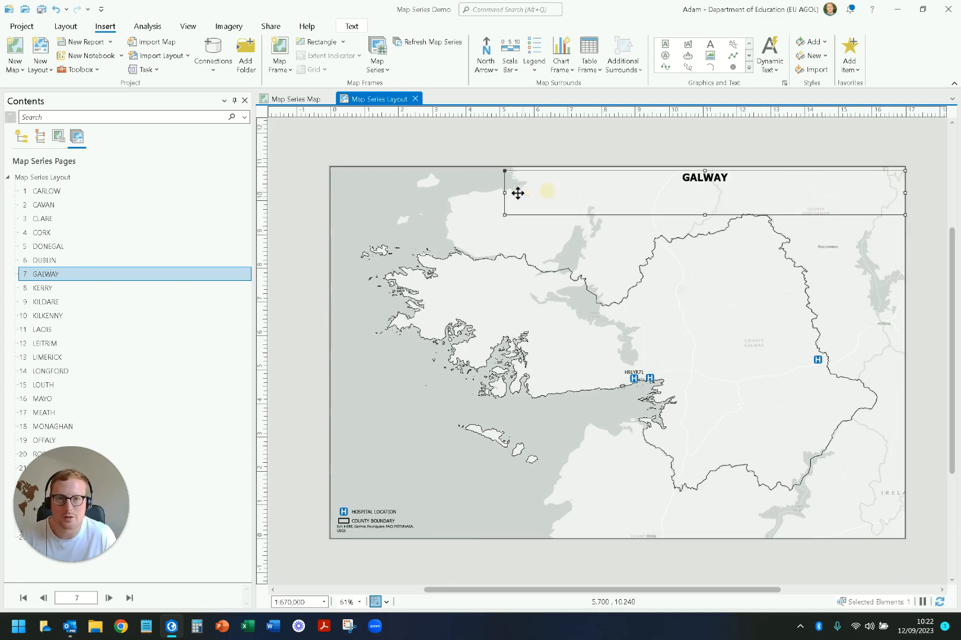
{"action": "left_click_drag", "start_coordinate": [505, 193], "coordinate": [331, 182]}
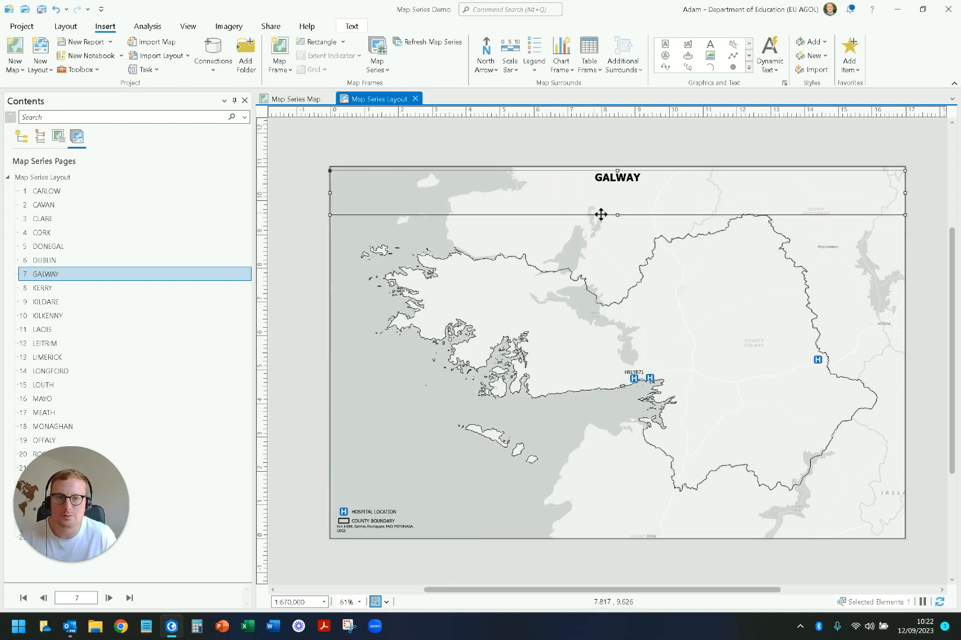
{"action": "left_click_drag", "start_coordinate": [616, 214], "coordinate": [617, 189]}
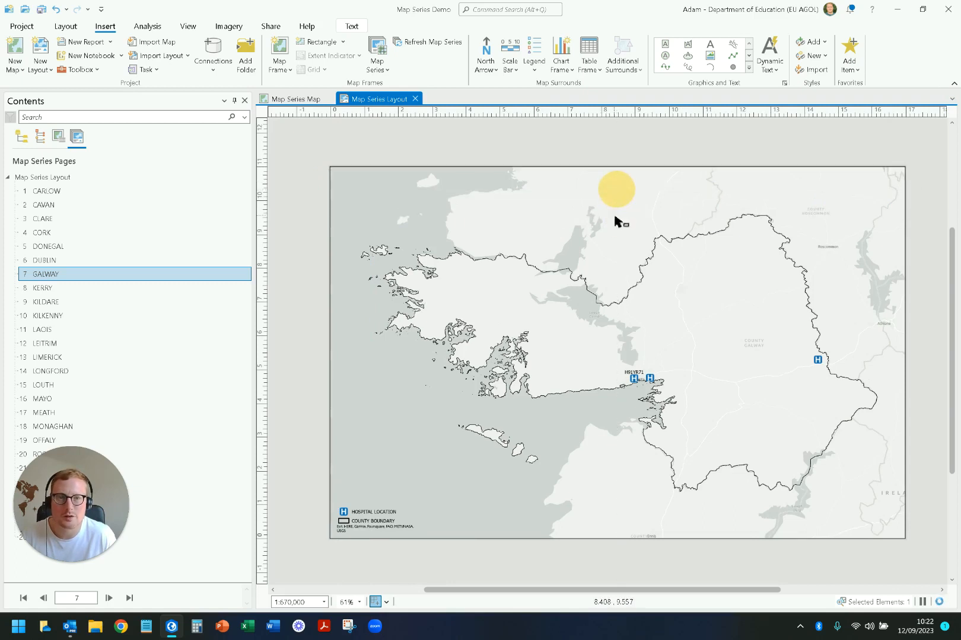
{"action": "left_click", "coordinate": [665, 153]}
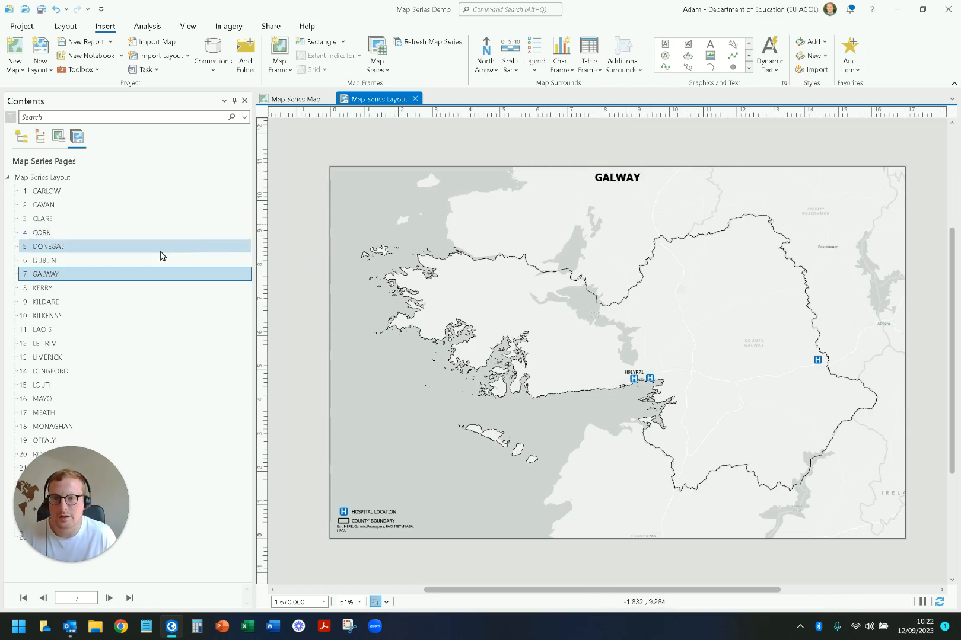
Step: On the Dublin page, insert map series Attribute dynamic text from the GAEILGE field in the lower-right corner of the layout page
{"action": "left_click", "coordinate": [110, 266]}
{"action": "left_click", "coordinate": [110, 266]}
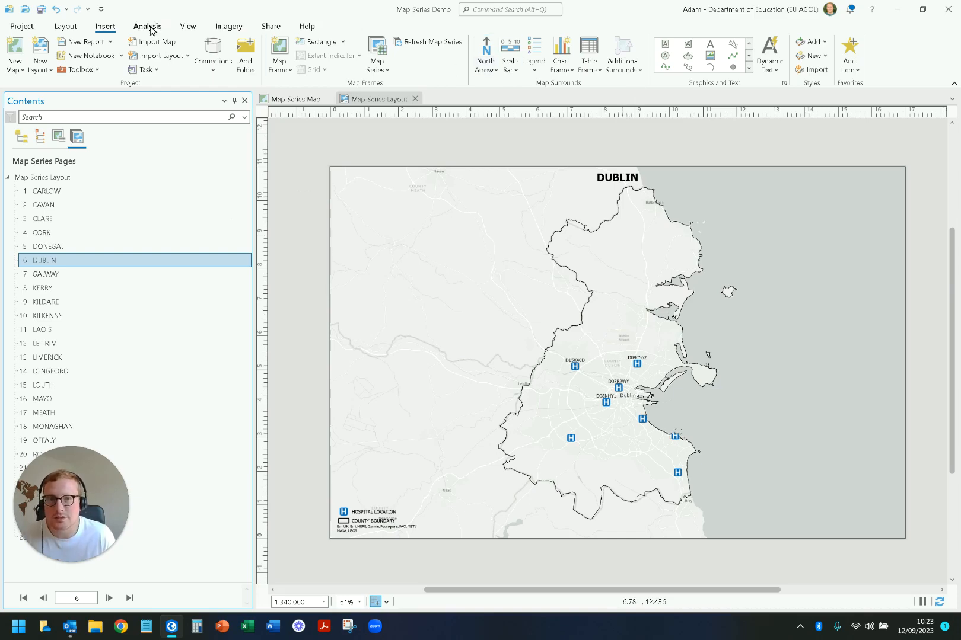
{"action": "left_click", "coordinate": [770, 68]}
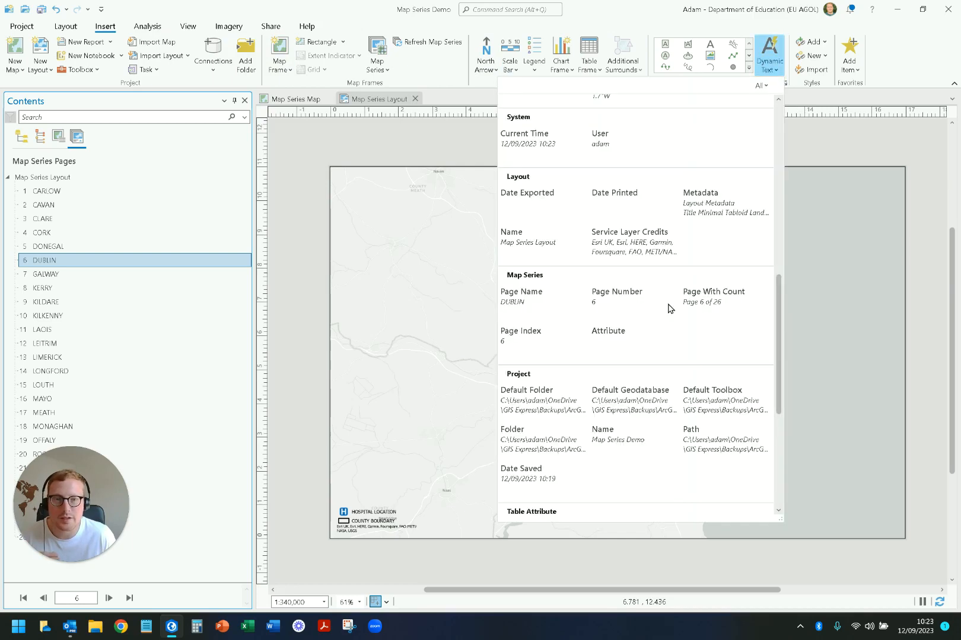
{"action": "scroll", "coordinate": [668, 308], "scroll_direction": "down", "scroll_amount": 3}
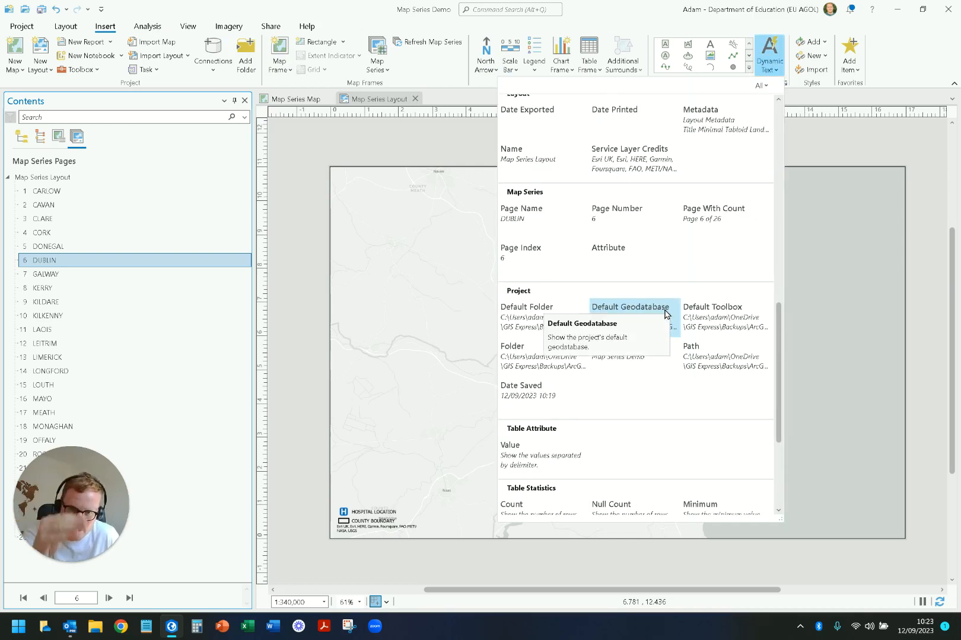
{"action": "scroll", "coordinate": [665, 313], "scroll_direction": "down", "scroll_amount": 6}
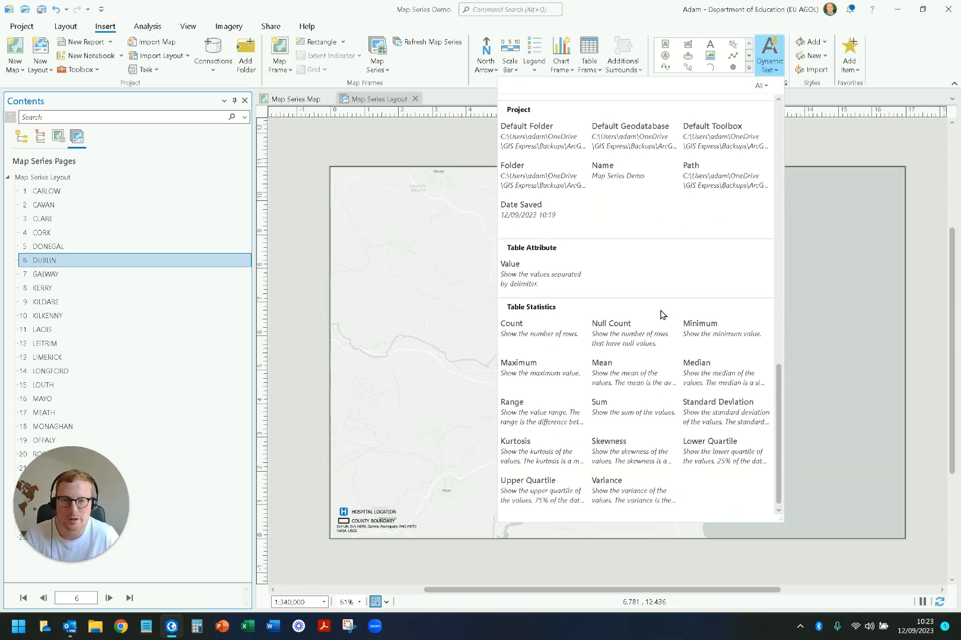
{"action": "scroll", "coordinate": [649, 344], "scroll_direction": "up", "scroll_amount": 5}
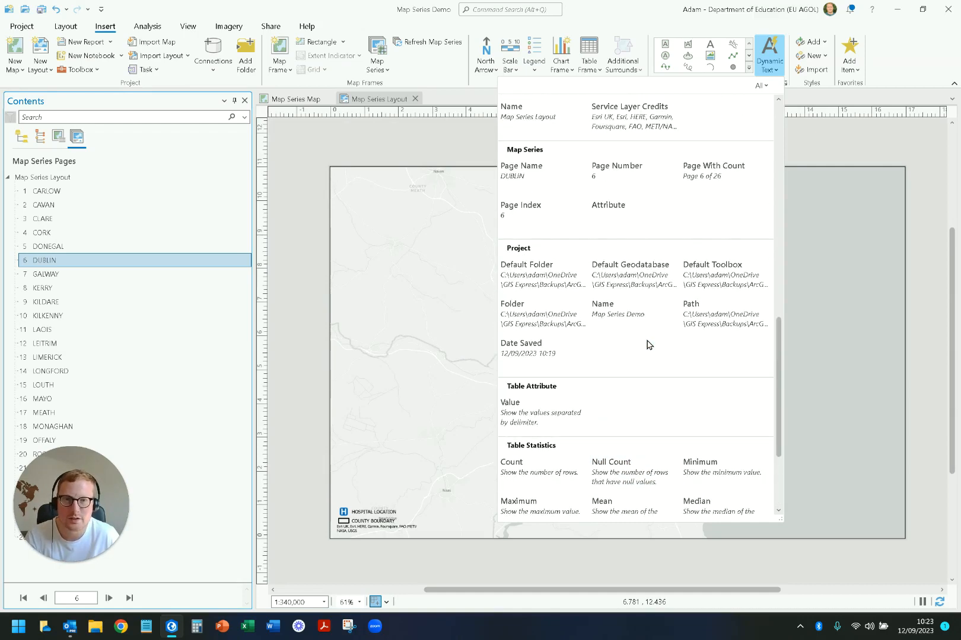
{"action": "left_click", "coordinate": [637, 211]}
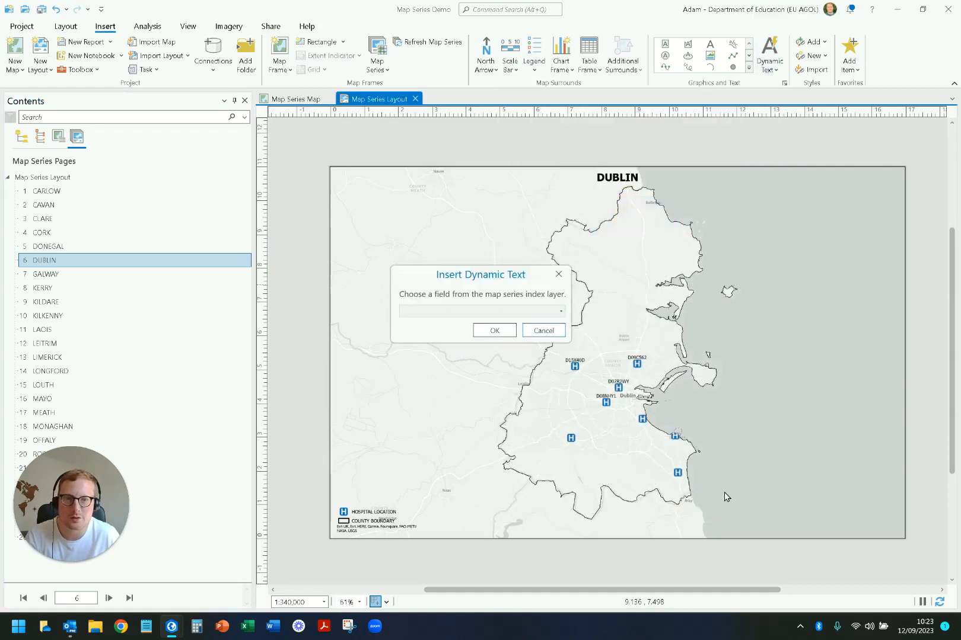
{"action": "left_click", "coordinate": [552, 311]}
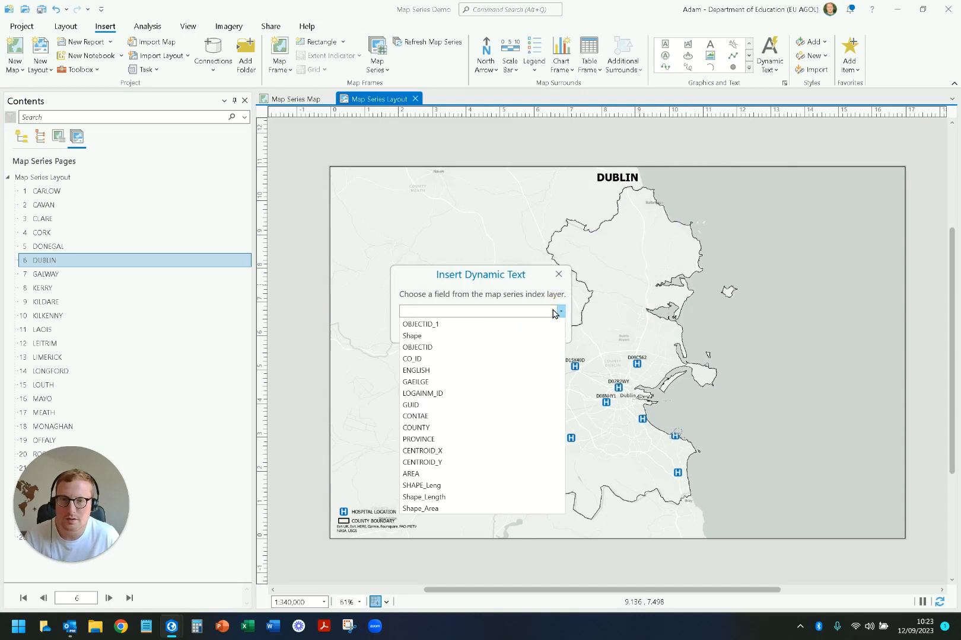
{"action": "left_click", "coordinate": [512, 383]}
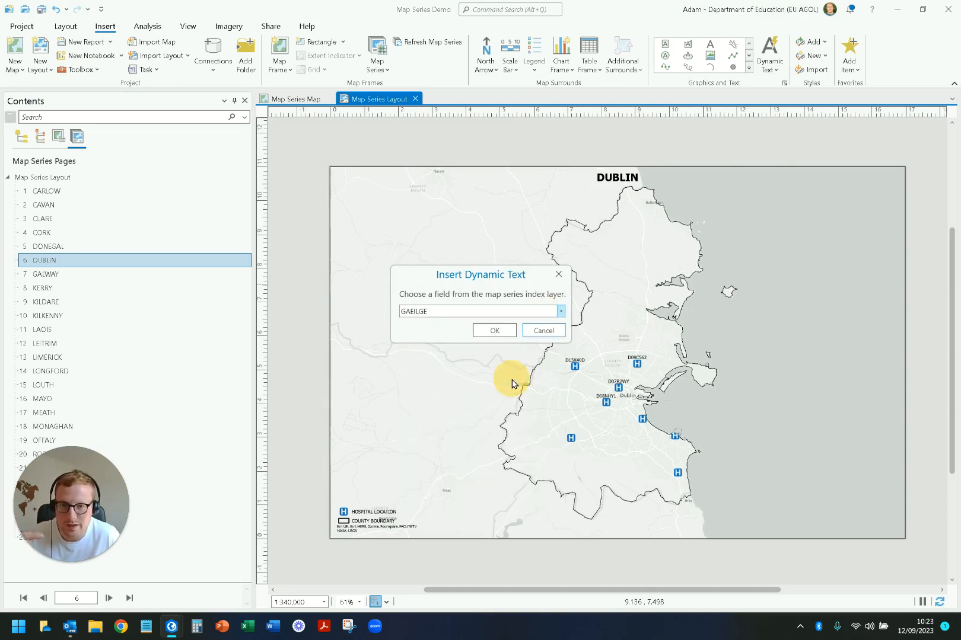
{"action": "left_click", "coordinate": [489, 332]}
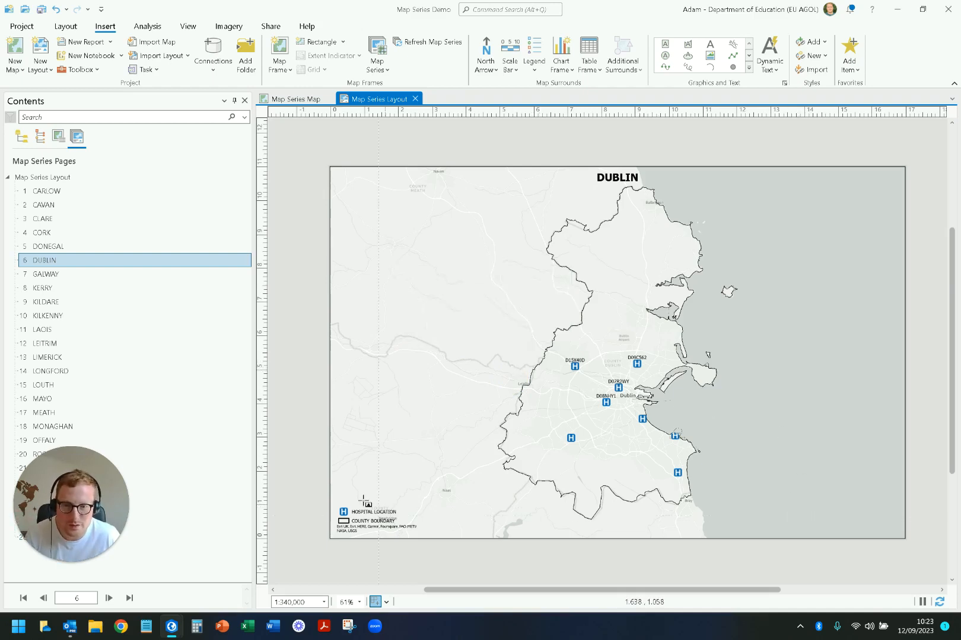
{"action": "left_click_drag", "start_coordinate": [817, 524], "coordinate": [906, 539]}
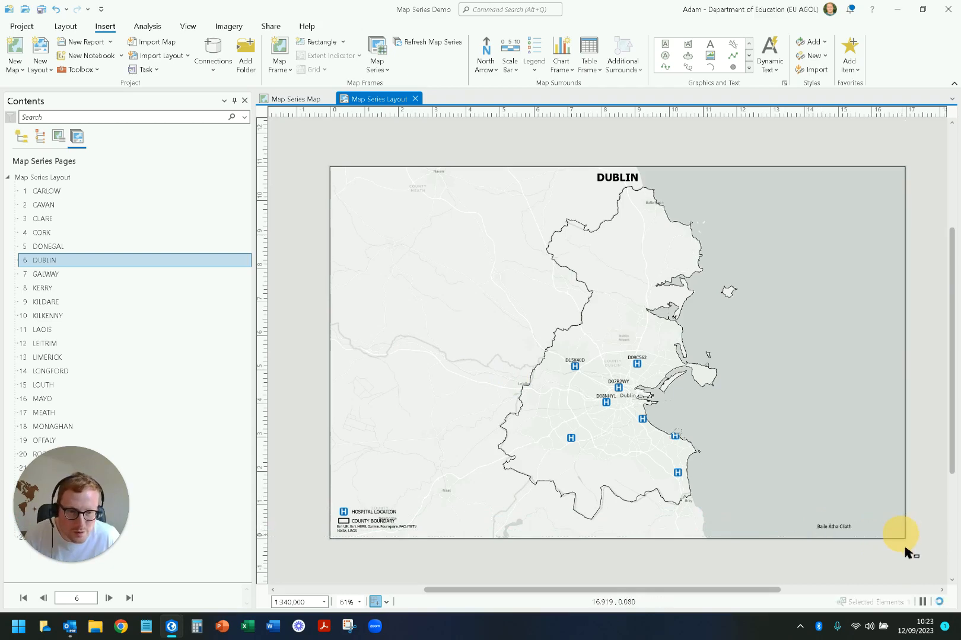
Step: Set the Irish county name text to right horizontal alignment and apply the change
{"action": "scroll", "coordinate": [852, 542], "scroll_direction": "up", "scroll_amount": 4}
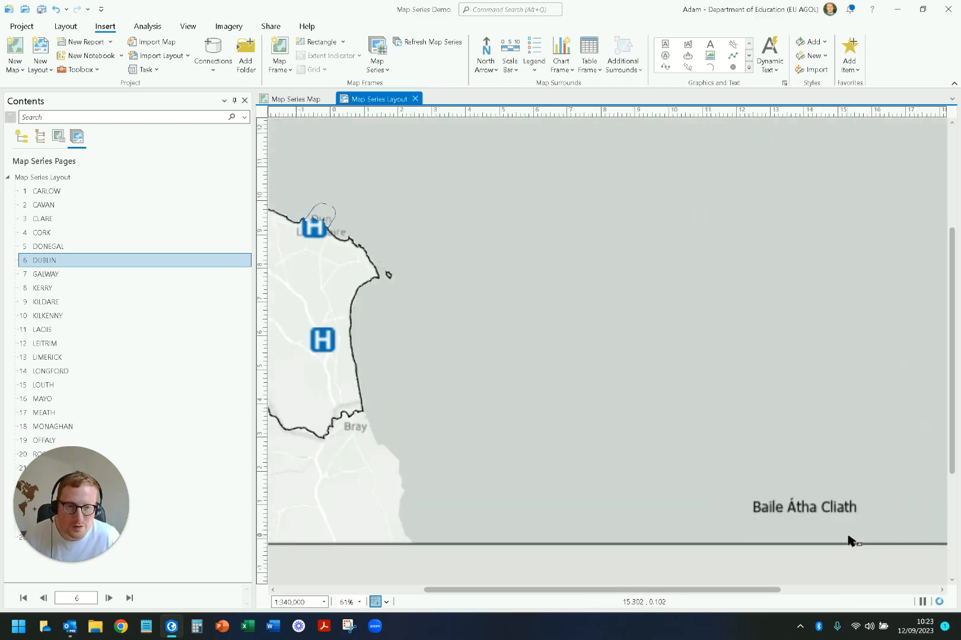
{"action": "scroll", "coordinate": [852, 542], "scroll_direction": "down", "scroll_amount": 4}
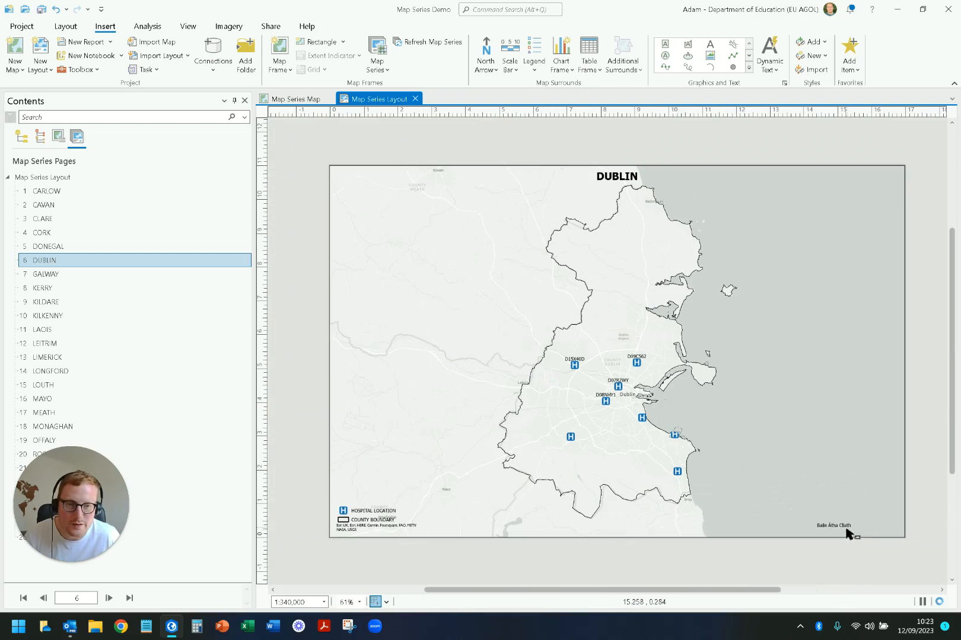
{"action": "left_click", "coordinate": [848, 530]}
{"action": "double_click", "coordinate": [845, 528]}
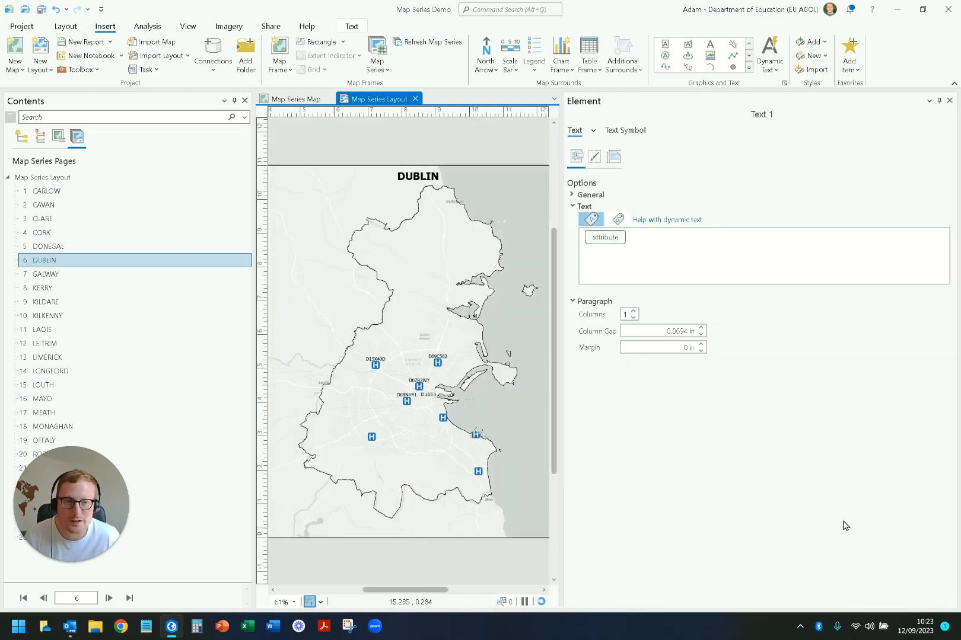
{"action": "left_click", "coordinate": [591, 219]}
{"action": "left_click", "coordinate": [624, 131]}
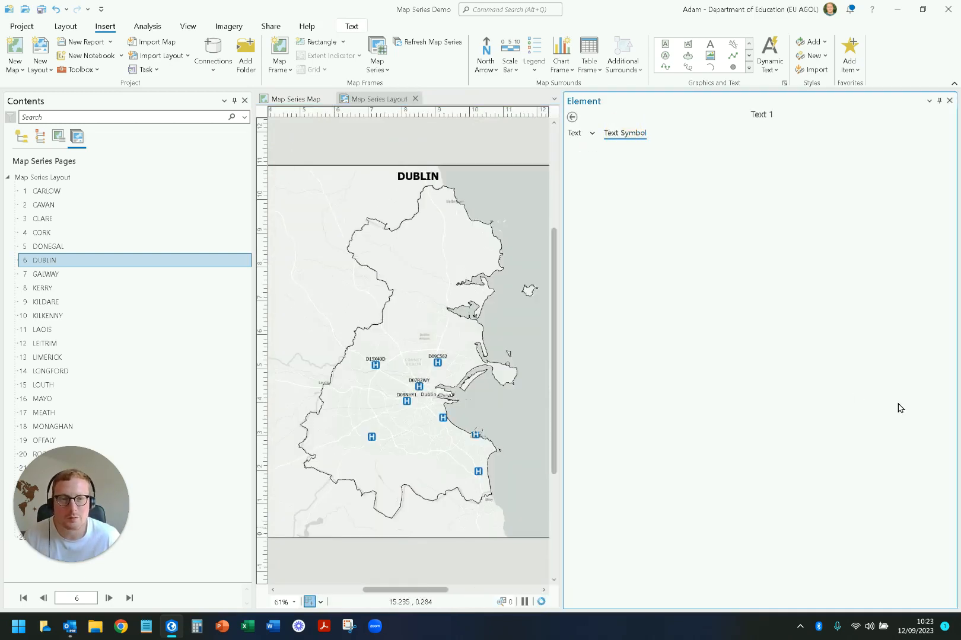
{"action": "left_click", "coordinate": [926, 381]}
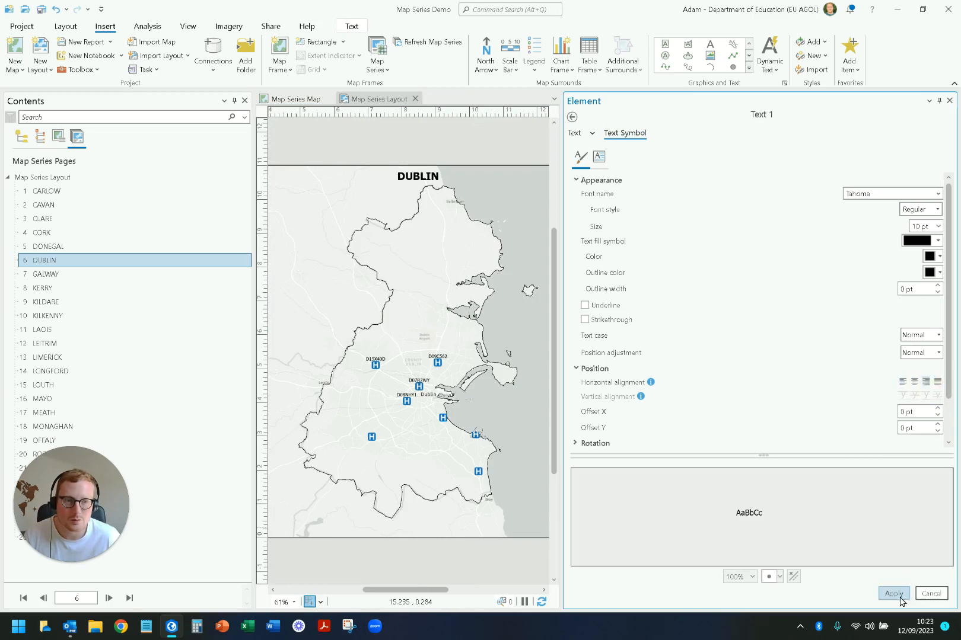
{"action": "left_click", "coordinate": [893, 593]}
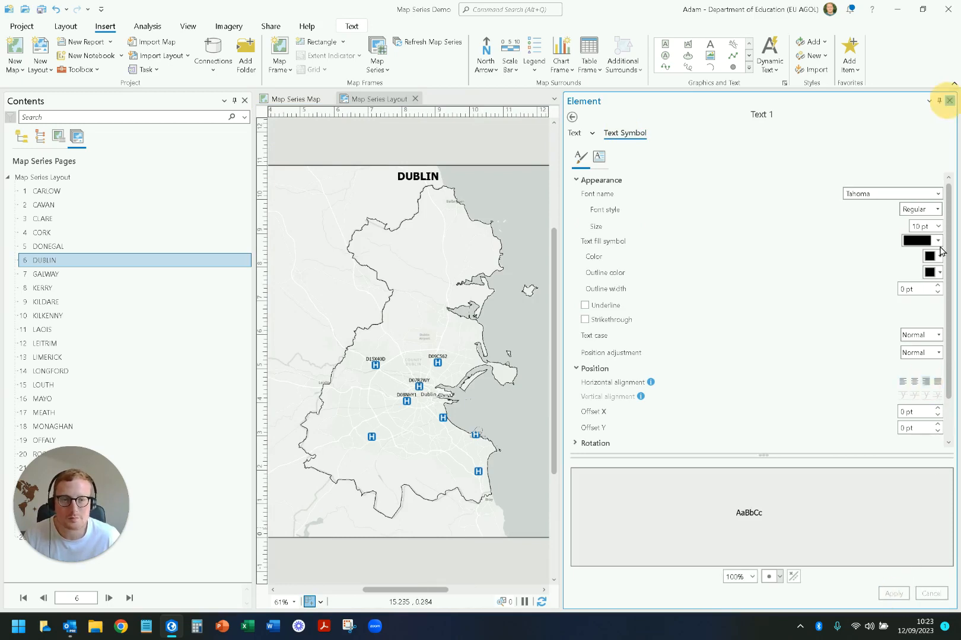
{"action": "left_click", "coordinate": [949, 100]}
Step: Nudge the Irish county name box slightly inward from the layout page's right edge and deselect it
{"action": "left_click", "coordinate": [897, 526]}
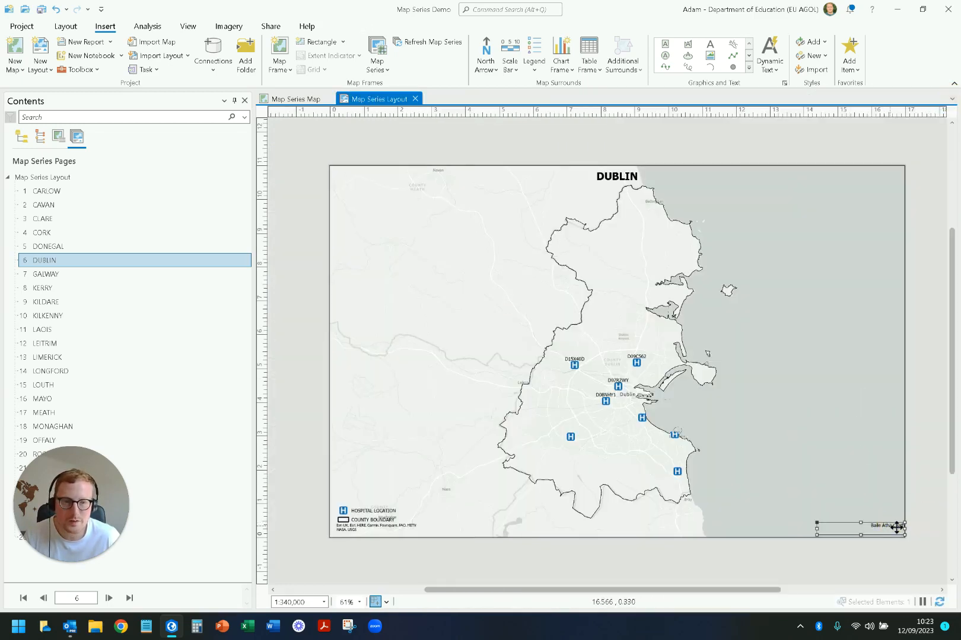
{"action": "left_click_drag", "start_coordinate": [873, 526], "coordinate": [870, 525]}
{"action": "left_click", "coordinate": [928, 546]}
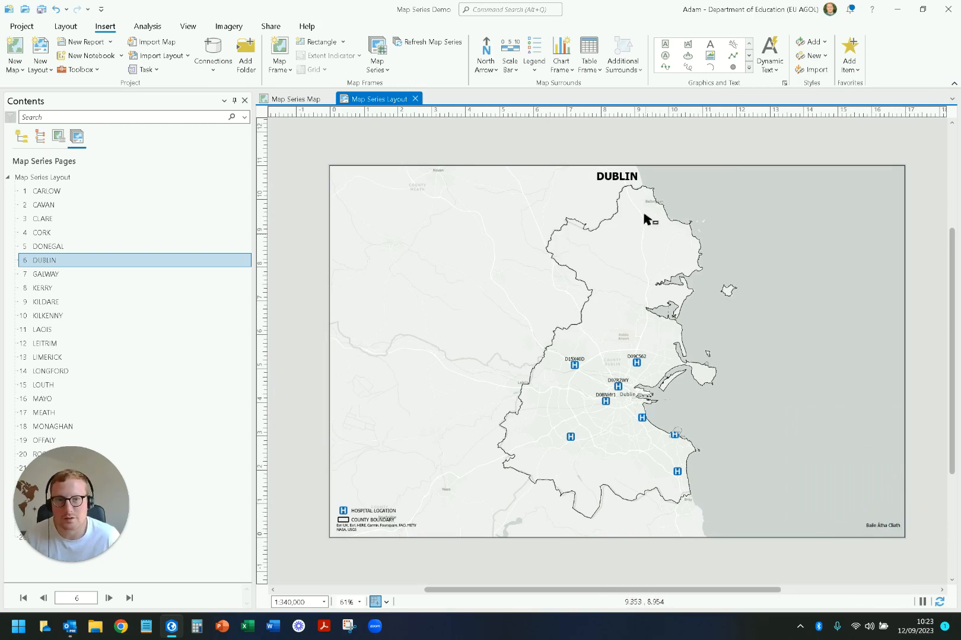
Step: Save the project and open the export settings for the Map Series Layout
{"action": "left_click", "coordinate": [42, 10]}
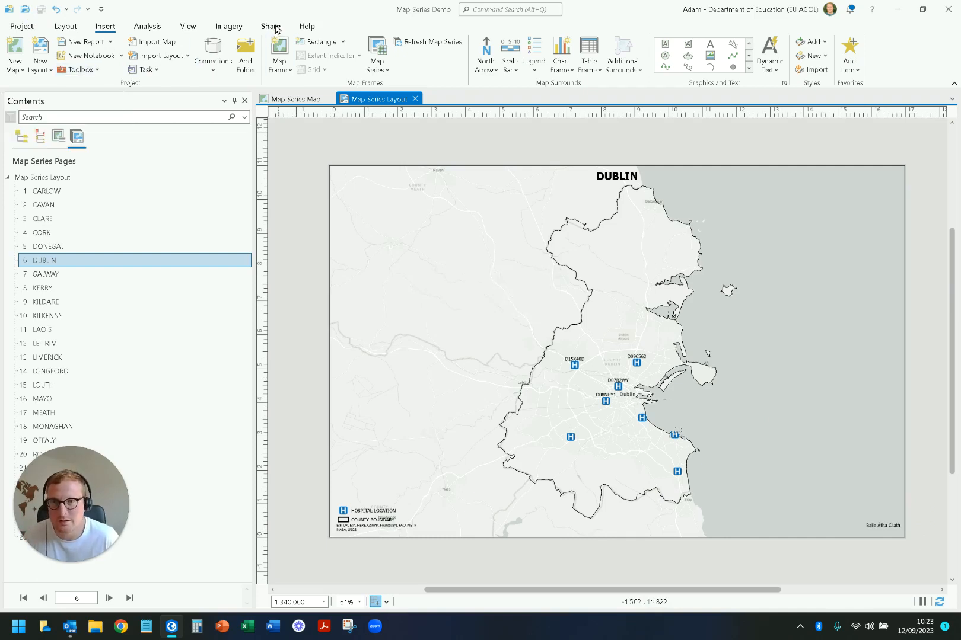
{"action": "left_click", "coordinate": [272, 27]}
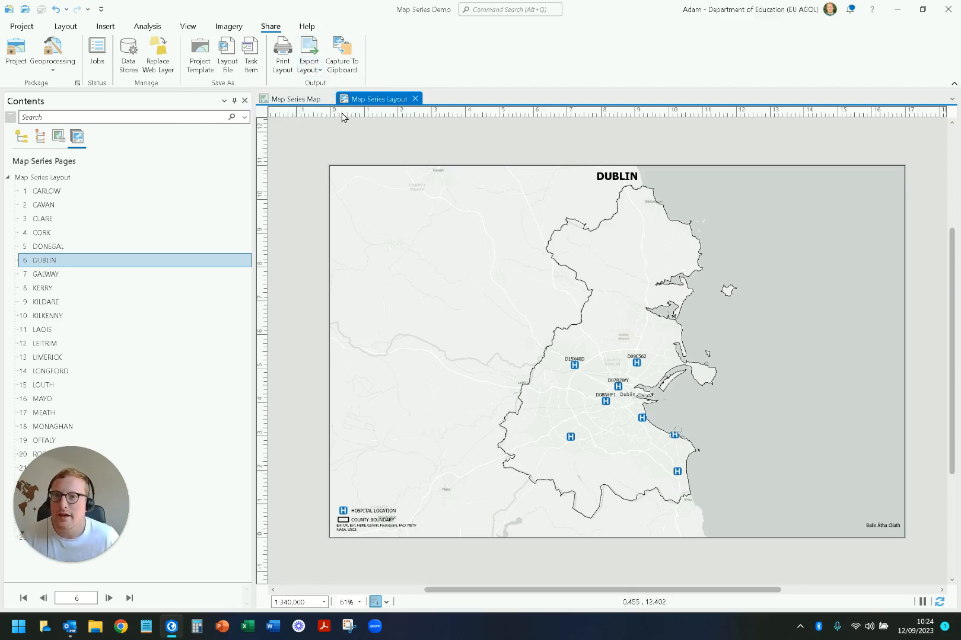
{"action": "left_click", "coordinate": [315, 69]}
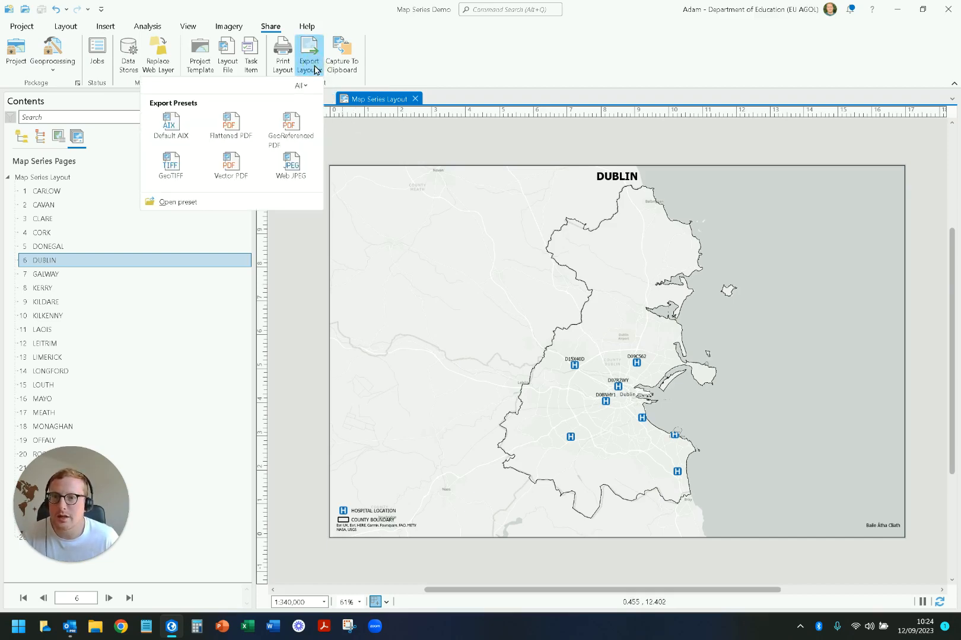
{"action": "left_click", "coordinate": [312, 52]}
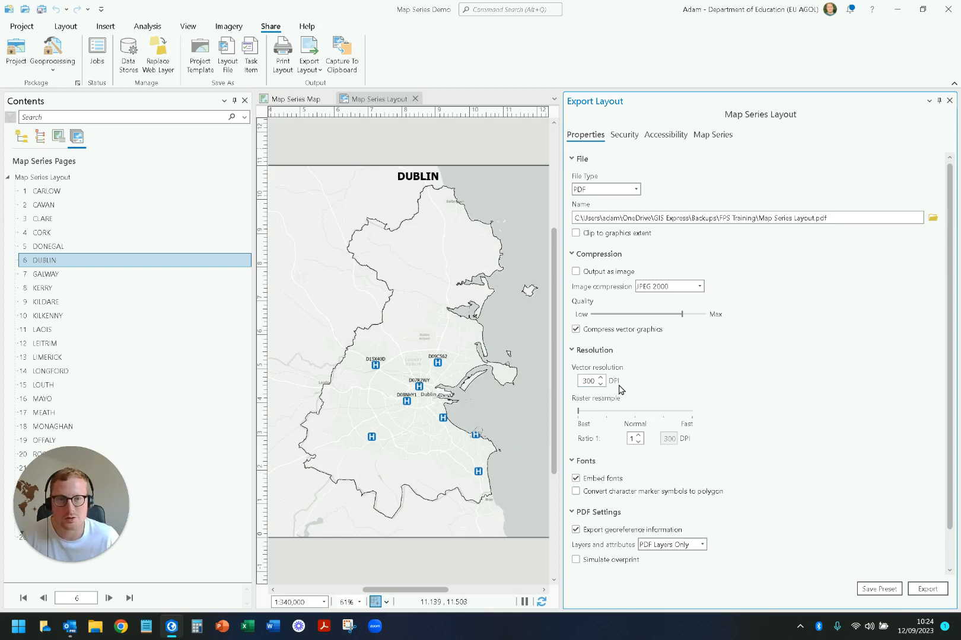
Step: Try the JPEG and GIF file types for the layout export, and set the file type back to PDF
{"action": "left_click", "coordinate": [635, 190]}
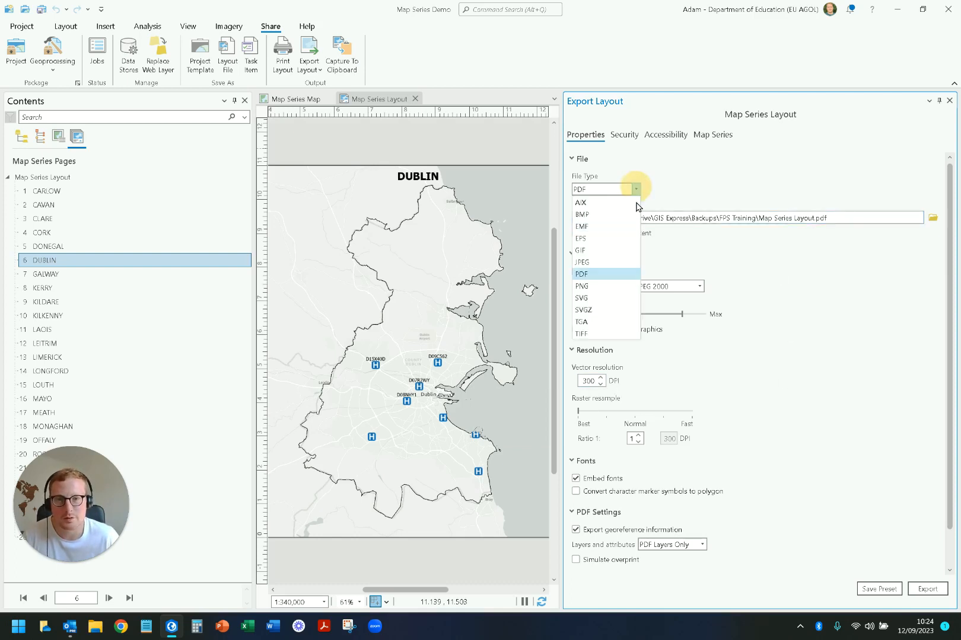
{"action": "left_click", "coordinate": [613, 262]}
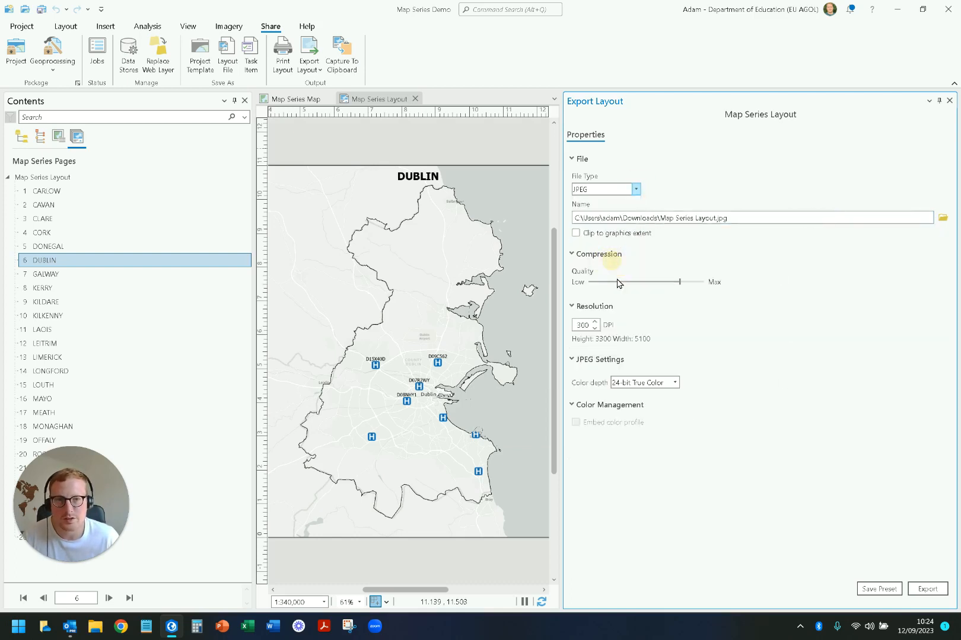
{"action": "left_click", "coordinate": [635, 190]}
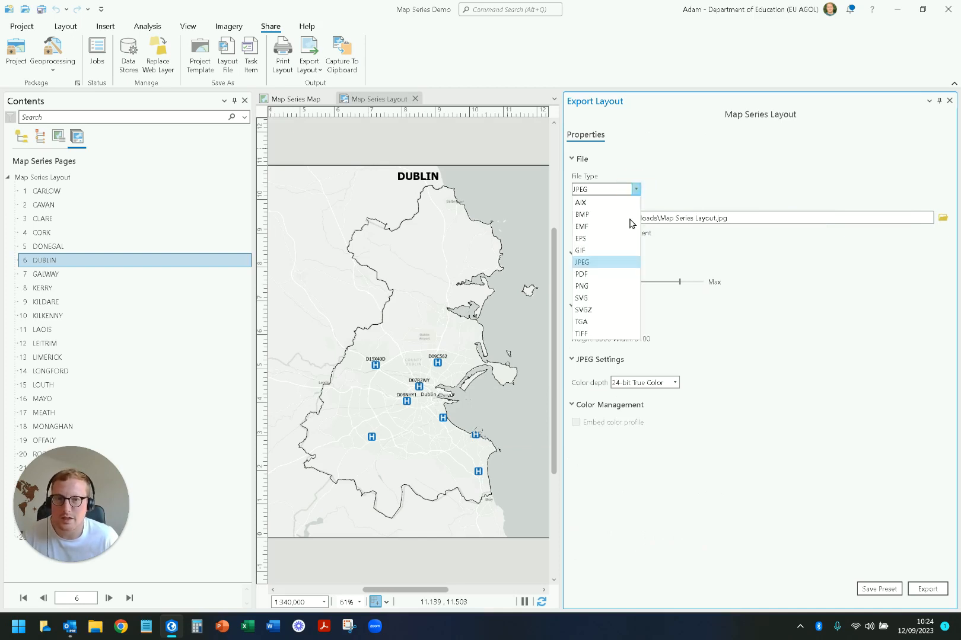
{"action": "left_click", "coordinate": [605, 250]}
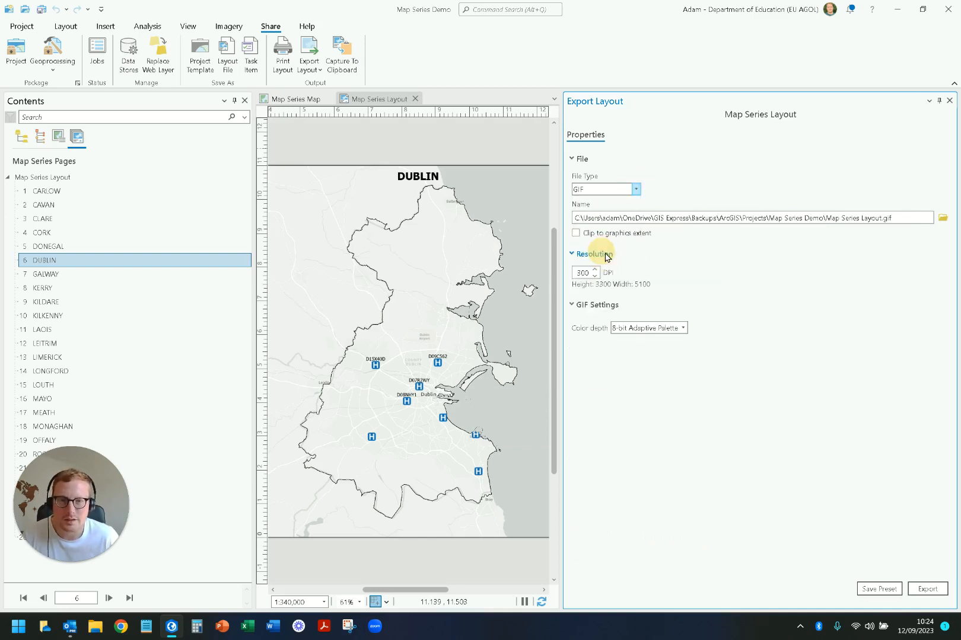
{"action": "left_click", "coordinate": [635, 190]}
{"action": "left_click", "coordinate": [603, 262]}
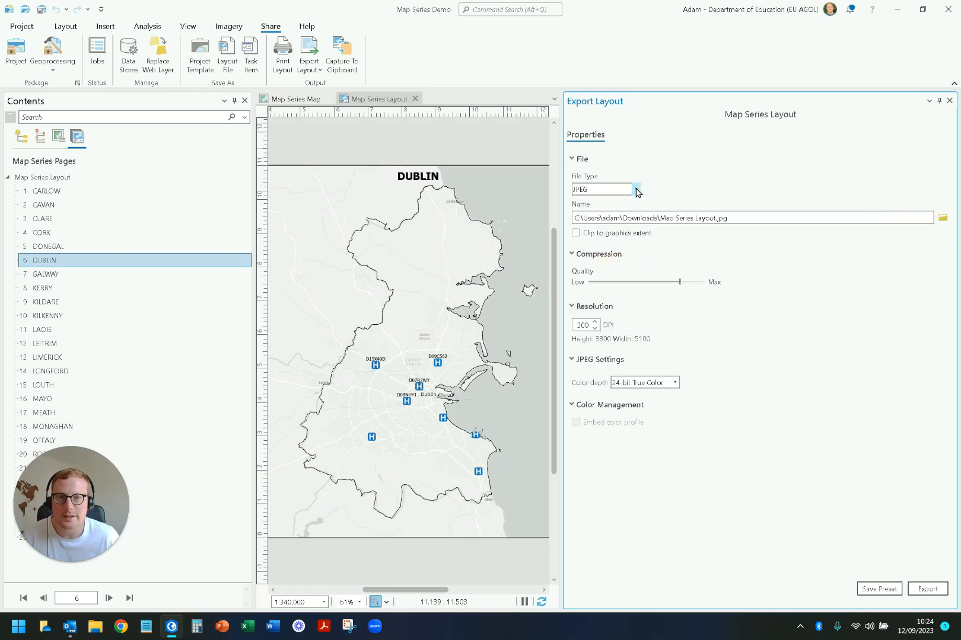
{"action": "left_click", "coordinate": [635, 190]}
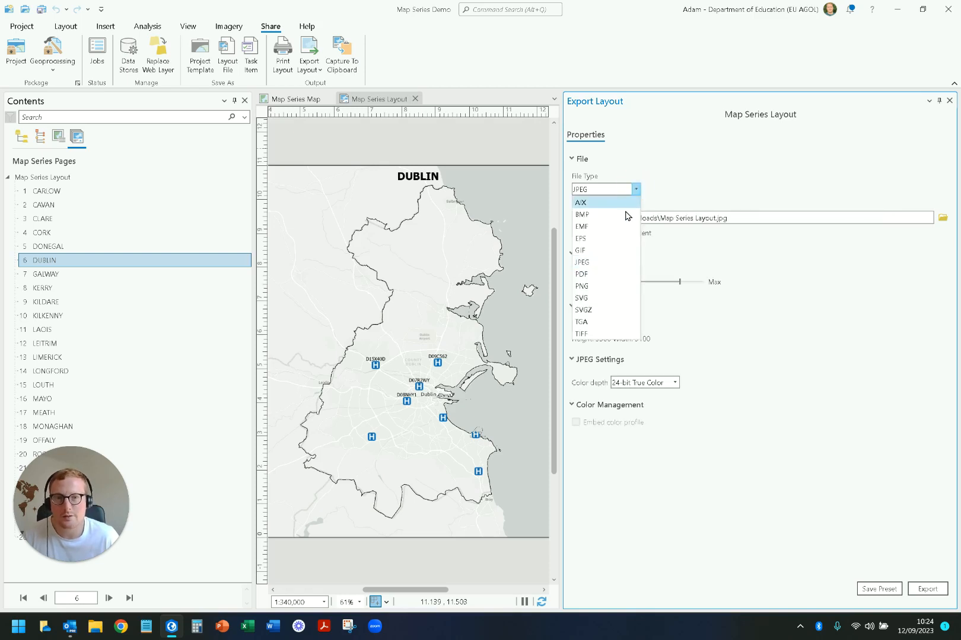
{"action": "left_click", "coordinate": [602, 277]}
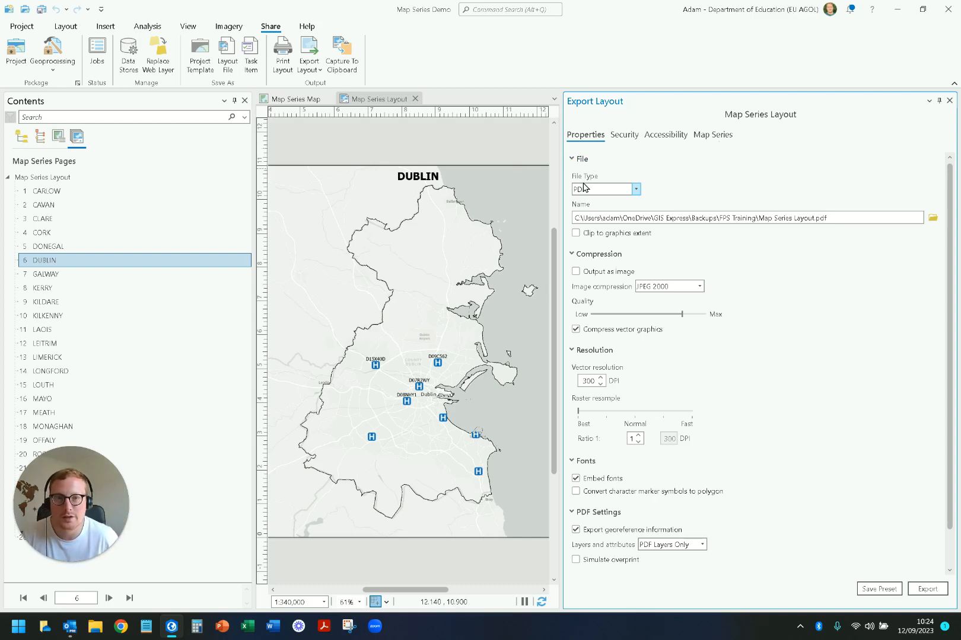
Step: In the map series export options, choose Single PDF File as the output
{"action": "left_click", "coordinate": [719, 136]}
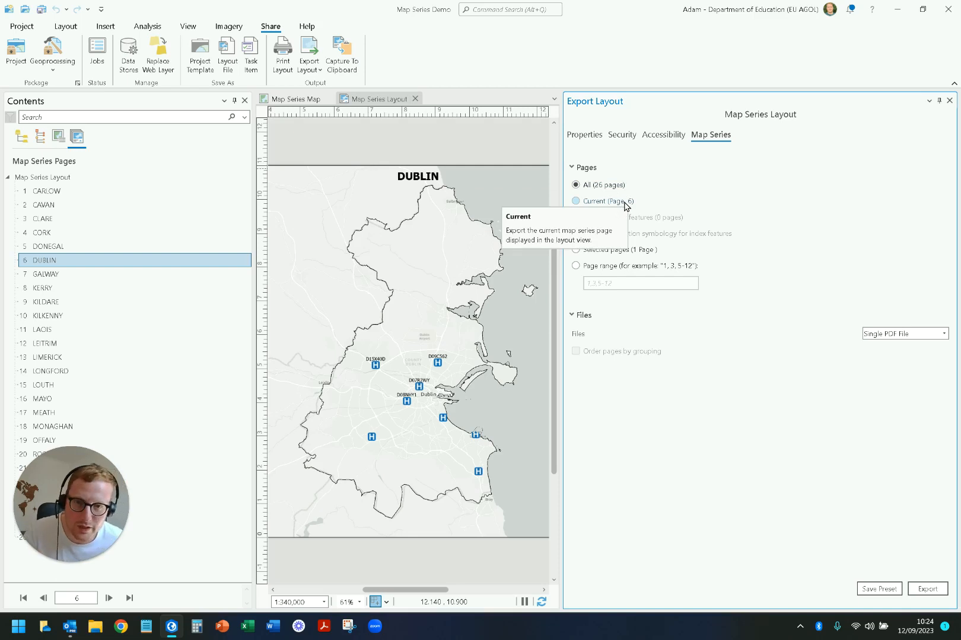
{"action": "left_click", "coordinate": [913, 335]}
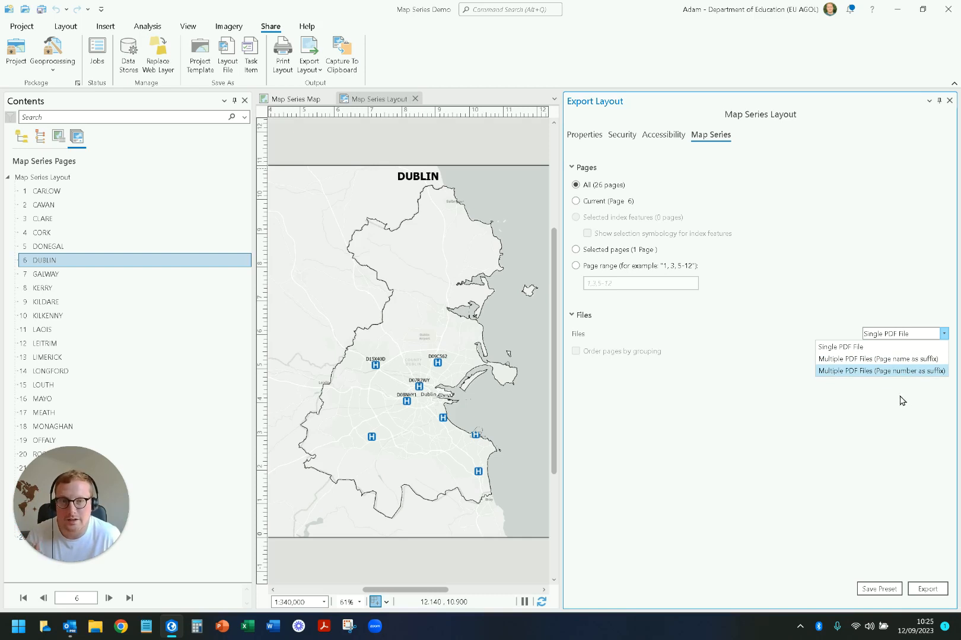
{"action": "left_click", "coordinate": [907, 335]}
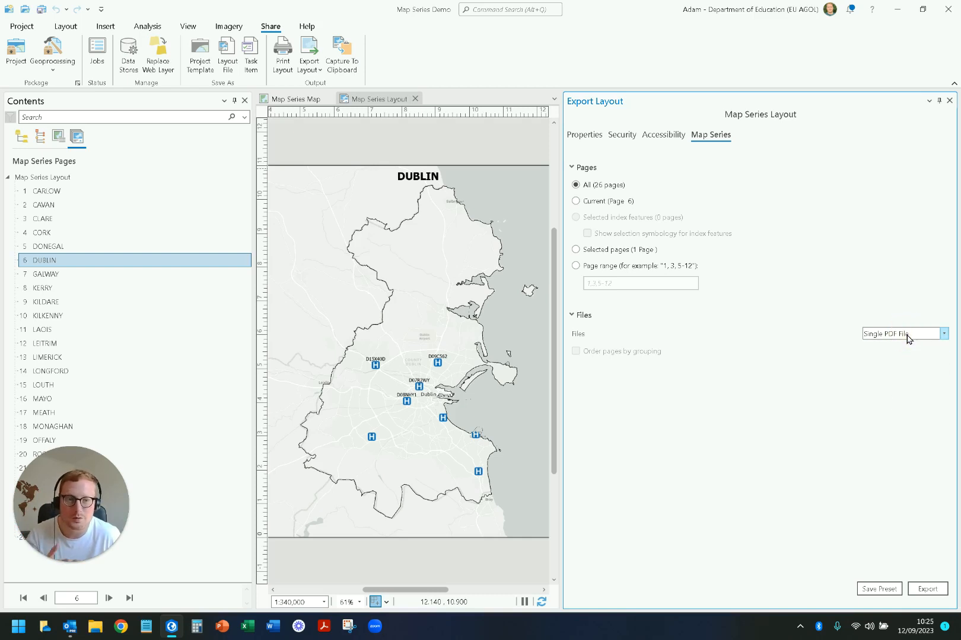
{"action": "left_click", "coordinate": [907, 337]}
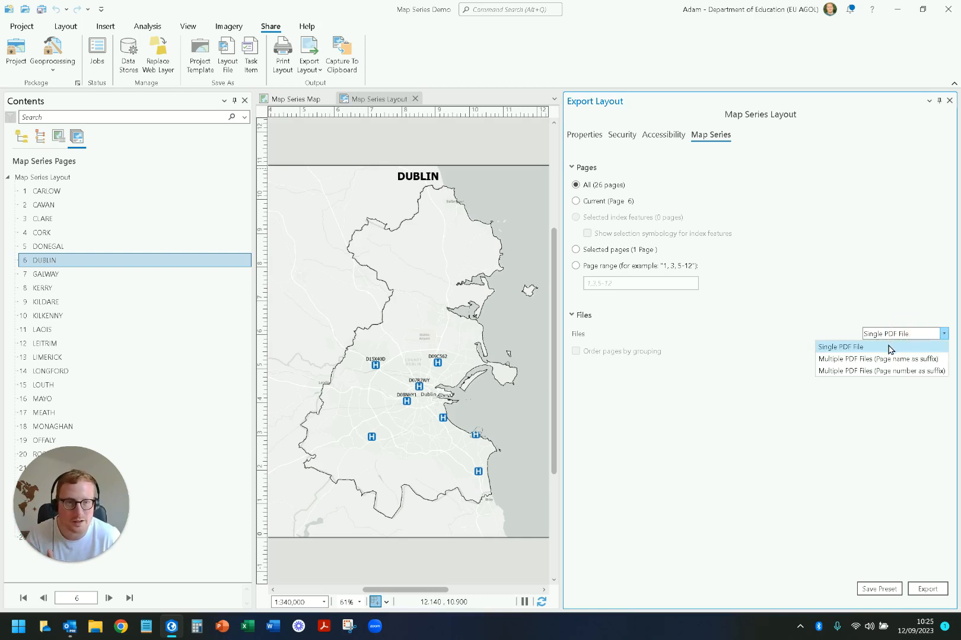
{"action": "left_click", "coordinate": [889, 348]}
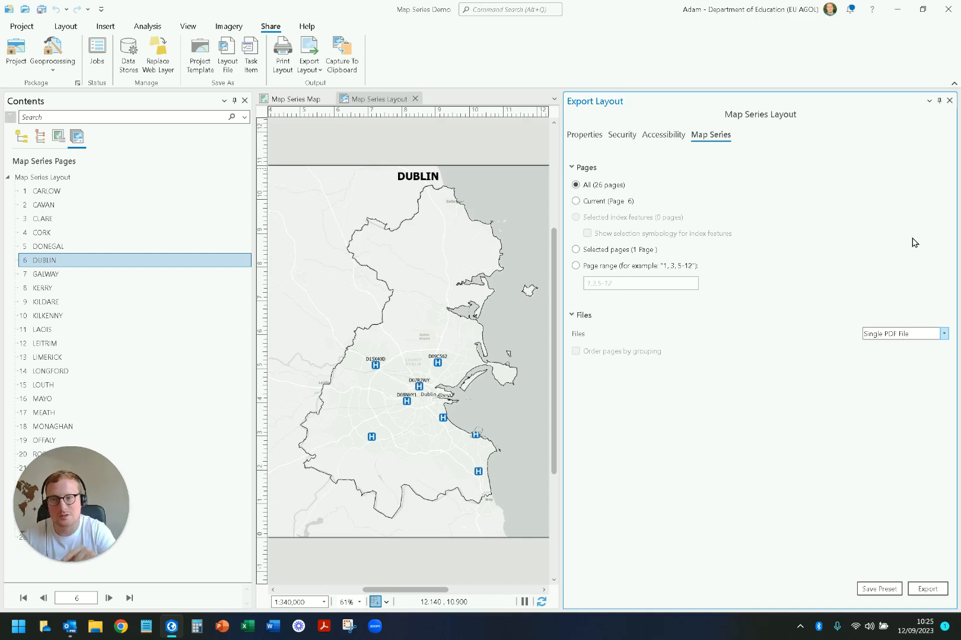
Step: Try limiting the export to the current page and to the page range 1,3,5-12, and clear the range
{"action": "left_click", "coordinate": [596, 203]}
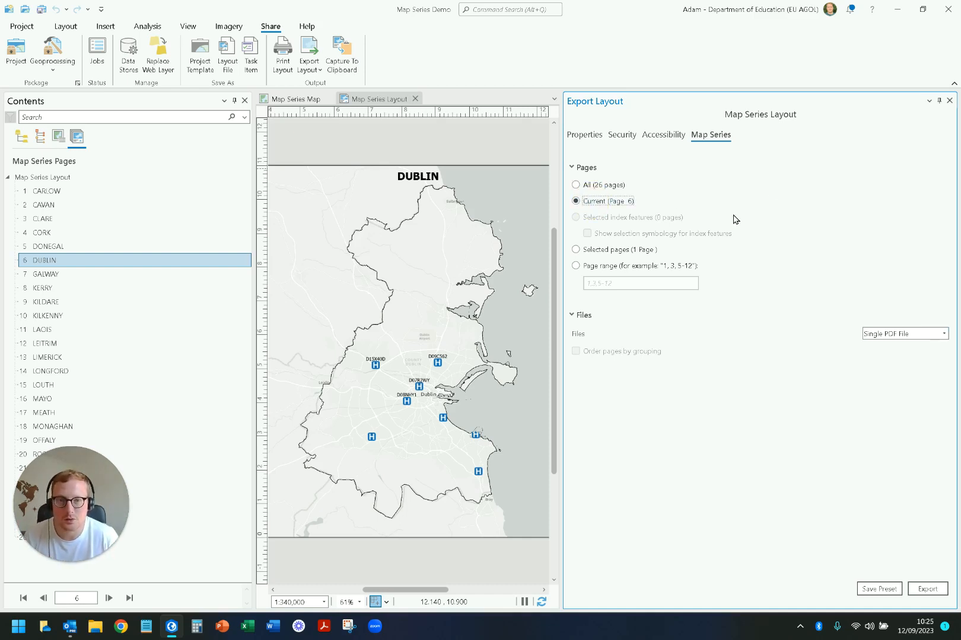
{"action": "left_click", "coordinate": [586, 266]}
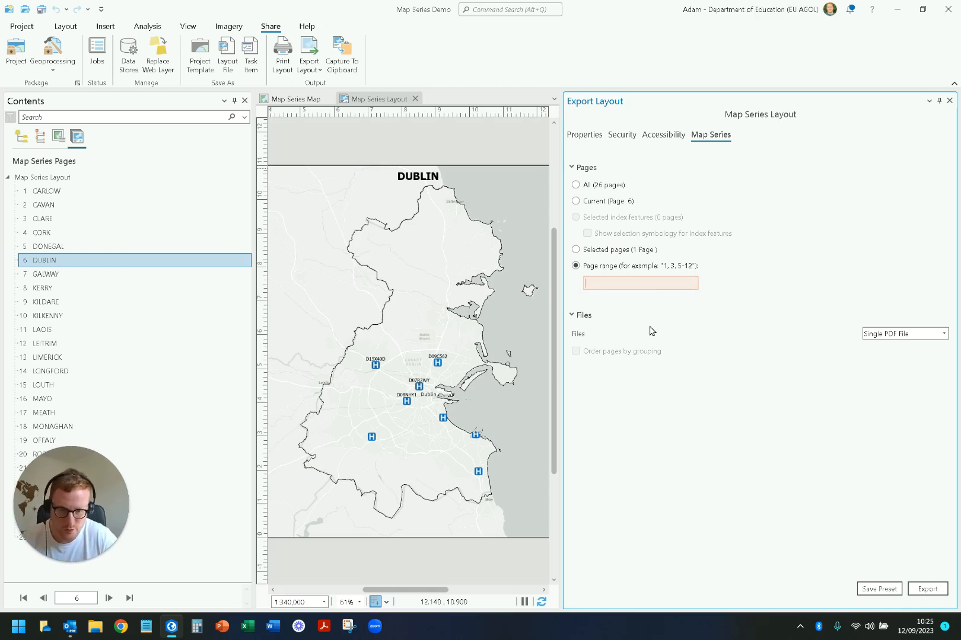
{"action": "type", "text": "1,3"}
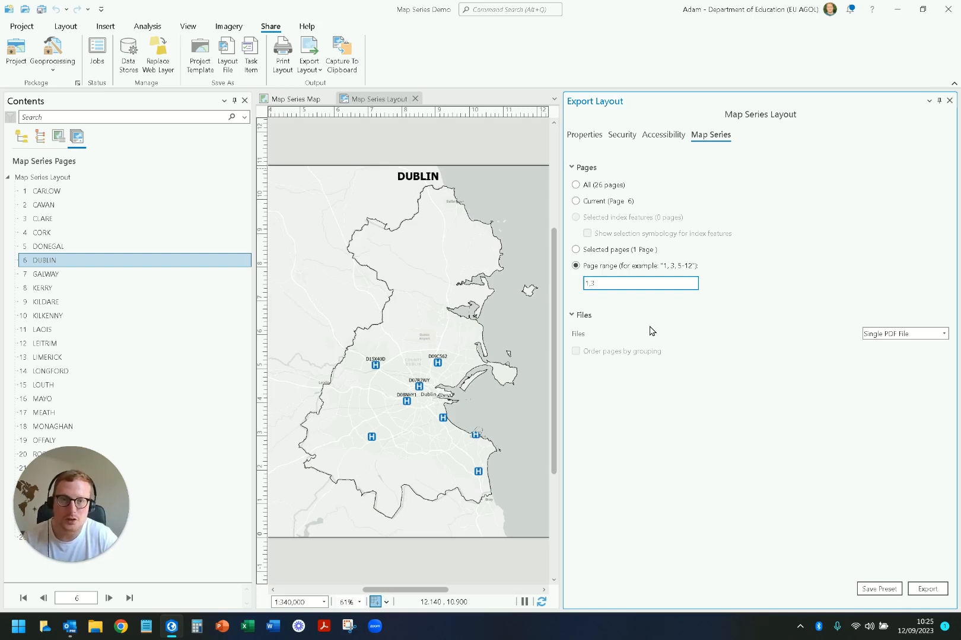
{"action": "type", "text": ",5-"}
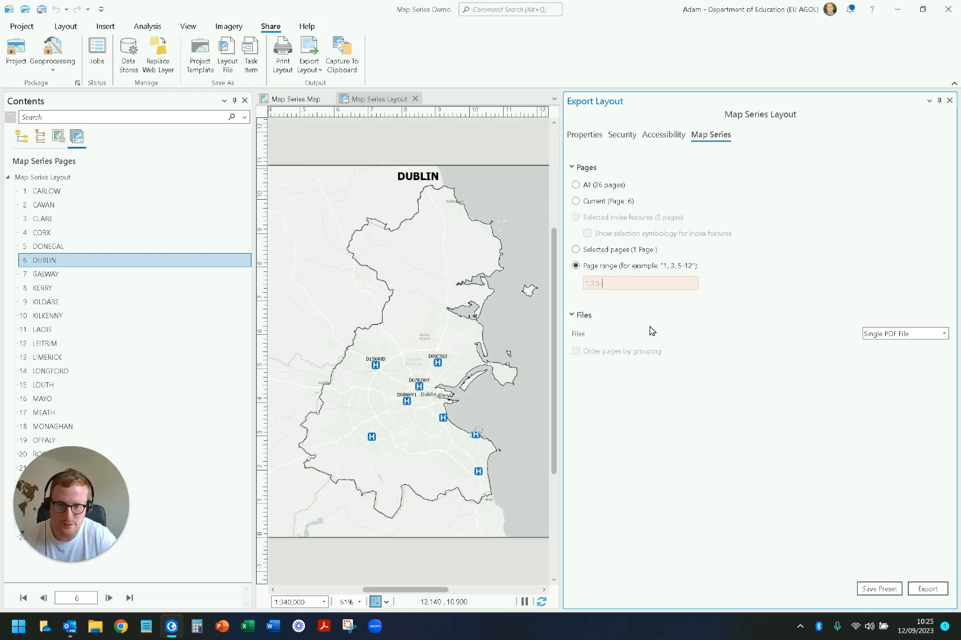
{"action": "type", "text": "12"}
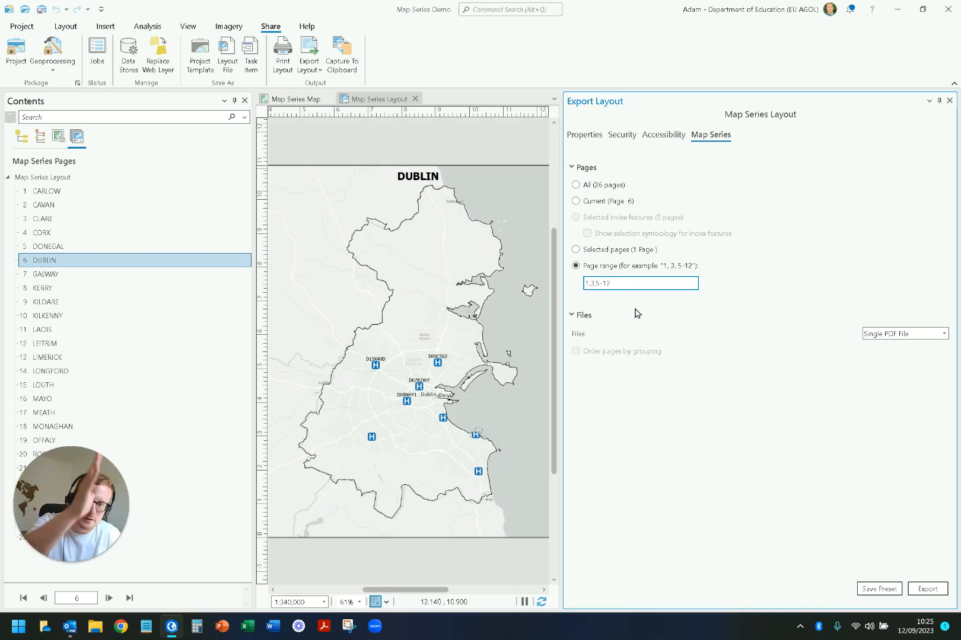
{"action": "left_click_drag", "start_coordinate": [628, 285], "coordinate": [553, 285]}
{"action": "key", "text": "BackSpace"}
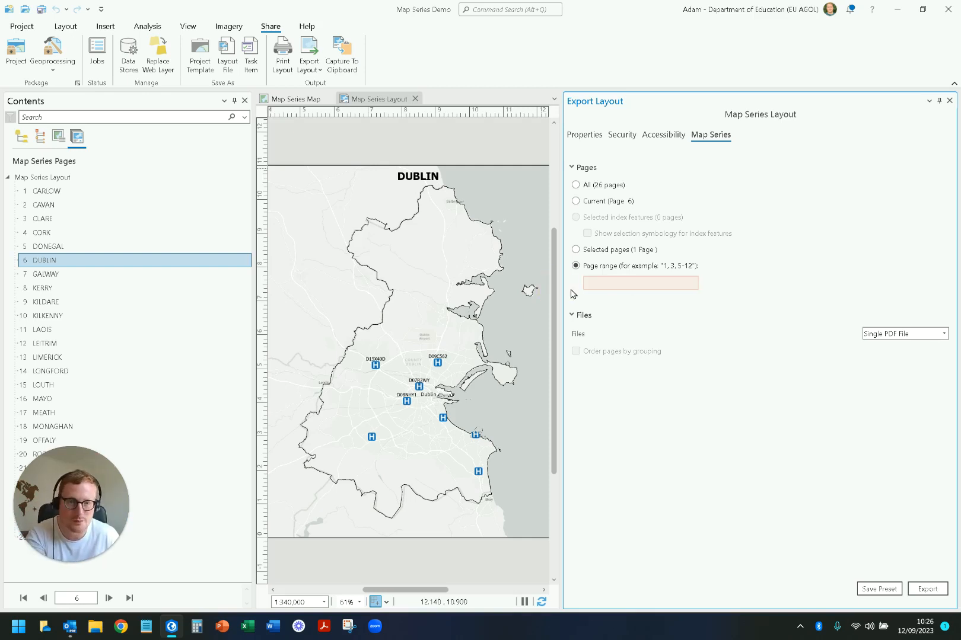
Step: Export all map series pages to the PDF and open the exported file
{"action": "left_click", "coordinate": [586, 185]}
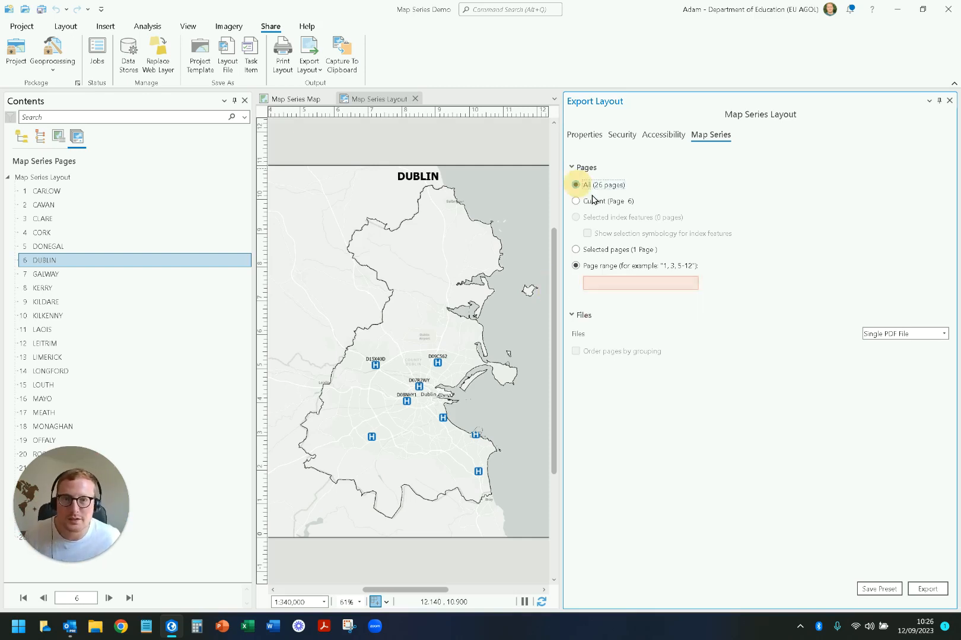
{"action": "left_click", "coordinate": [928, 589]}
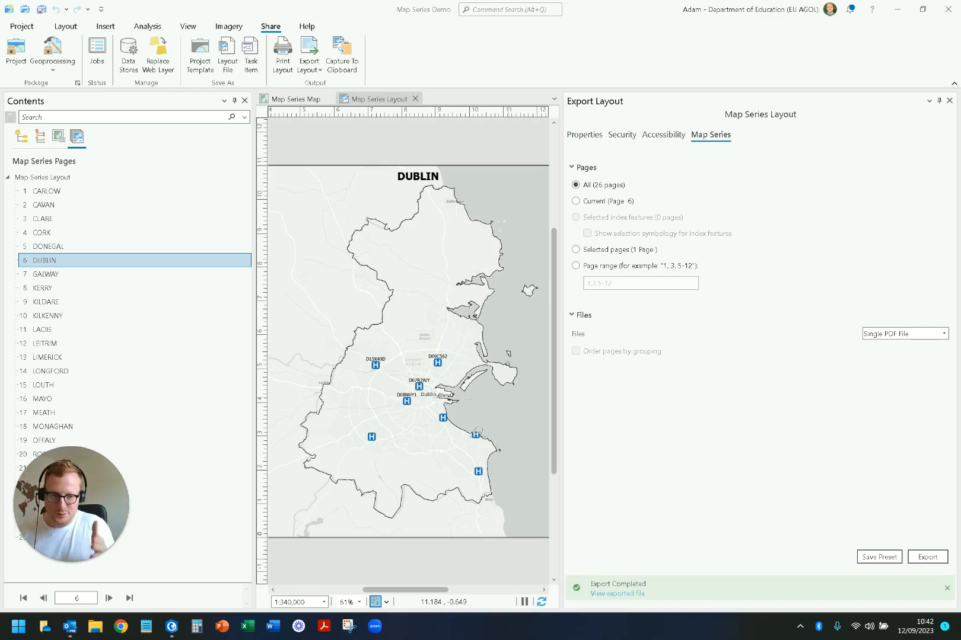
{"action": "left_click", "coordinate": [609, 602]}
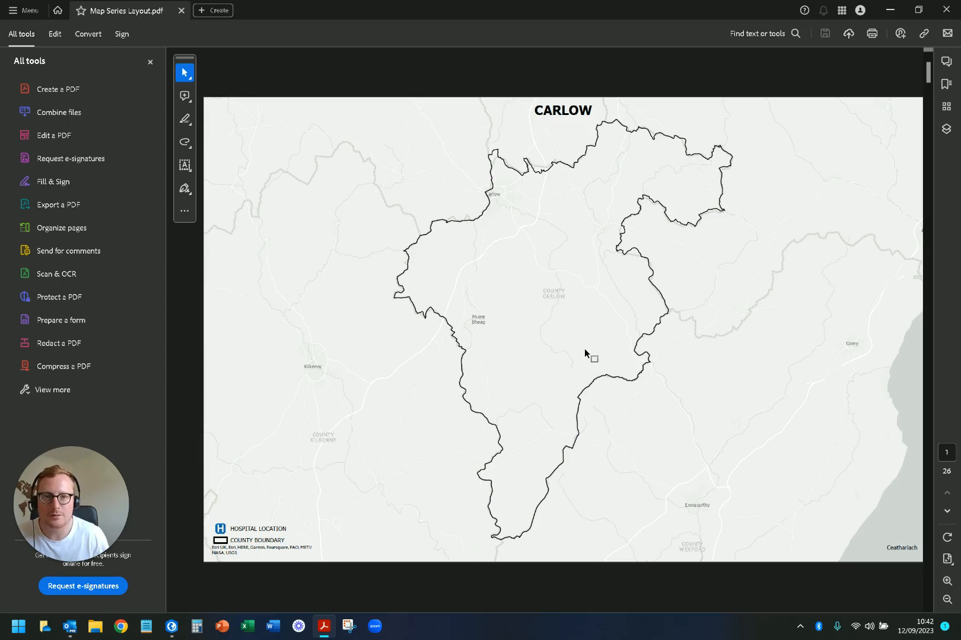
Step: Browse the exported PDF's county pages from Carlow to Limerick, examining the boundaries, hospital locations, and English and Irish county names
{"action": "scroll", "coordinate": [584, 349], "scroll_direction": "down", "scroll_amount": 2}
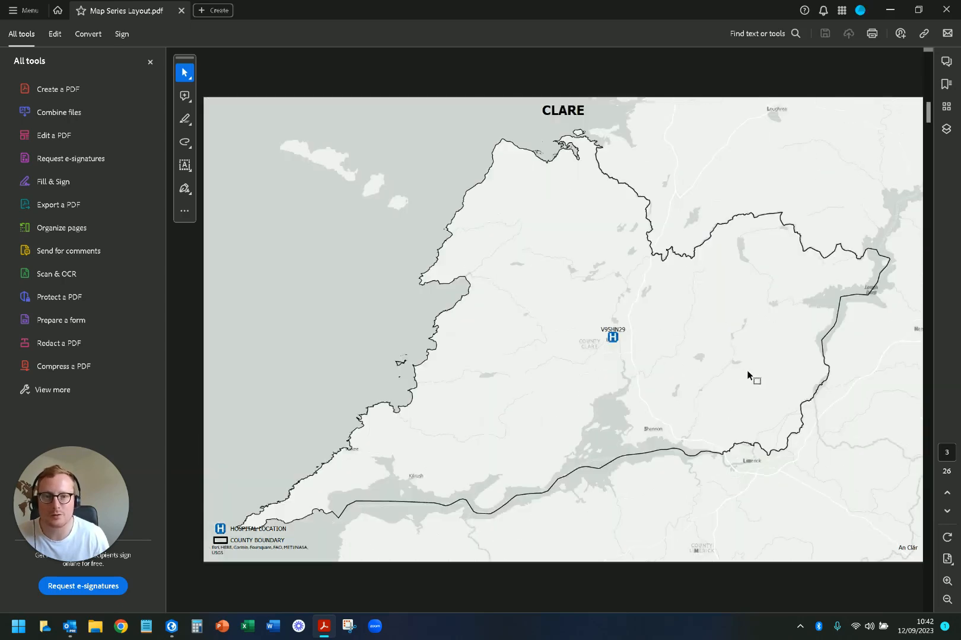
{"action": "scroll", "coordinate": [750, 374], "scroll_direction": "down", "scroll_amount": 1}
{"action": "scroll", "coordinate": [755, 373], "scroll_direction": "down", "scroll_amount": 1}
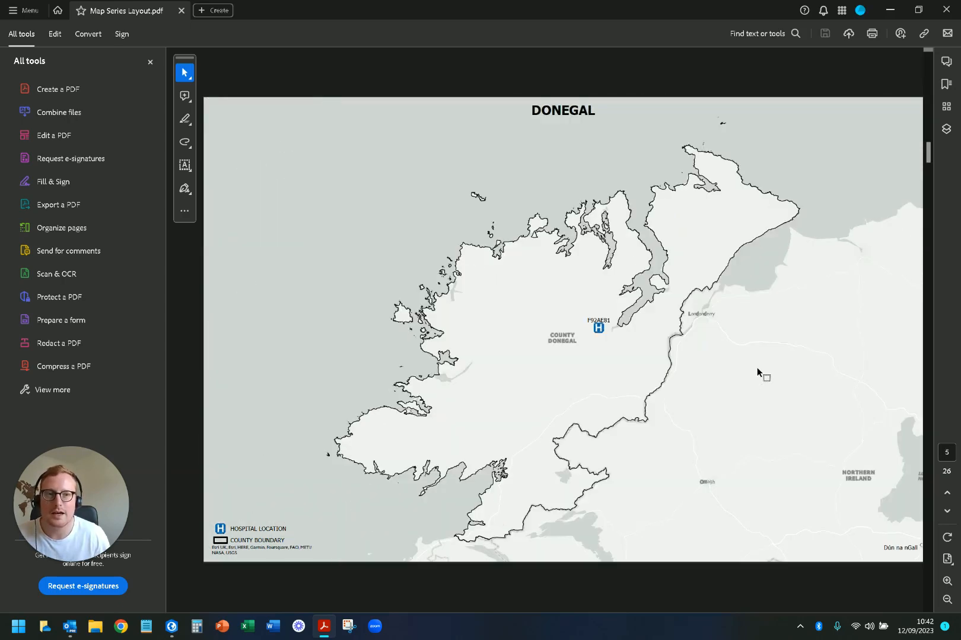
{"action": "scroll", "coordinate": [757, 371], "scroll_direction": "down", "scroll_amount": 2}
{"action": "scroll", "coordinate": [758, 372], "scroll_direction": "down", "scroll_amount": 1}
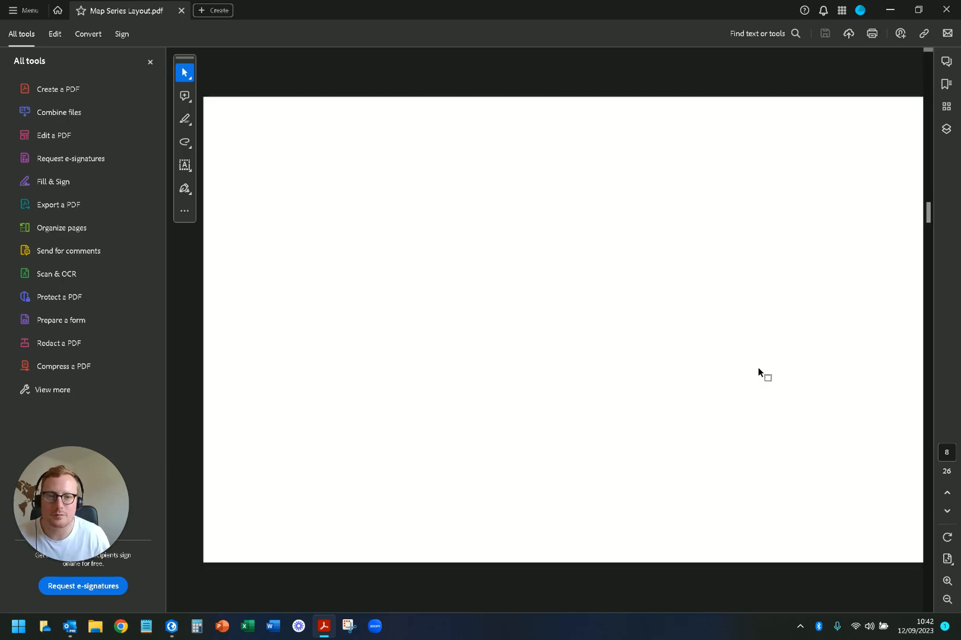
{"action": "scroll", "coordinate": [758, 372], "scroll_direction": "down", "scroll_amount": 1}
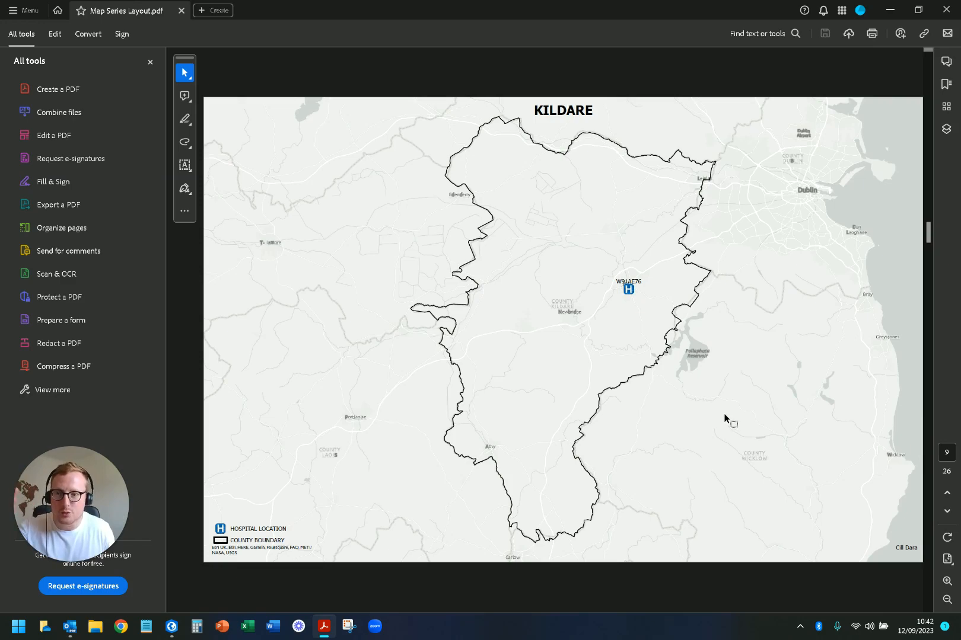
{"action": "scroll", "coordinate": [725, 418], "scroll_direction": "down", "scroll_amount": 3}
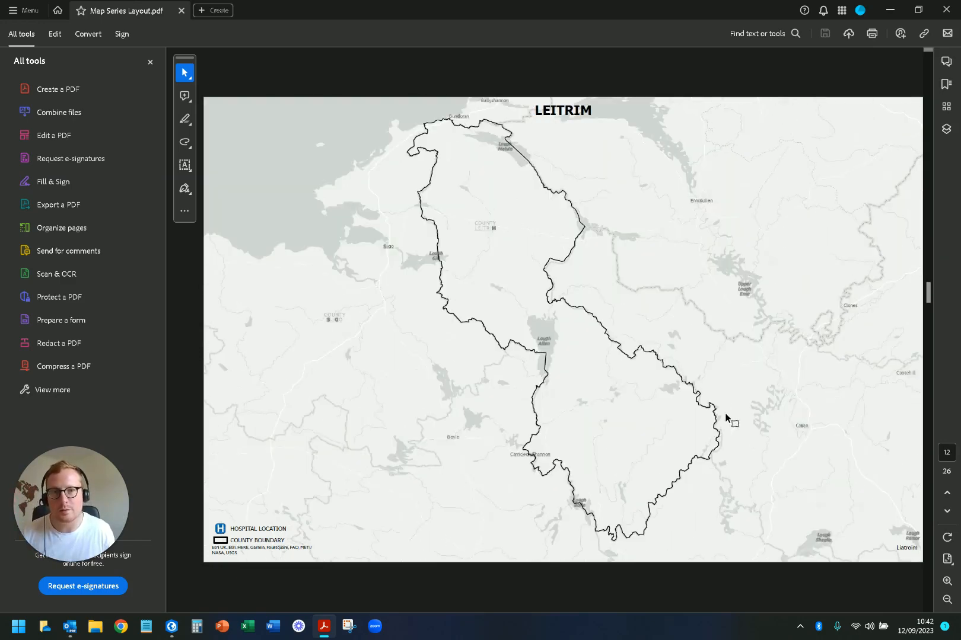
{"action": "scroll", "coordinate": [728, 420], "scroll_direction": "down", "scroll_amount": 1}
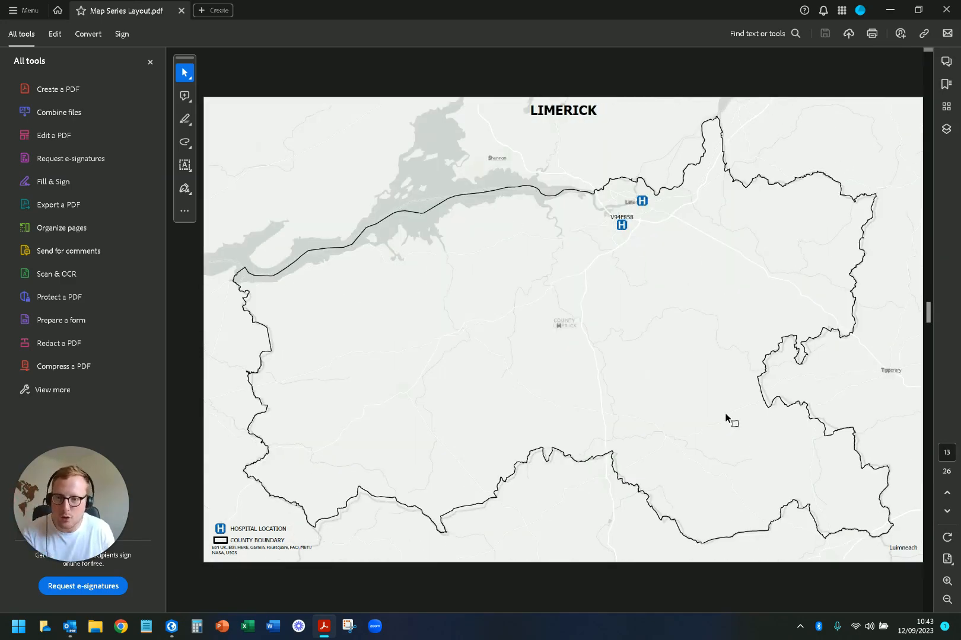